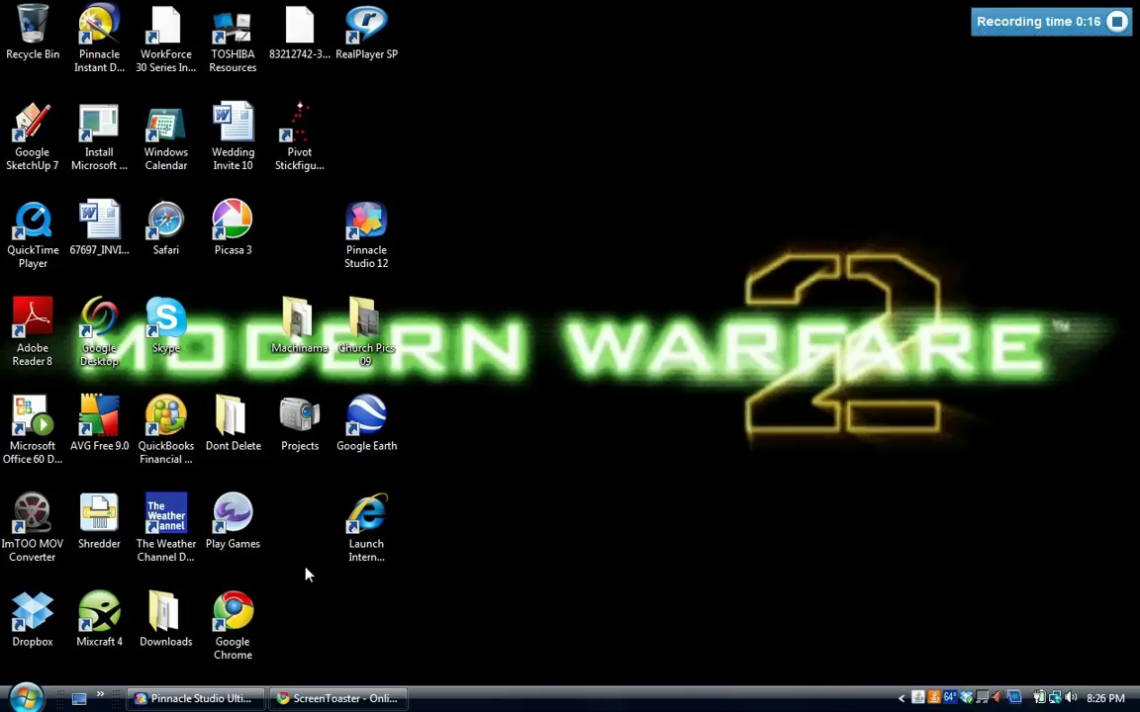
Launch Google SketchUp 7 from its desktop shortcut to bring up the welcome window
{"action": "left_click", "coordinate": [290, 258]}
{"action": "left_click", "coordinate": [36, 150]}
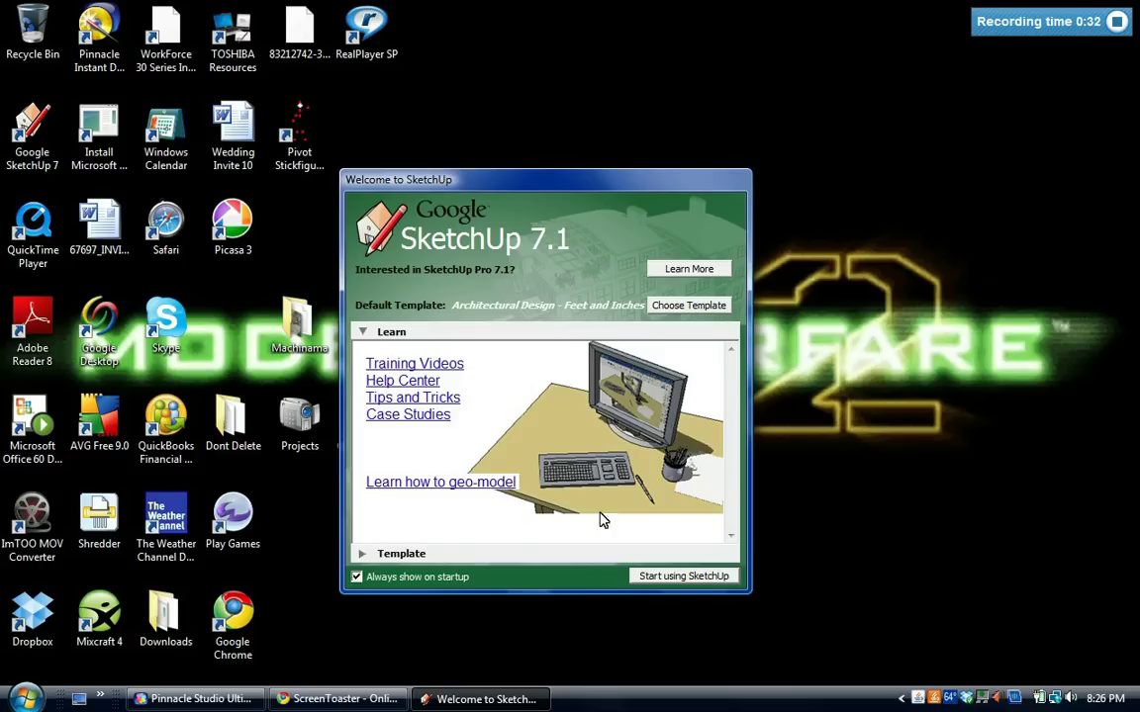
Start a new drawing from the Architectural Design - Feet and Inches template
{"action": "left_click", "coordinate": [702, 307]}
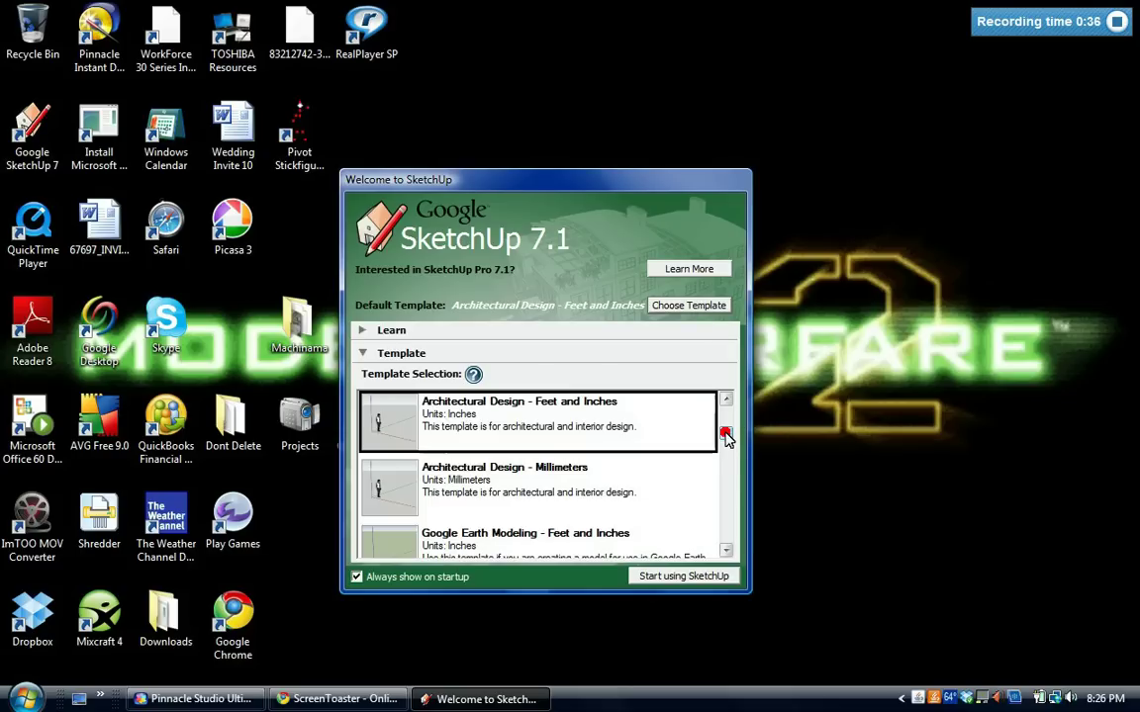
{"action": "mouse_move", "coordinate": [726, 437]}
{"action": "left_mouse_down"}
{"action": "mouse_move", "coordinate": [727, 448]}
{"action": "mouse_move", "coordinate": [727, 433]}
{"action": "left_mouse_up"}
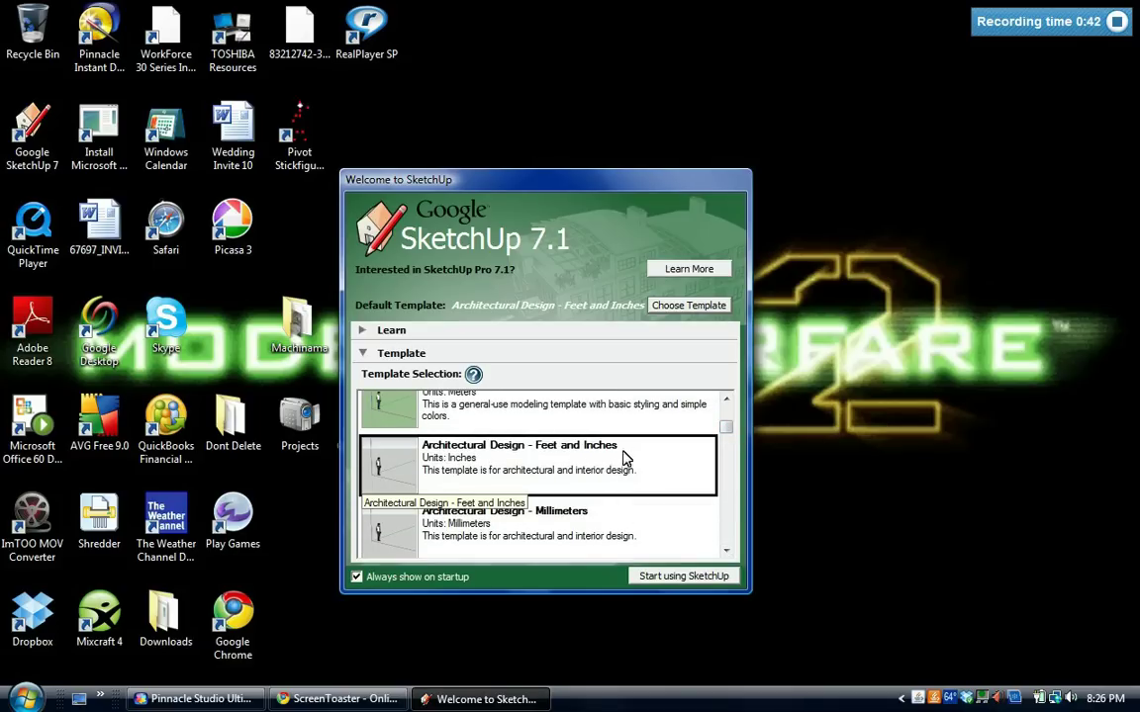
{"action": "mouse_move", "coordinate": [726, 431]}
{"action": "left_mouse_down"}
{"action": "mouse_move", "coordinate": [726, 417]}
{"action": "mouse_move", "coordinate": [725, 439]}
{"action": "left_mouse_up"}
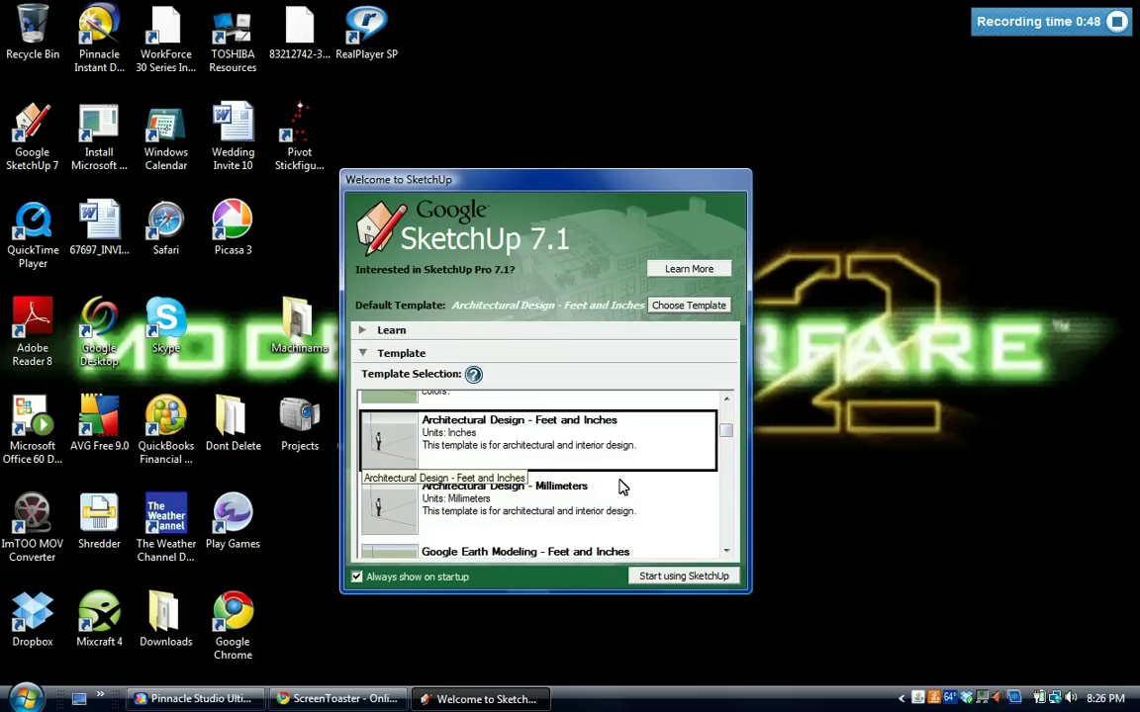
{"action": "left_click", "coordinate": [669, 578]}
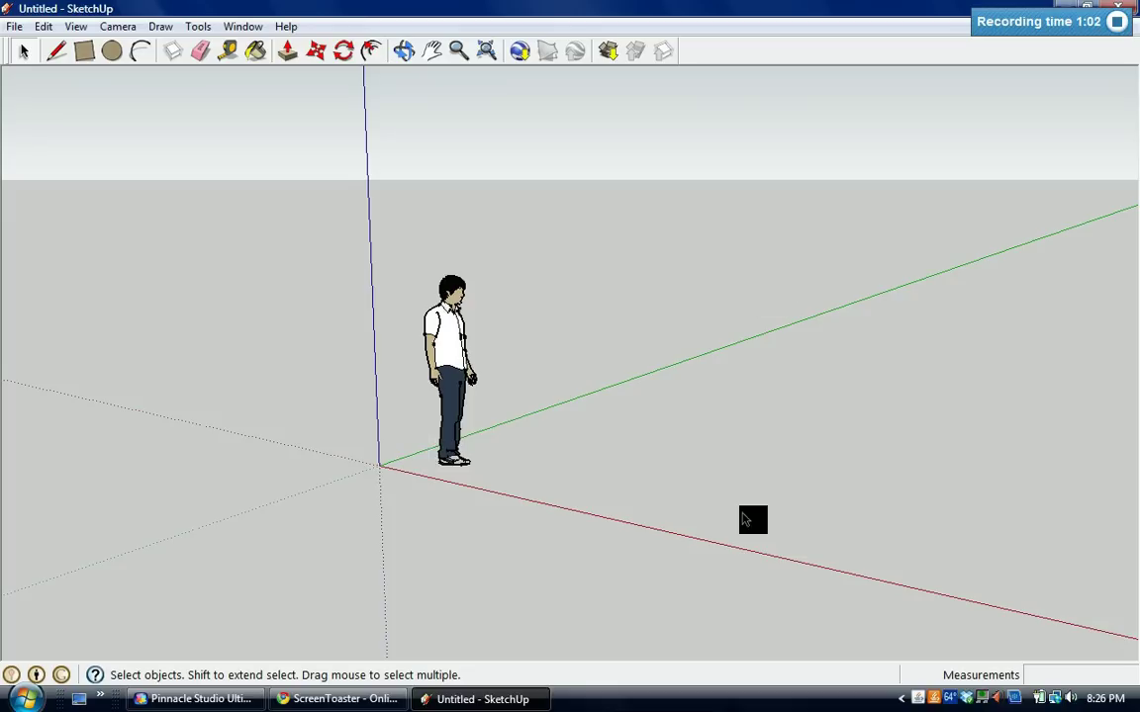
Zoom out, pan the origin left and orbit down to a low view of the ground
{"action": "left_click", "coordinate": [458, 50]}
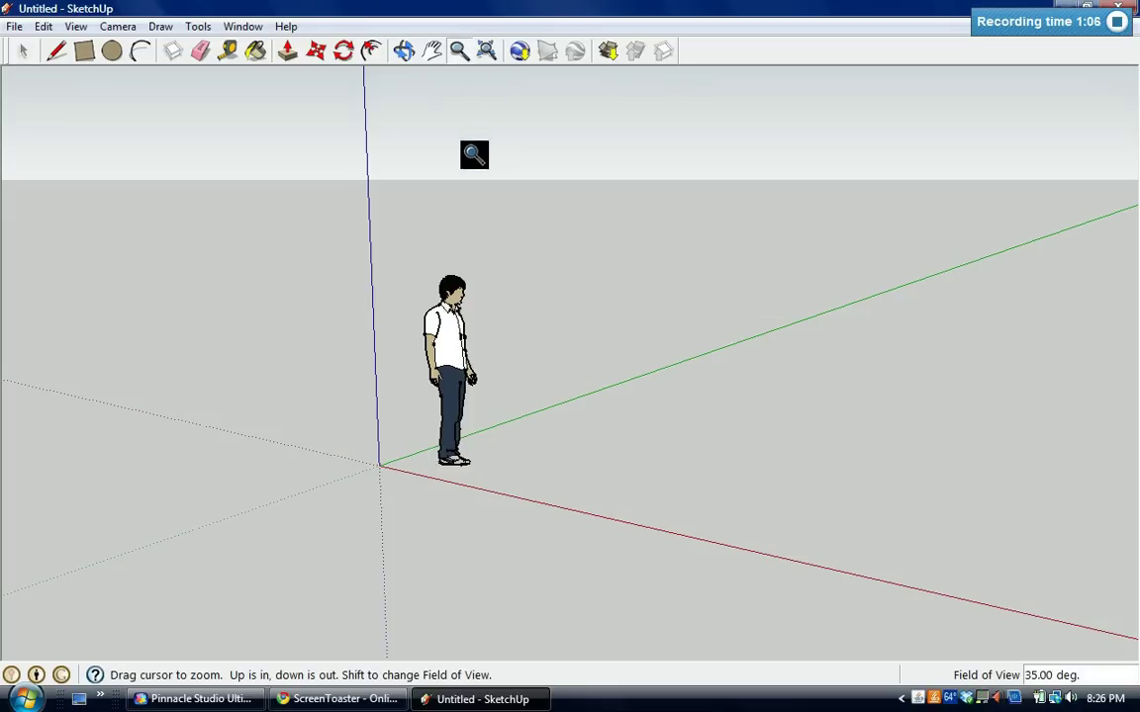
{"action": "left_click_drag", "start_coordinate": [473, 153], "coordinate": [488, 358]}
{"action": "left_click_drag", "start_coordinate": [643, 280], "coordinate": [609, 311]}
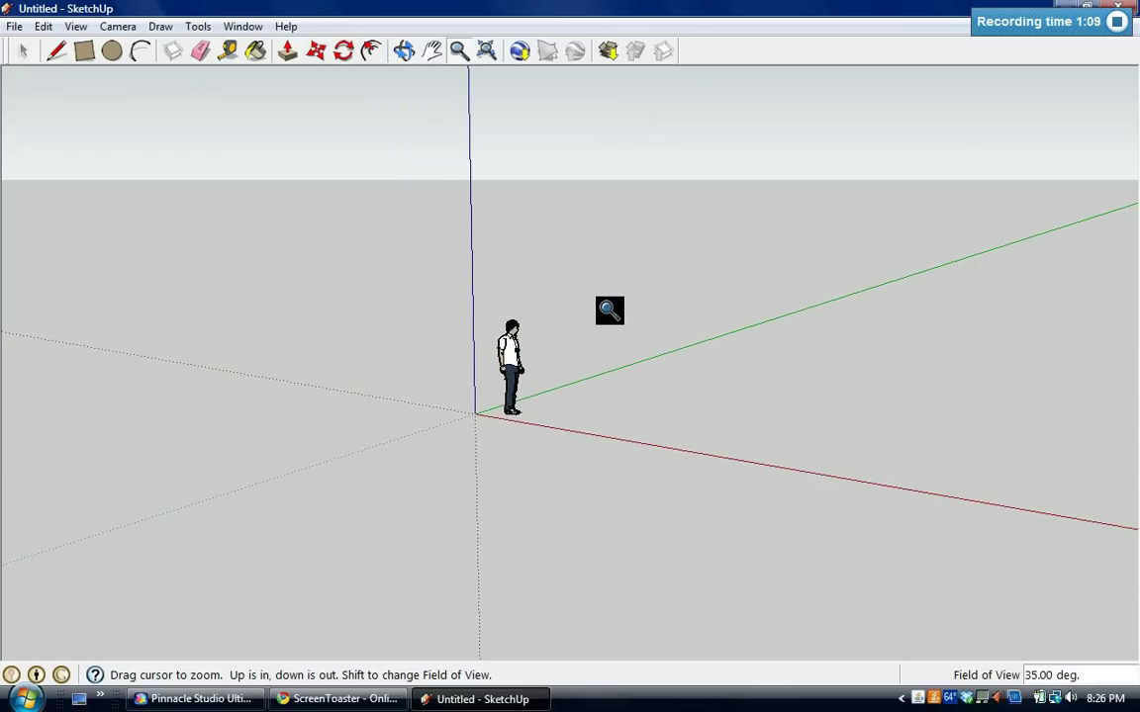
{"action": "left_click", "coordinate": [431, 50]}
{"action": "left_click_drag", "start_coordinate": [720, 175], "coordinate": [512, 257]}
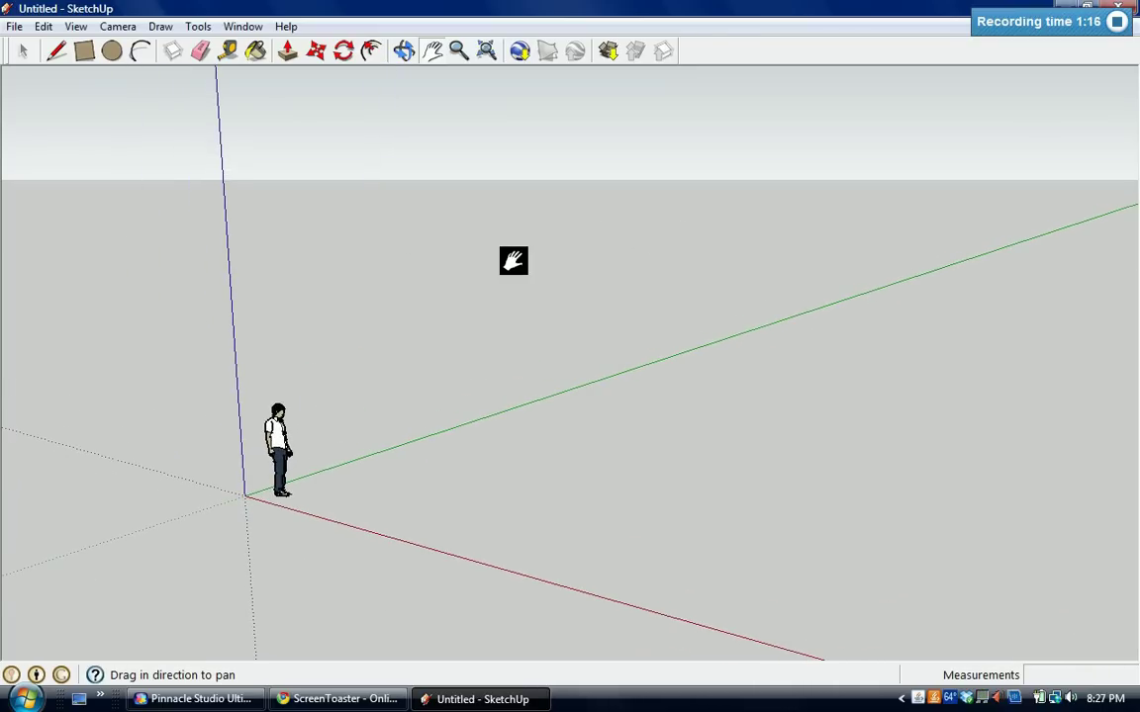
{"action": "left_click", "coordinate": [404, 50]}
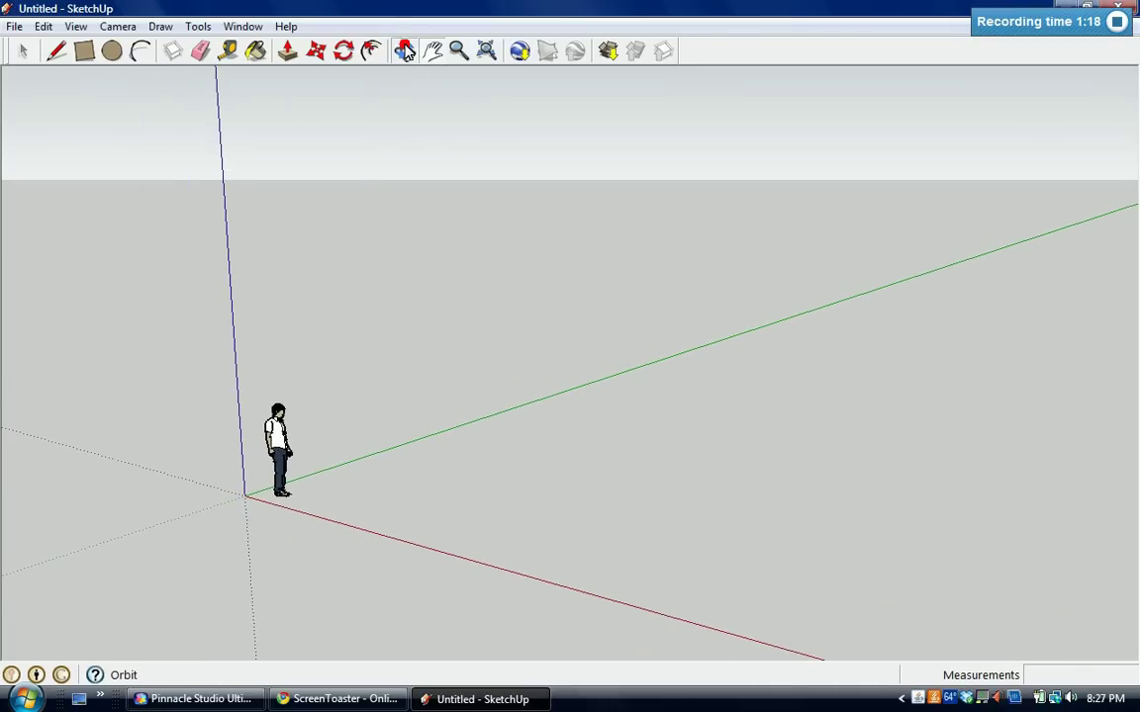
{"action": "left_click_drag", "start_coordinate": [463, 221], "coordinate": [752, 159]}
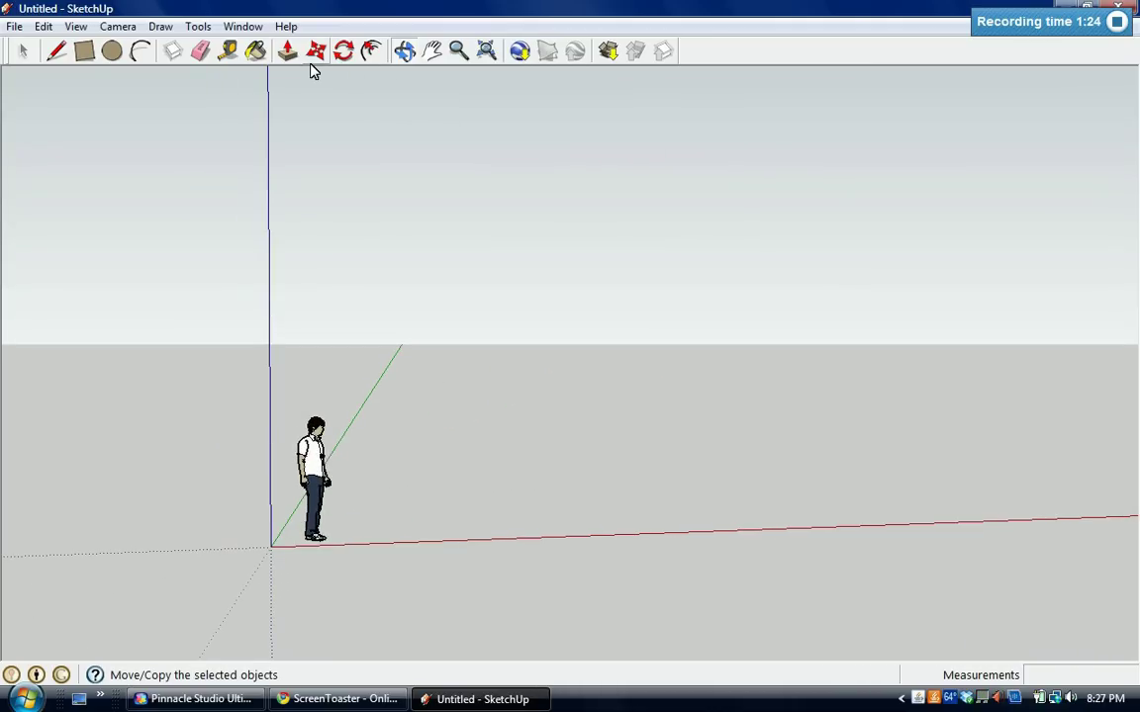
Draw a rectangle to the right of the figure
{"action": "left_click", "coordinate": [86, 54]}
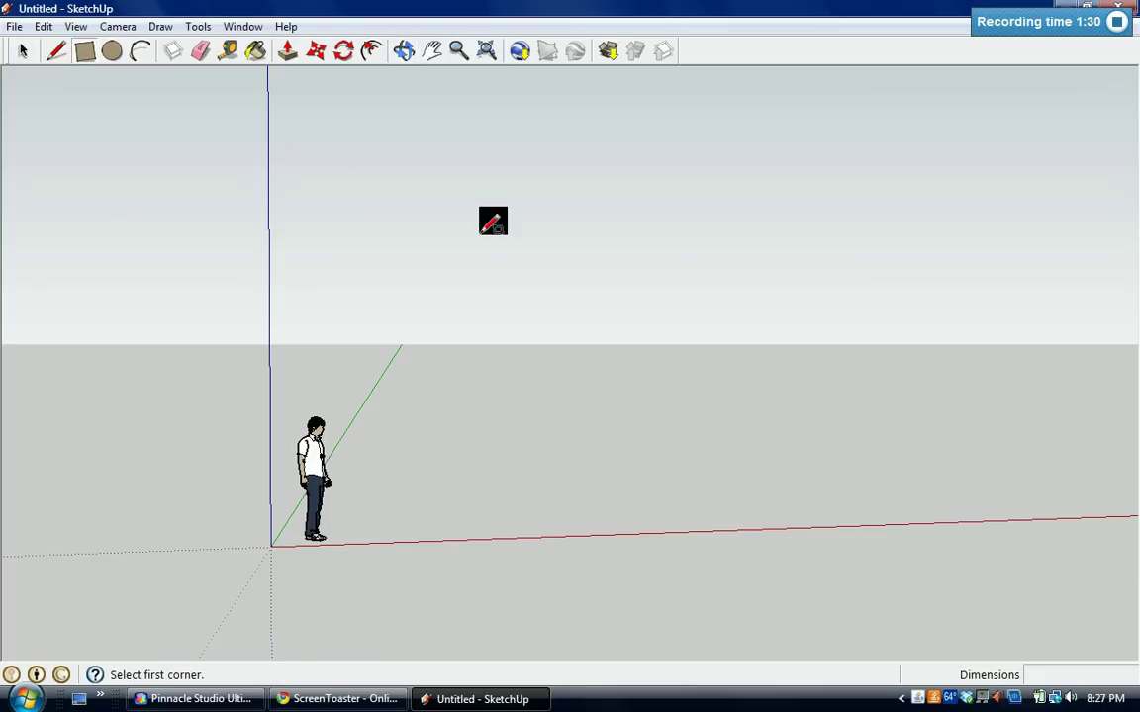
{"action": "left_click", "coordinate": [479, 210]}
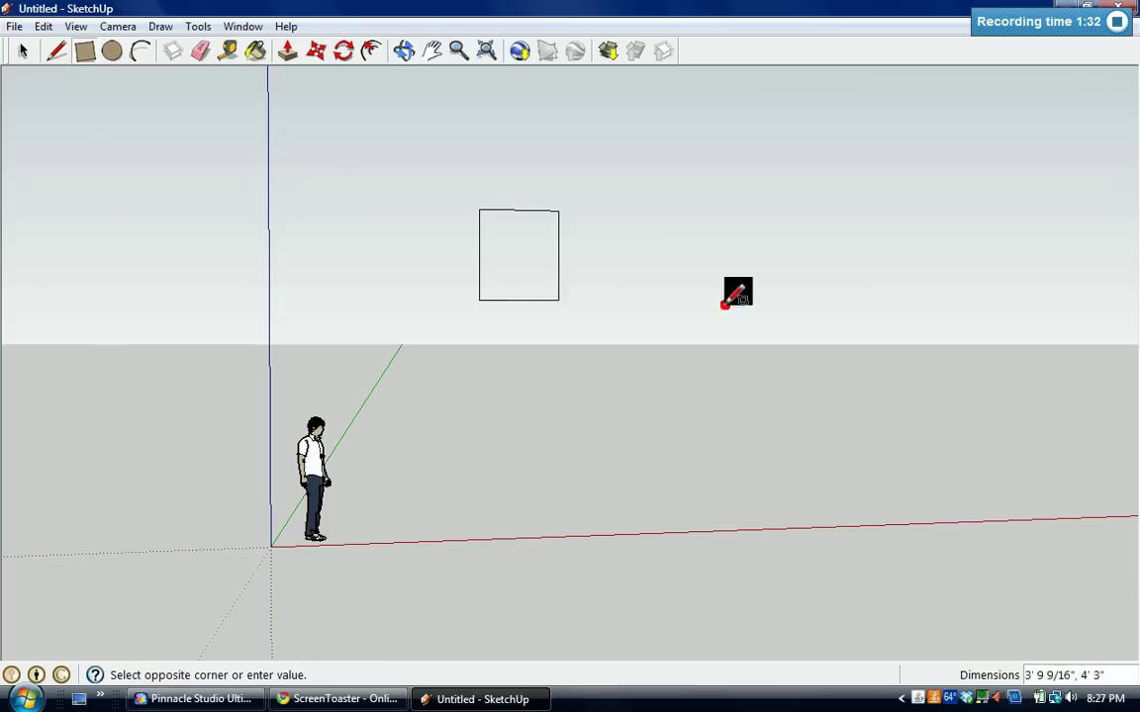
{"action": "left_click", "coordinate": [860, 319]}
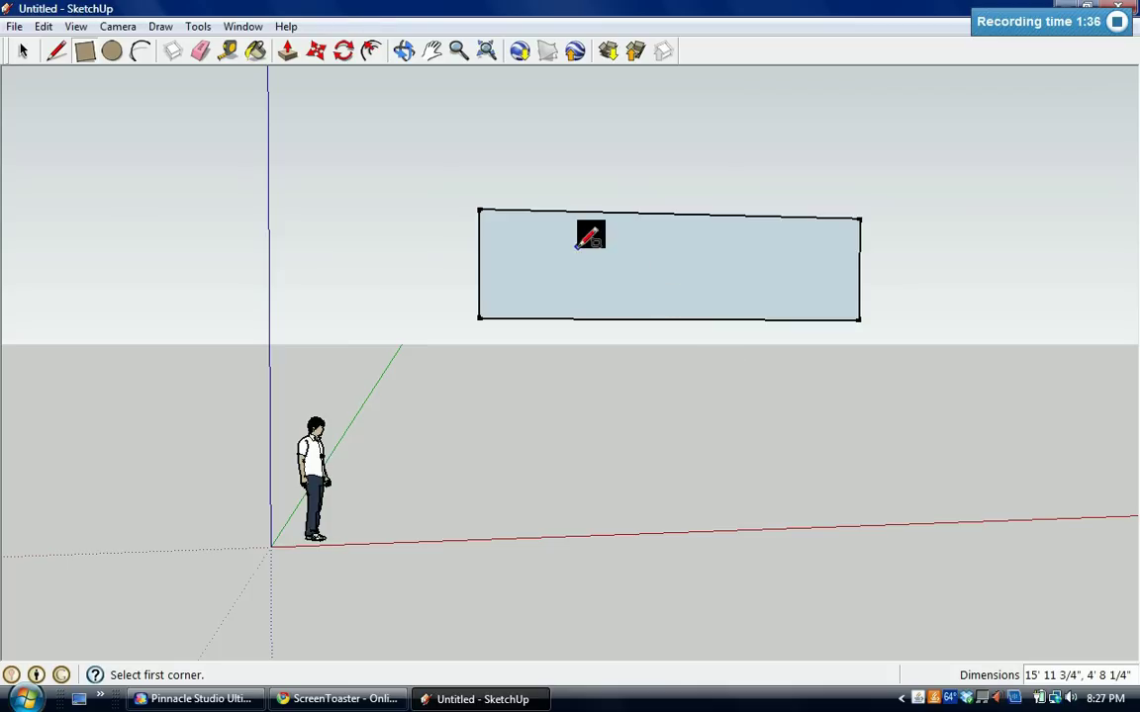
Draw a line outline left of the rectangle, closing one triangle into a grey face
{"action": "left_click", "coordinate": [51, 54]}
{"action": "left_click", "coordinate": [348, 168]}
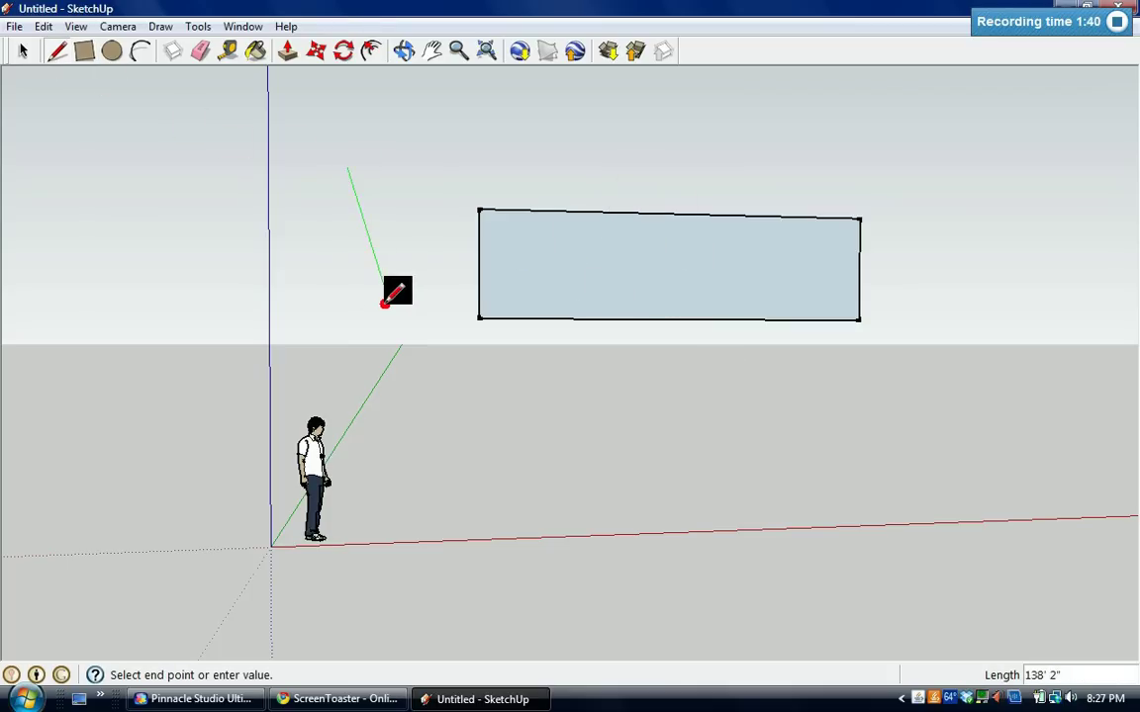
{"action": "left_click", "coordinate": [388, 299]}
{"action": "key", "text": "Escape"}
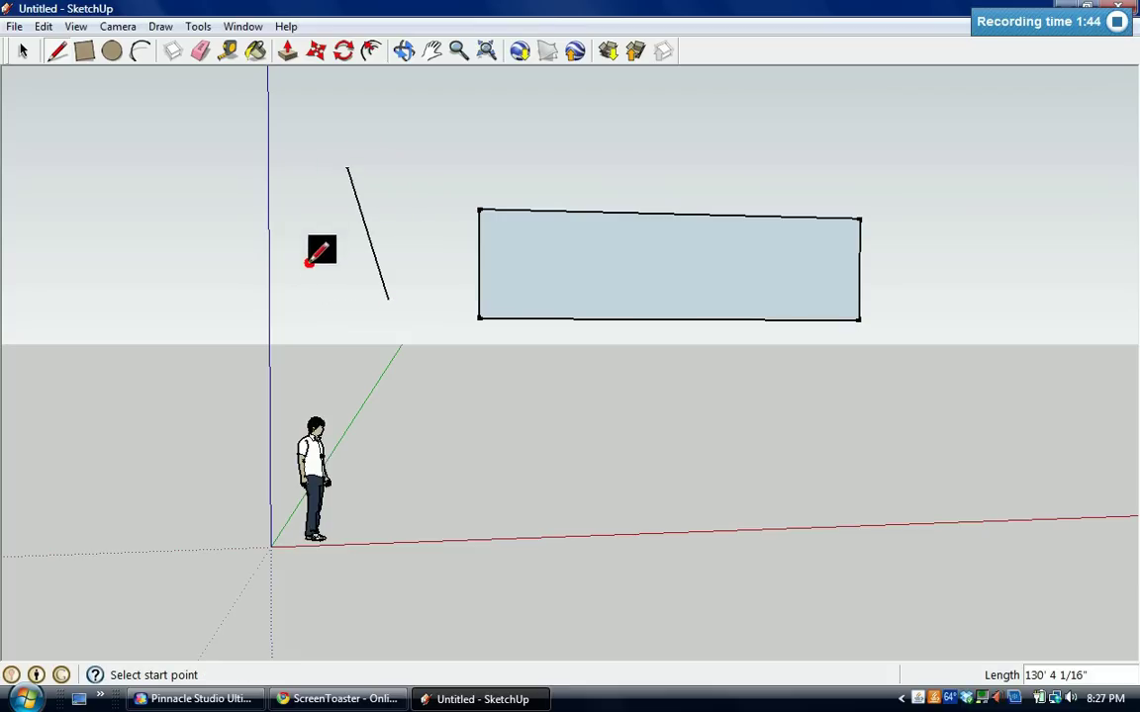
{"action": "left_click", "coordinate": [347, 166]}
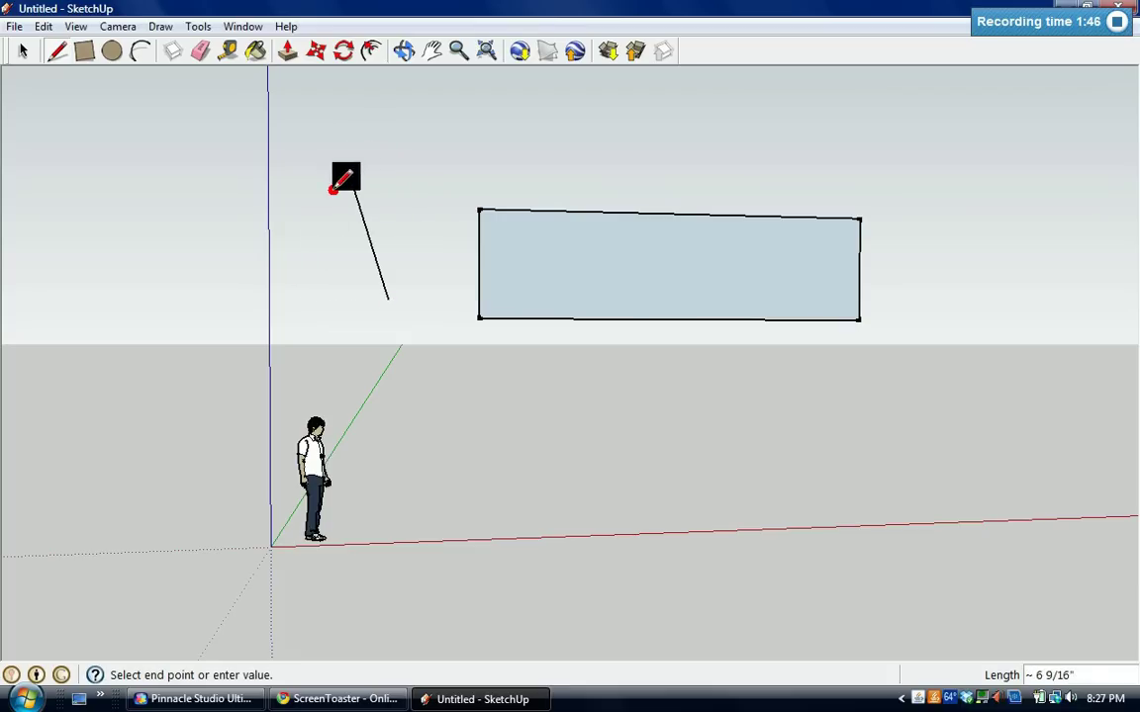
{"action": "double_click", "coordinate": [312, 296]}
{"action": "left_click", "coordinate": [387, 299]}
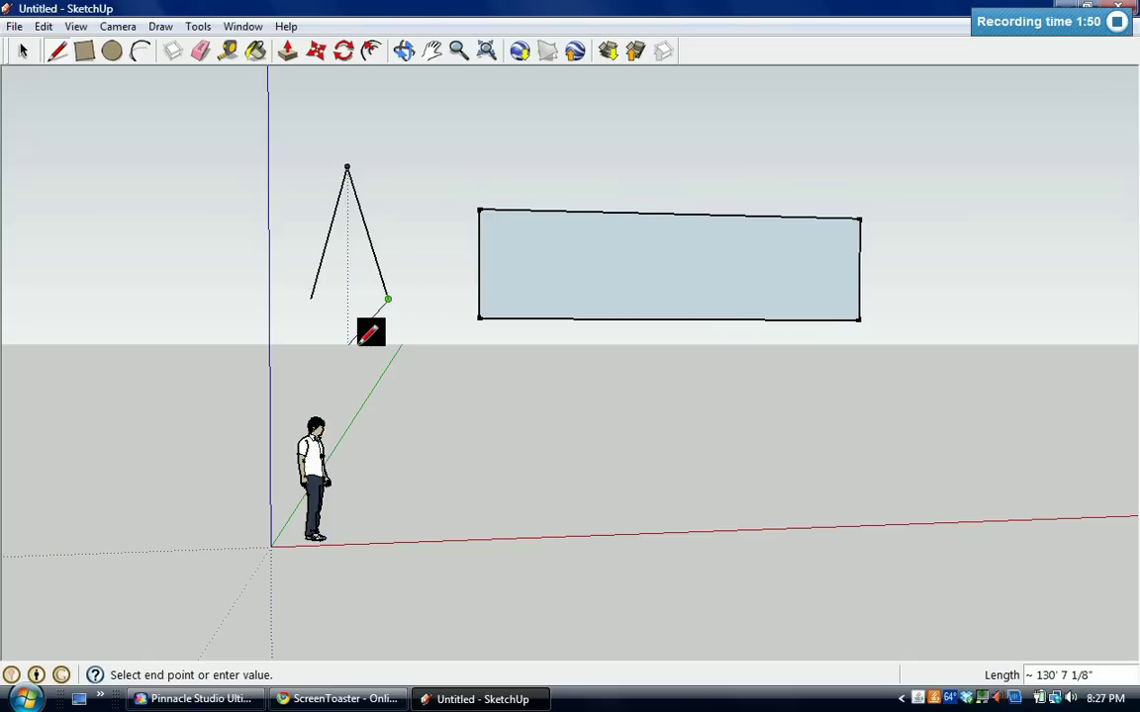
{"action": "left_click", "coordinate": [347, 331]}
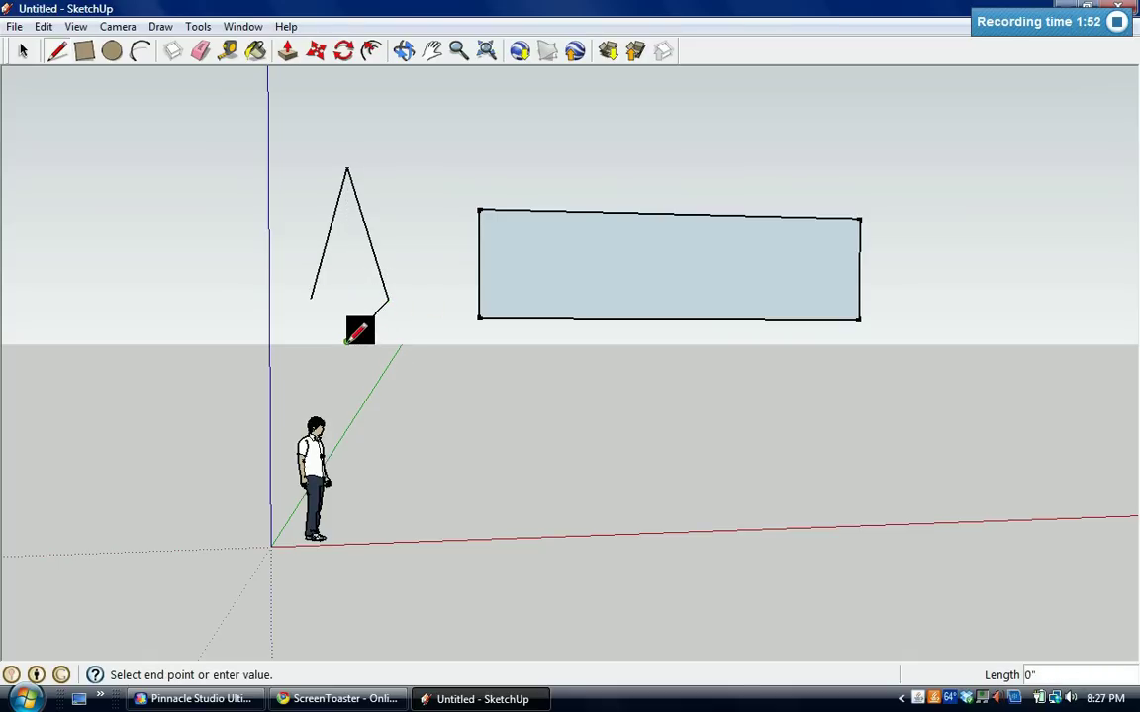
{"action": "double_click", "coordinate": [347, 299]}
{"action": "left_click", "coordinate": [348, 299]}
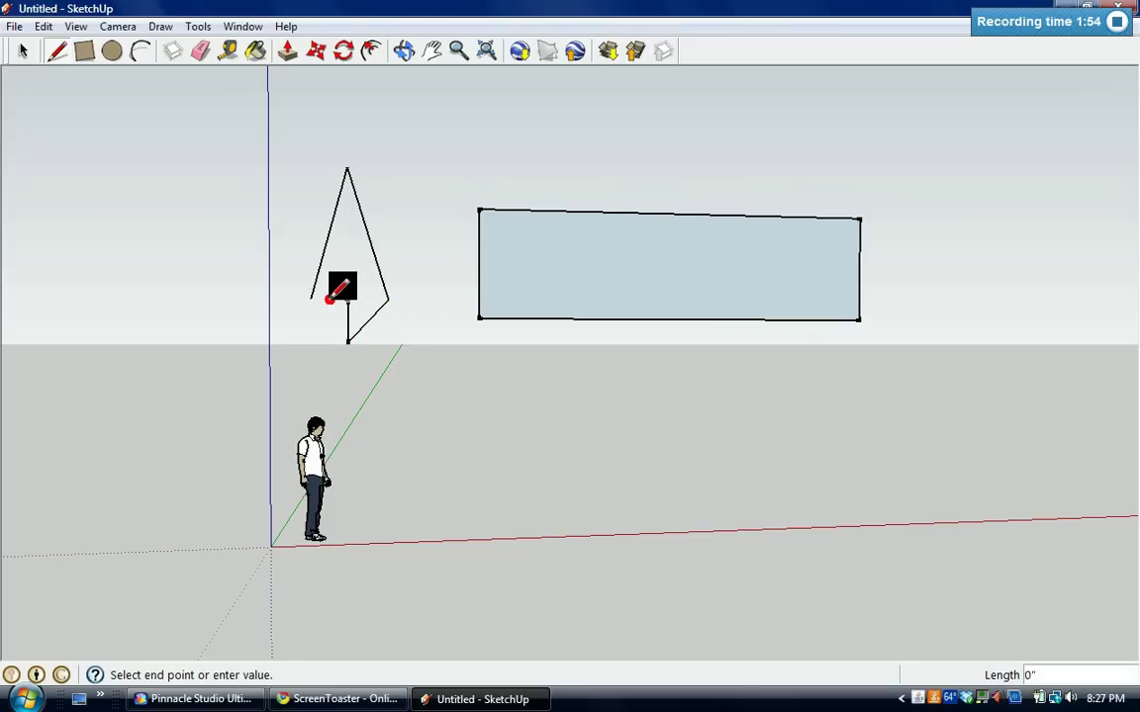
{"action": "left_click", "coordinate": [312, 296]}
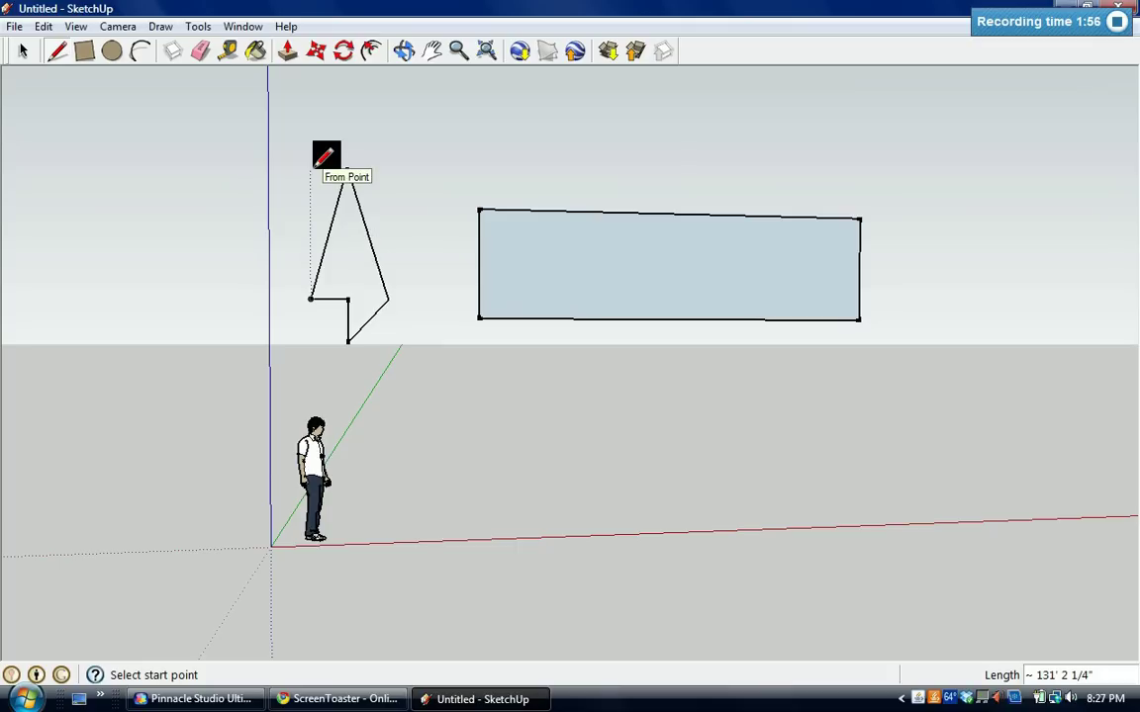
{"action": "left_click", "coordinate": [346, 169]}
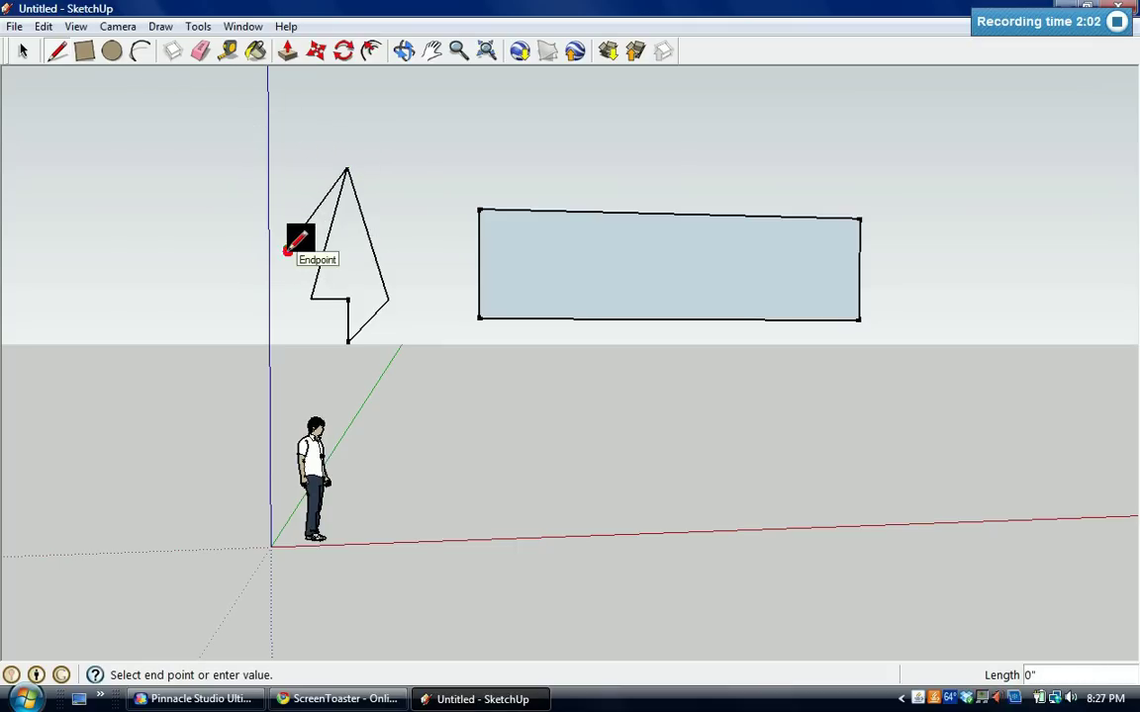
{"action": "left_click", "coordinate": [312, 301]}
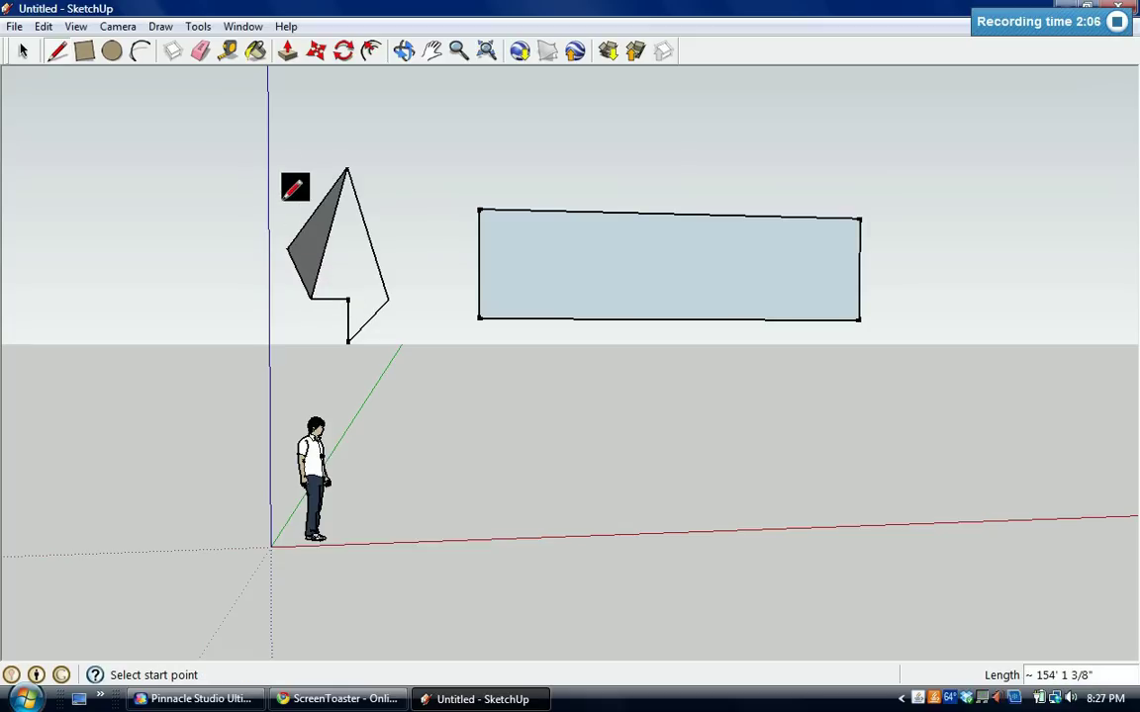
Extrude the triangle face to 1' 10 3/4", then select and delete the extruded shape
{"action": "left_click", "coordinate": [287, 50]}
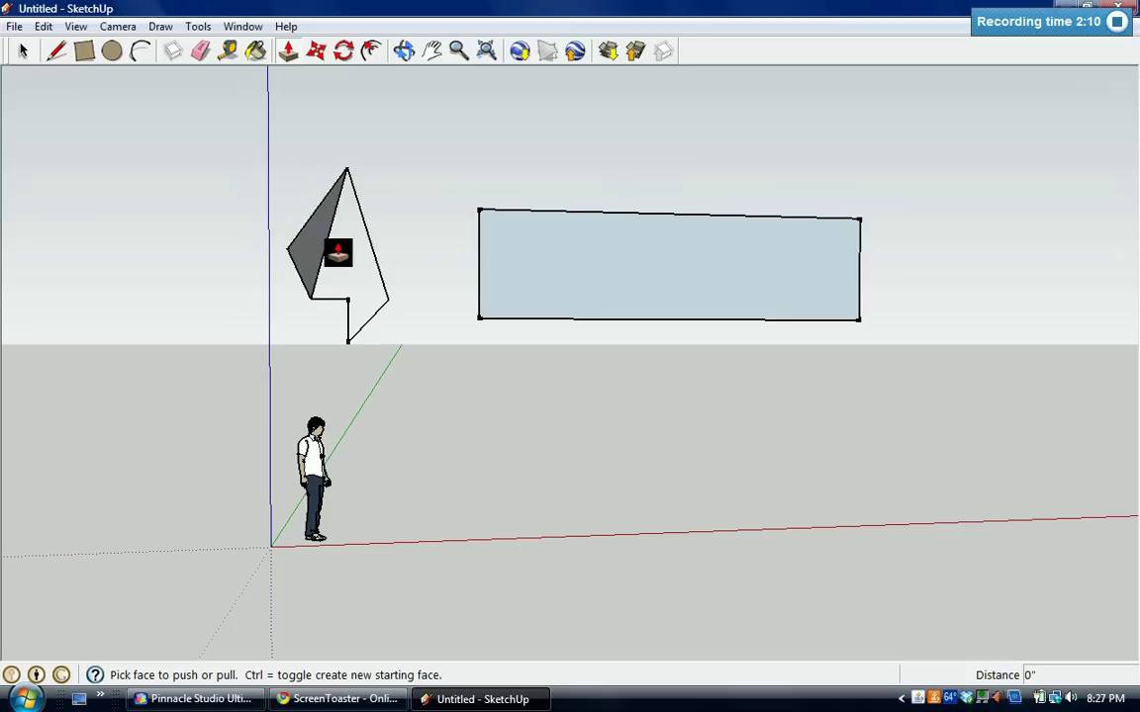
{"action": "left_click", "coordinate": [319, 248]}
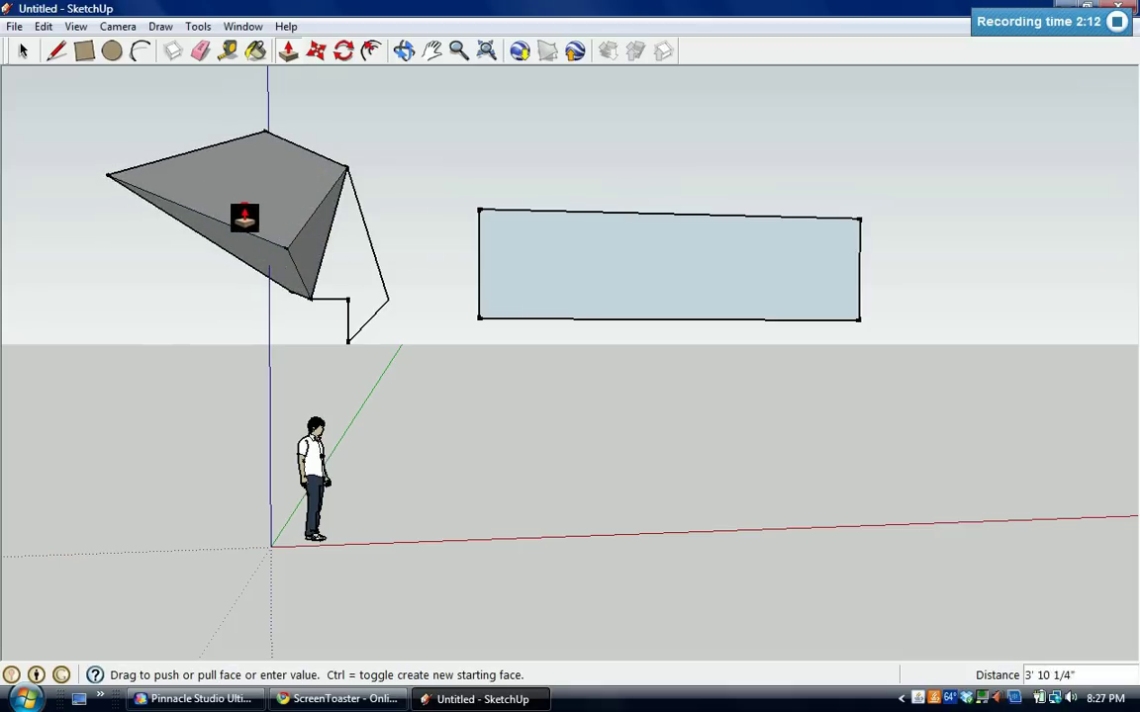
{"action": "left_click", "coordinate": [276, 242]}
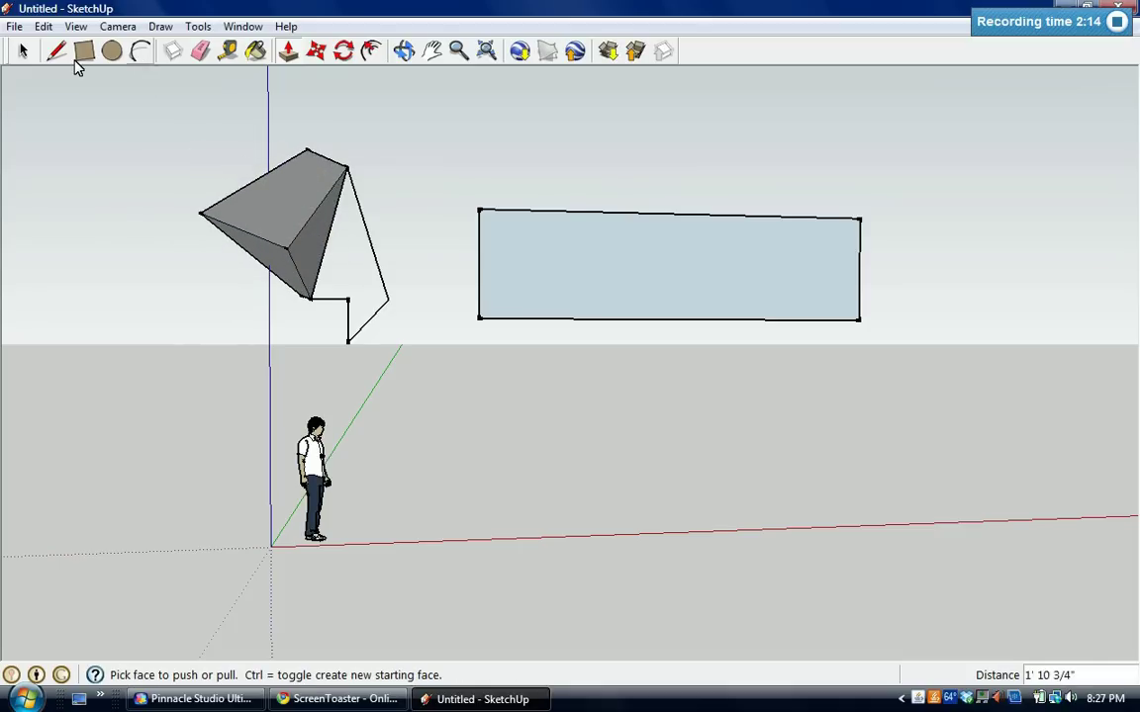
{"action": "left_click", "coordinate": [22, 50]}
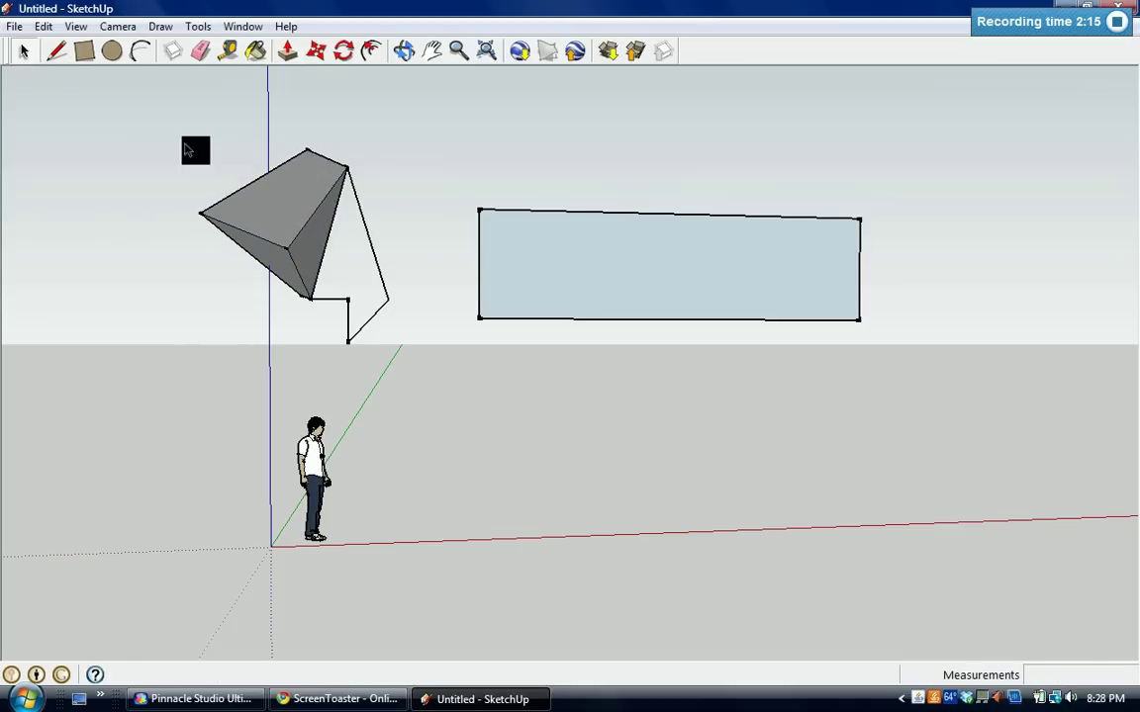
{"action": "triple_click", "coordinate": [301, 191]}
{"action": "key", "text": "Delete"}
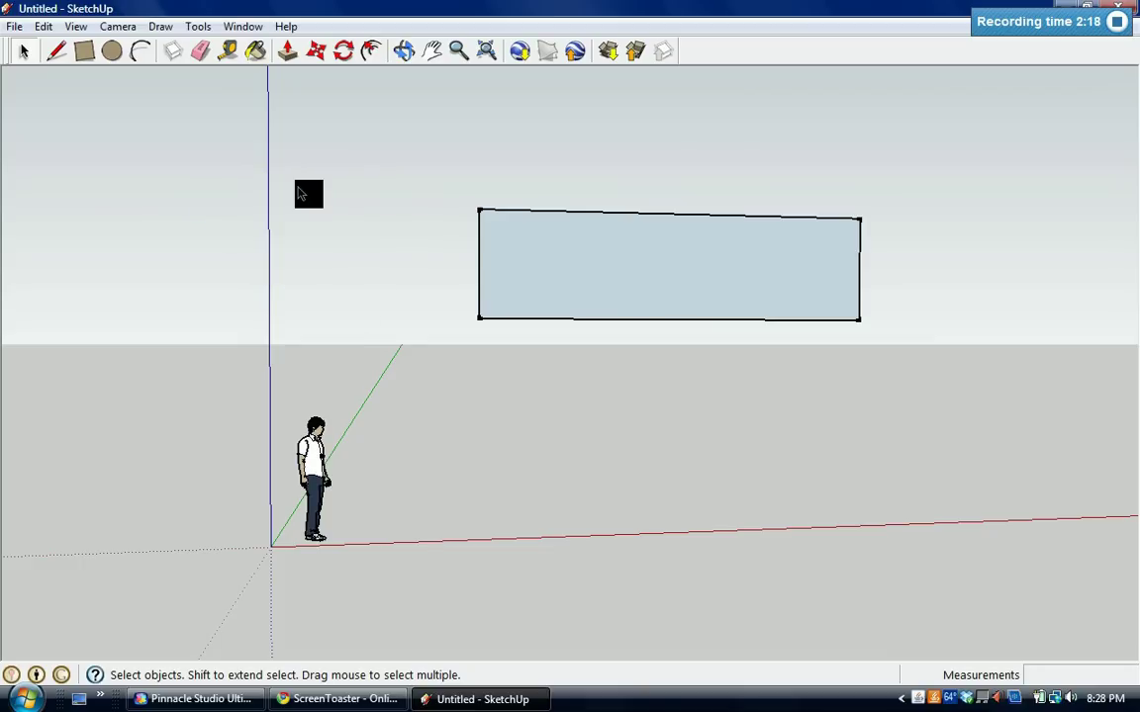
Pull the rectangle face out into a solid rectangular box
{"action": "left_click", "coordinate": [633, 289]}
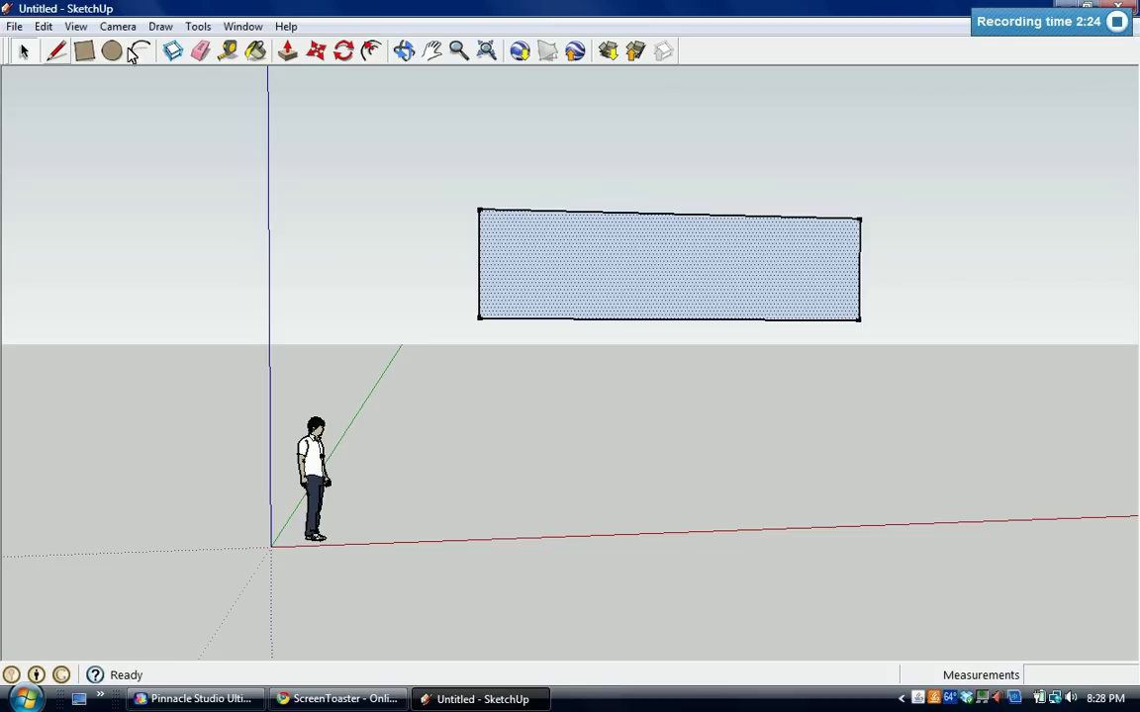
{"action": "left_click", "coordinate": [287, 53]}
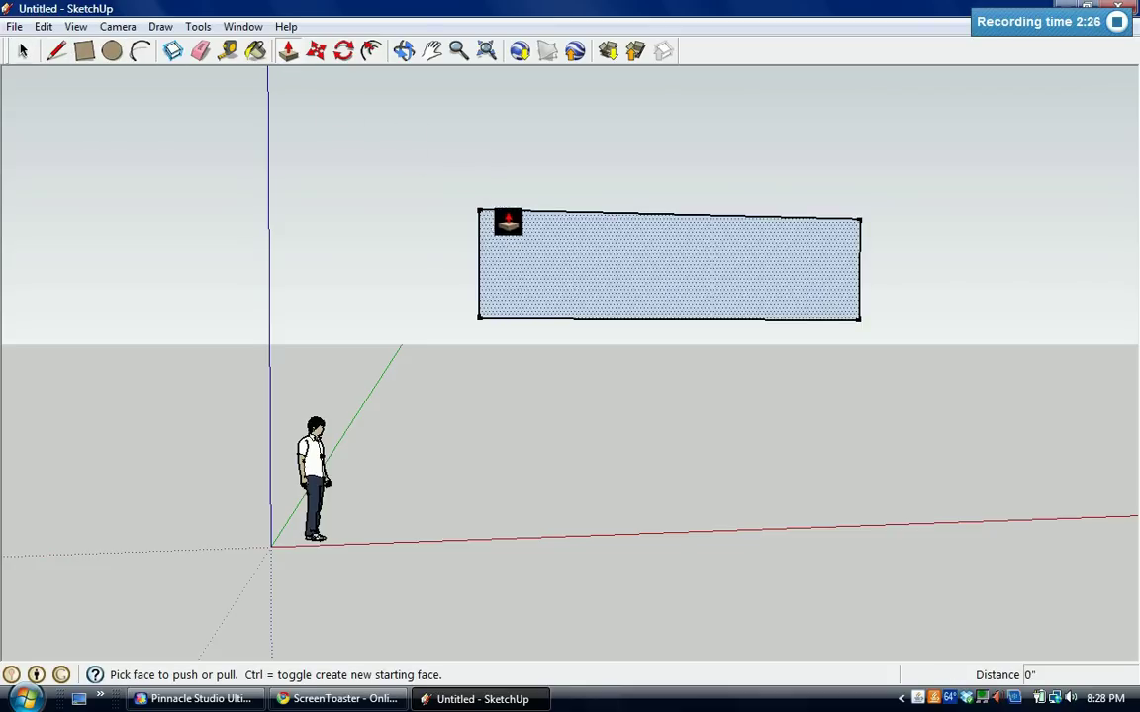
{"action": "left_click", "coordinate": [554, 267]}
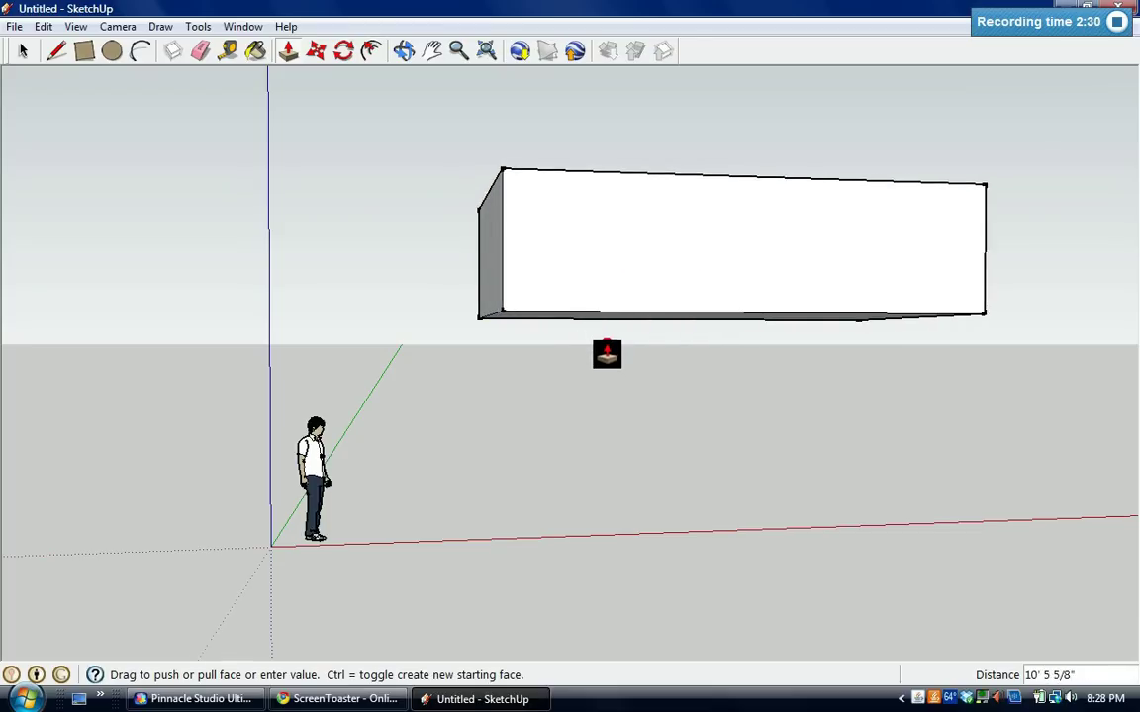
{"action": "left_click", "coordinate": [608, 356]}
Orbit to an angled top view of the box and open Tools > 3D Text
{"action": "left_click", "coordinate": [404, 51]}
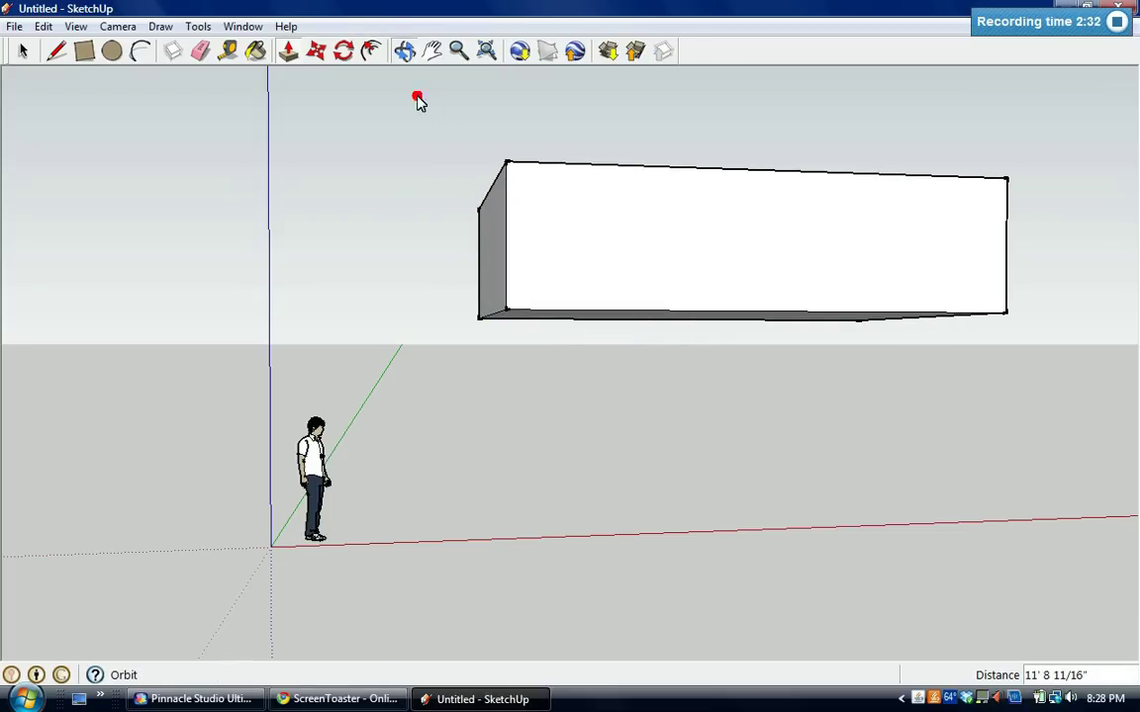
{"action": "left_click_drag", "start_coordinate": [481, 125], "coordinate": [376, 124]}
{"action": "left_click_drag", "start_coordinate": [692, 285], "coordinate": [438, 188]}
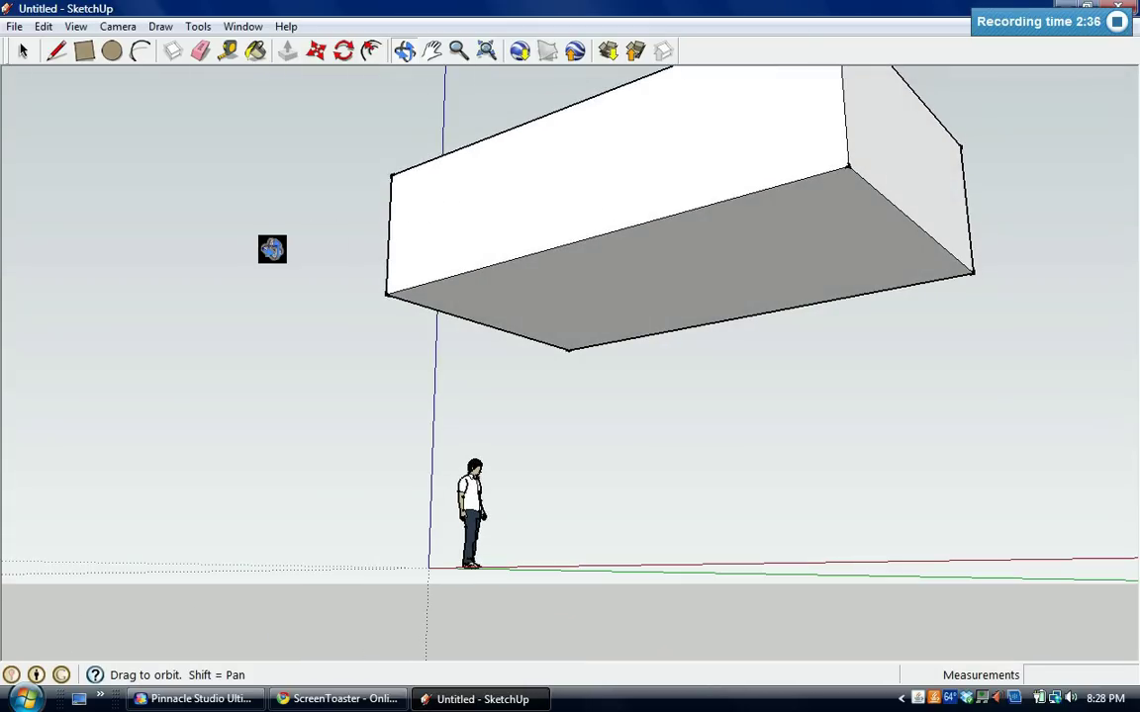
{"action": "left_click_drag", "start_coordinate": [577, 441], "coordinate": [575, 259]}
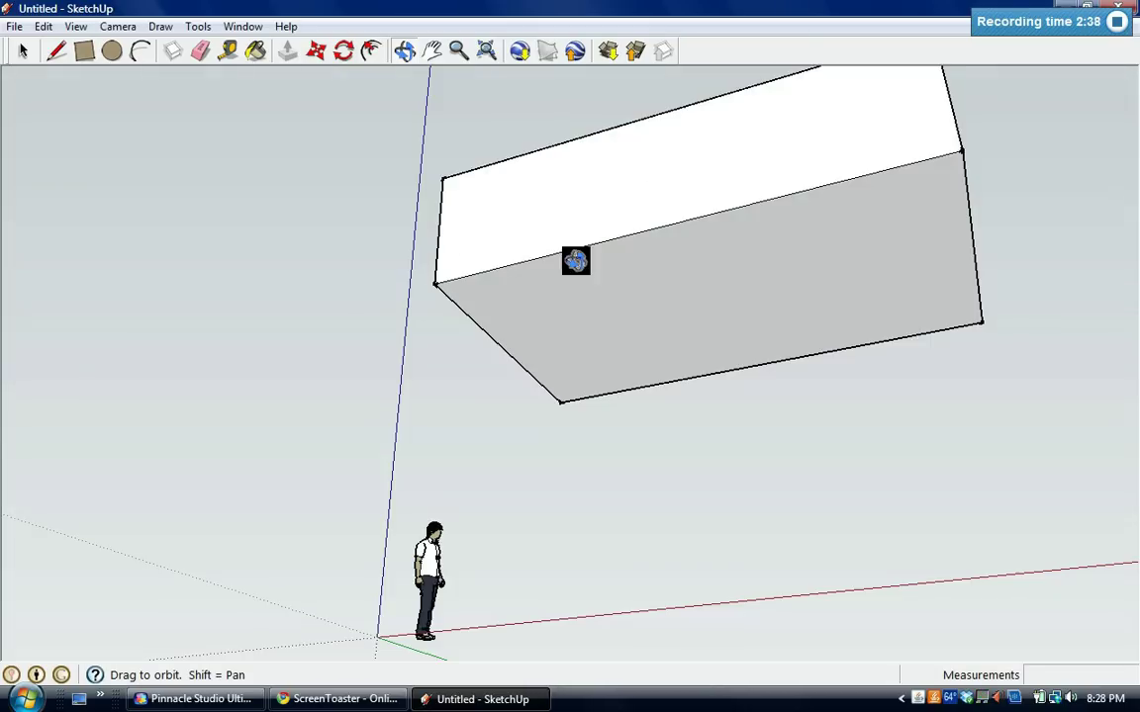
{"action": "left_click_drag", "start_coordinate": [748, 478], "coordinate": [612, 329]}
{"action": "left_click_drag", "start_coordinate": [562, 247], "coordinate": [481, 484]}
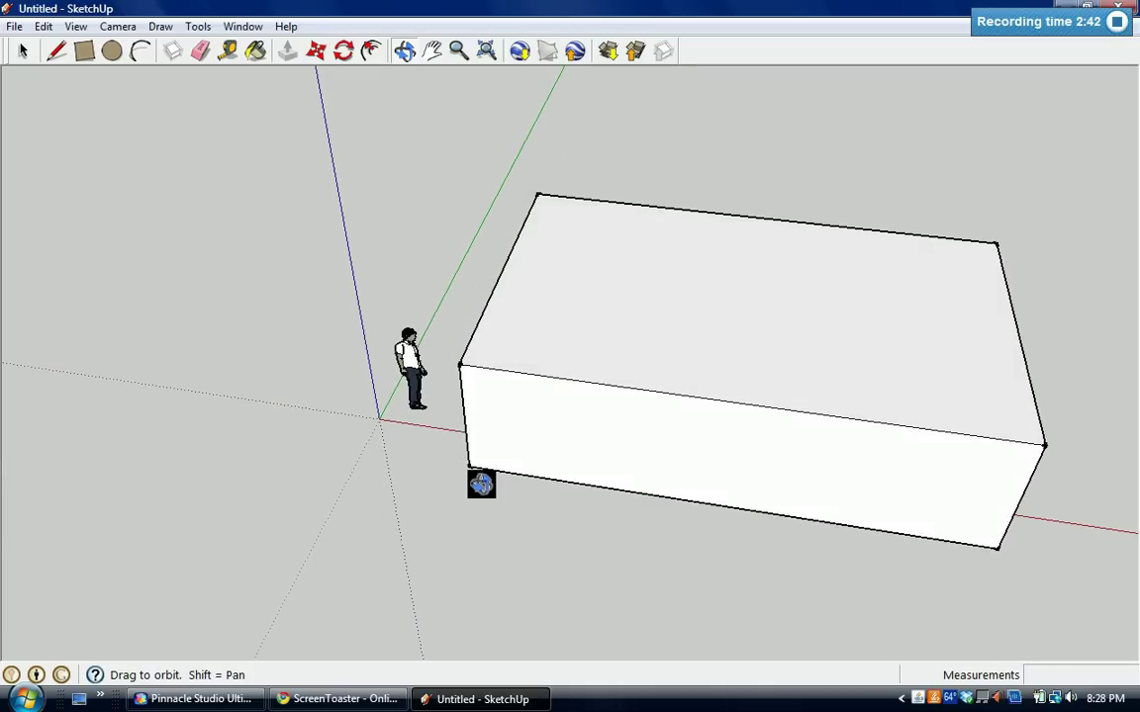
{"action": "left_click_drag", "start_coordinate": [646, 249], "coordinate": [618, 313]}
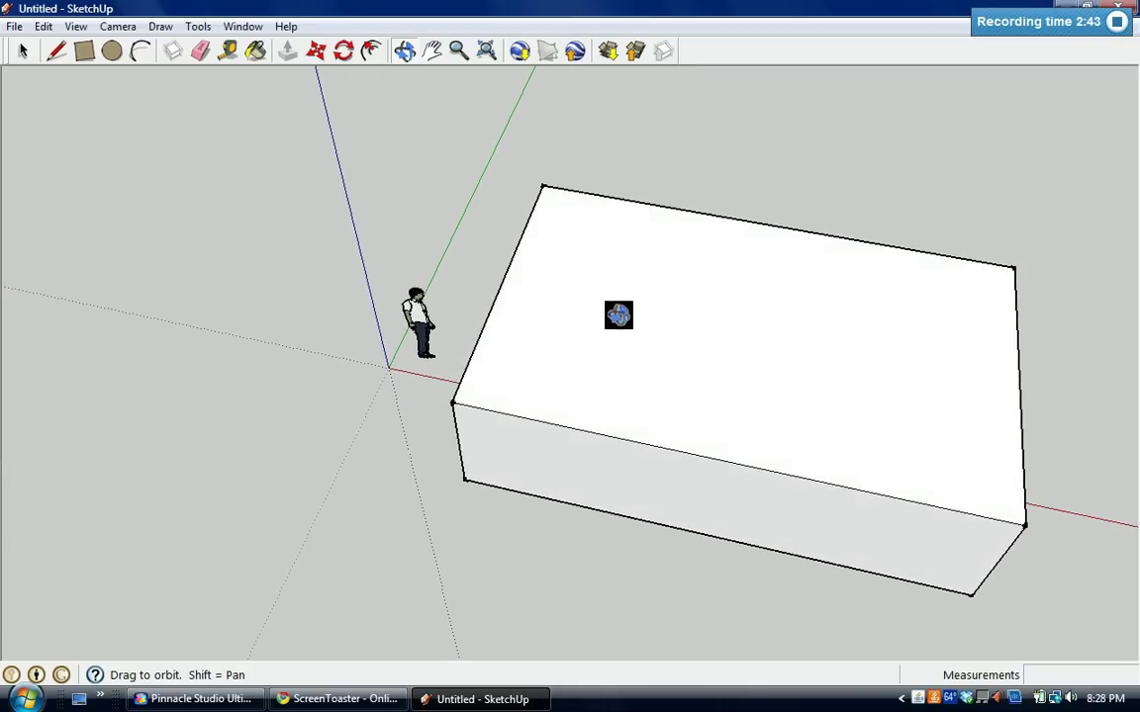
{"action": "left_click", "coordinate": [198, 27]}
{"action": "left_click", "coordinate": [244, 352]}
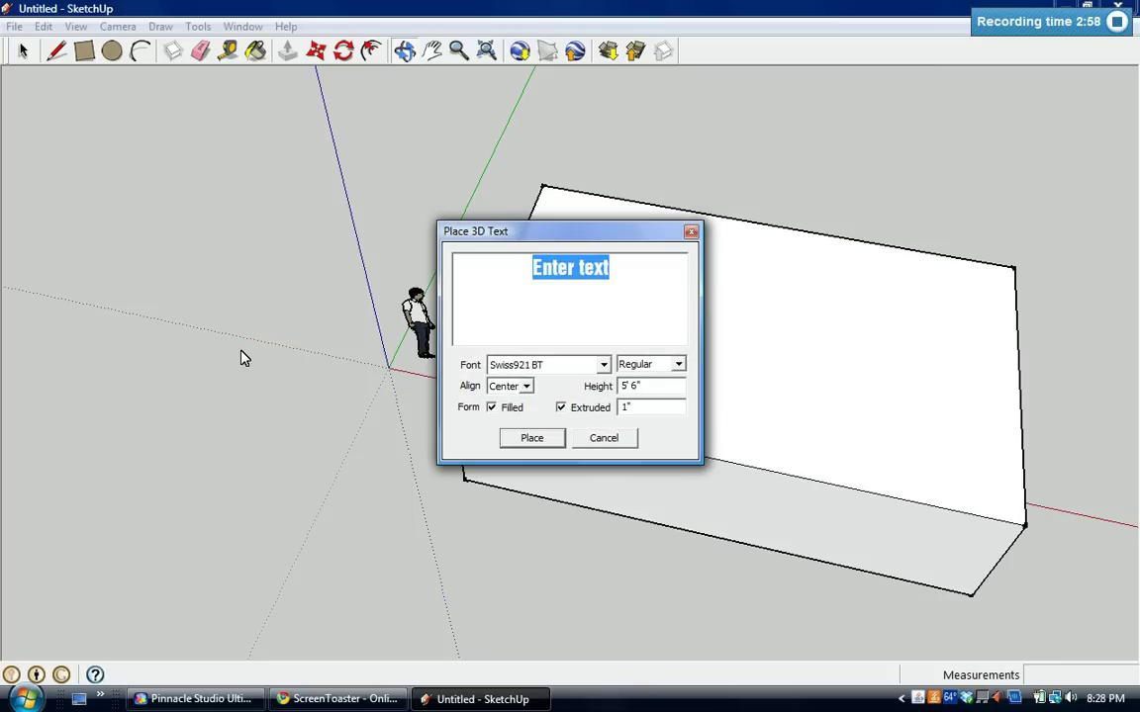
Replace the placeholder with 'SweetStuff123' and place the 3D text
{"action": "key", "text": "BackSpace"}
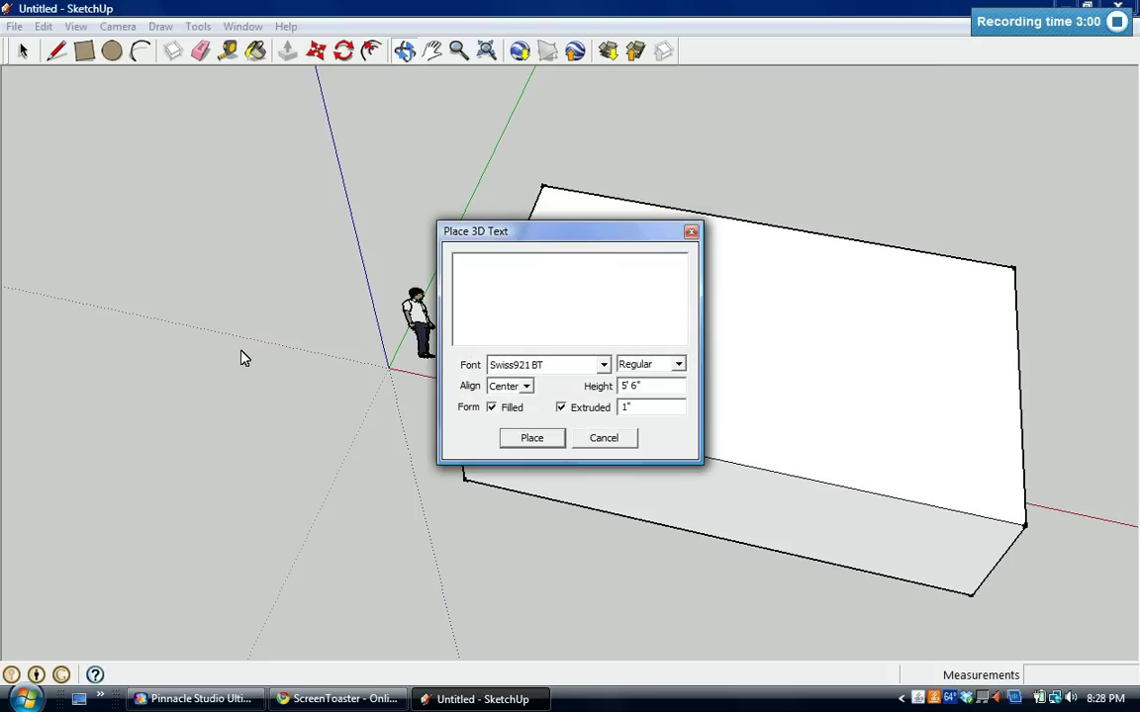
{"action": "type", "text": "SweetStuff"}
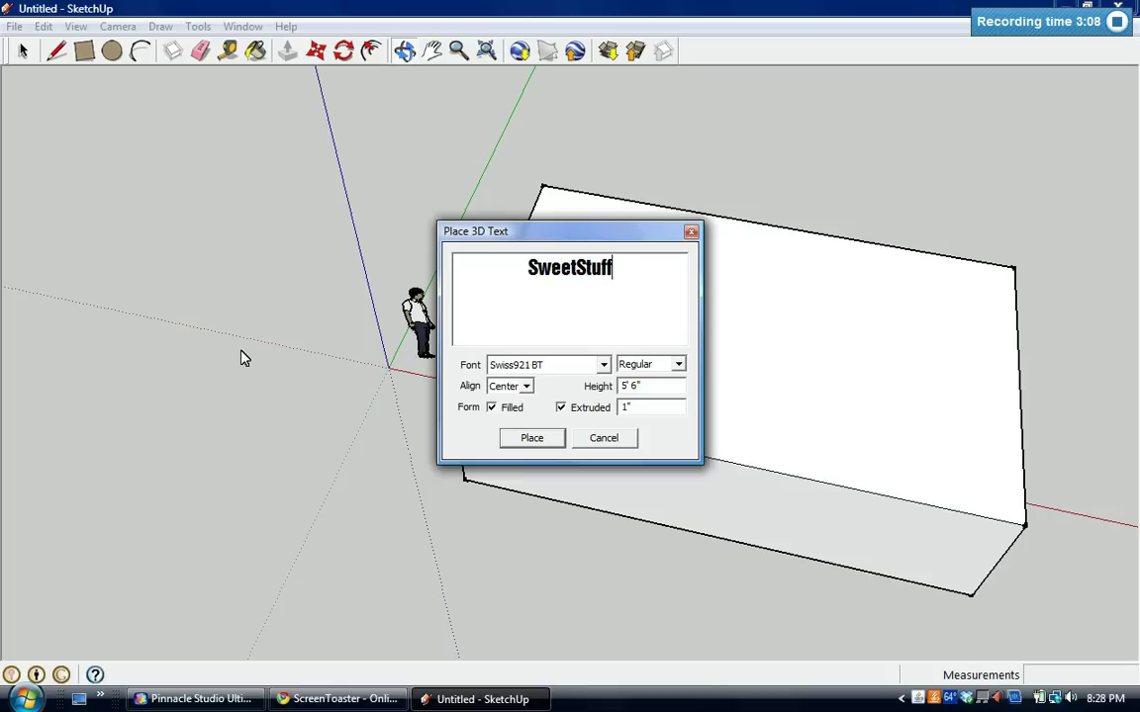
{"action": "type", "text": "123"}
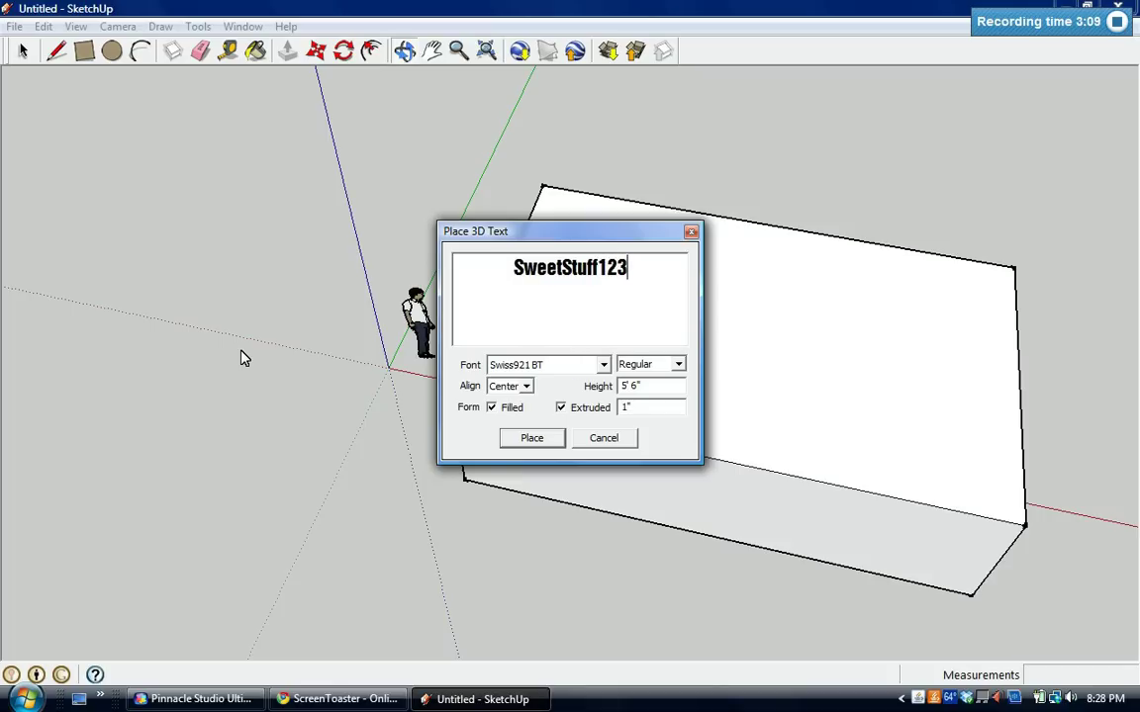
{"action": "left_click", "coordinate": [532, 438]}
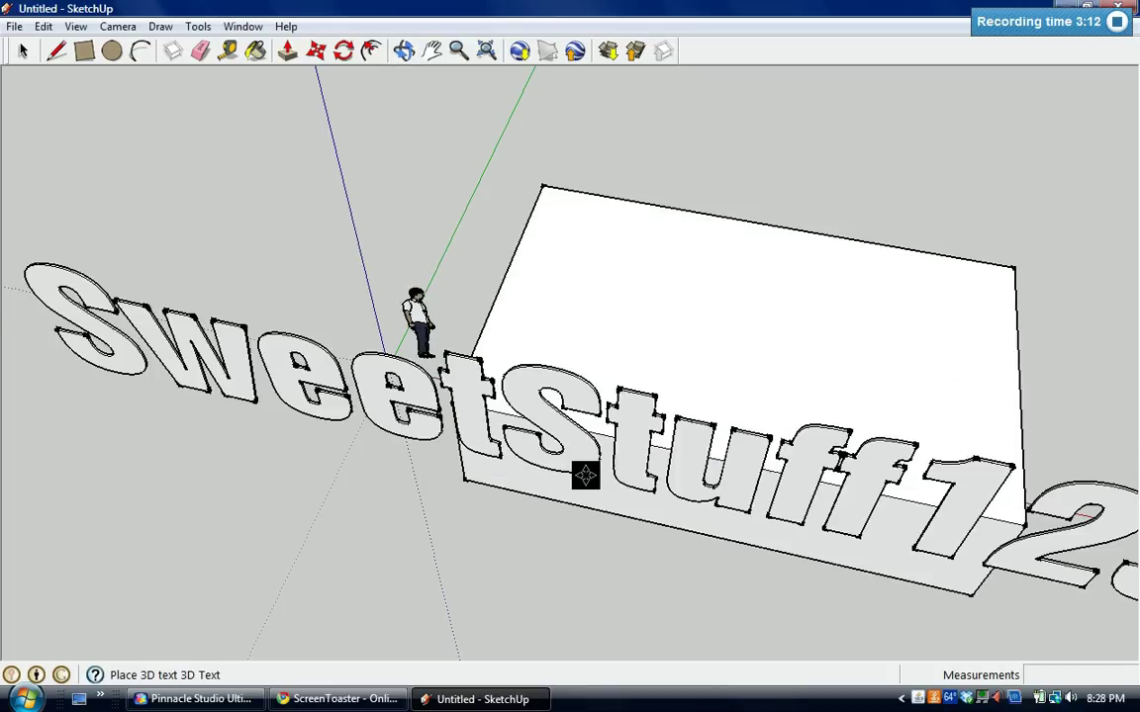
{"action": "left_click", "coordinate": [714, 353]}
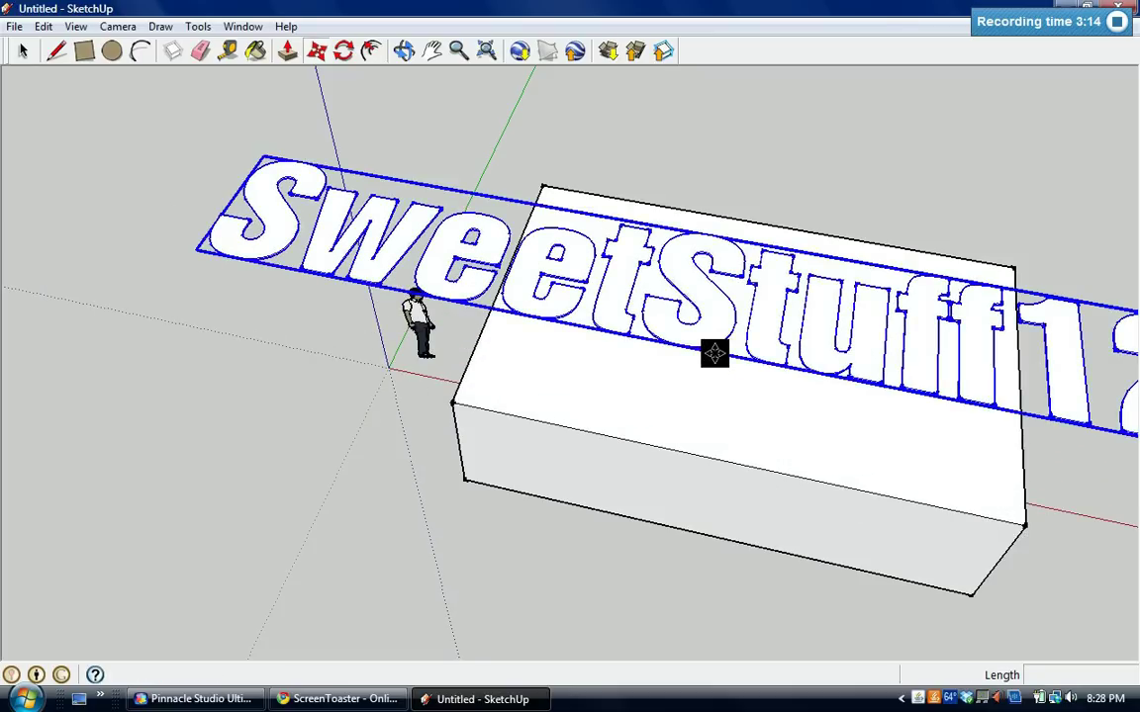
{"action": "left_click", "coordinate": [458, 50]}
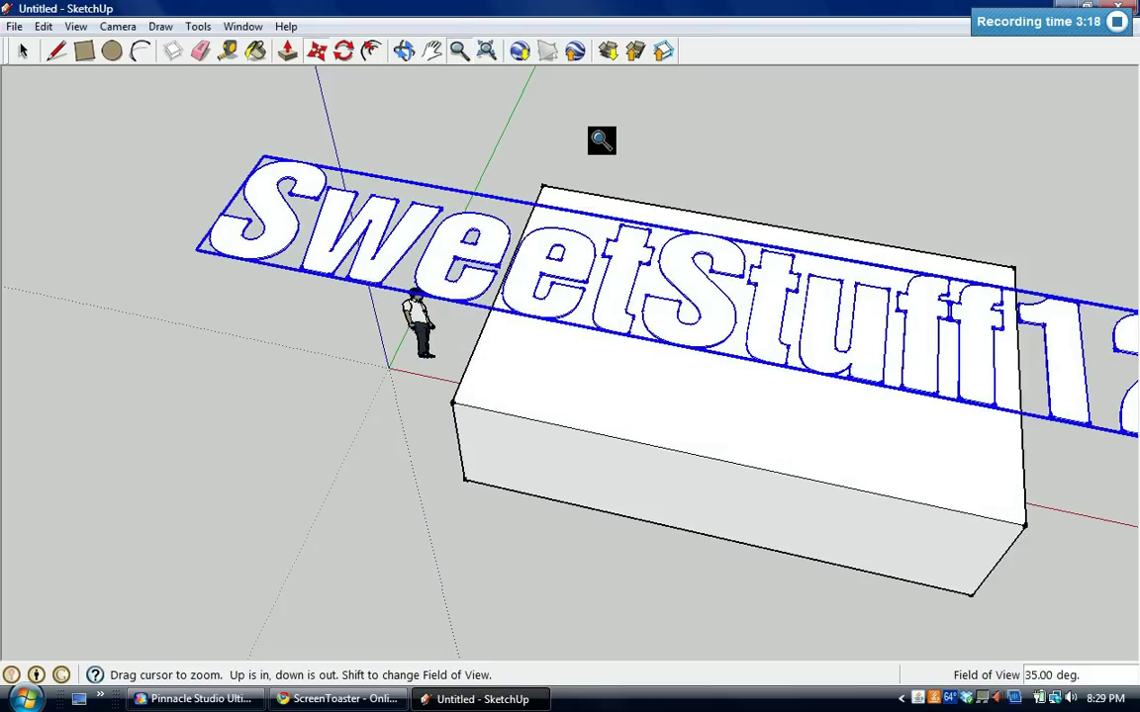
{"action": "left_click_drag", "start_coordinate": [602, 143], "coordinate": [605, 265]}
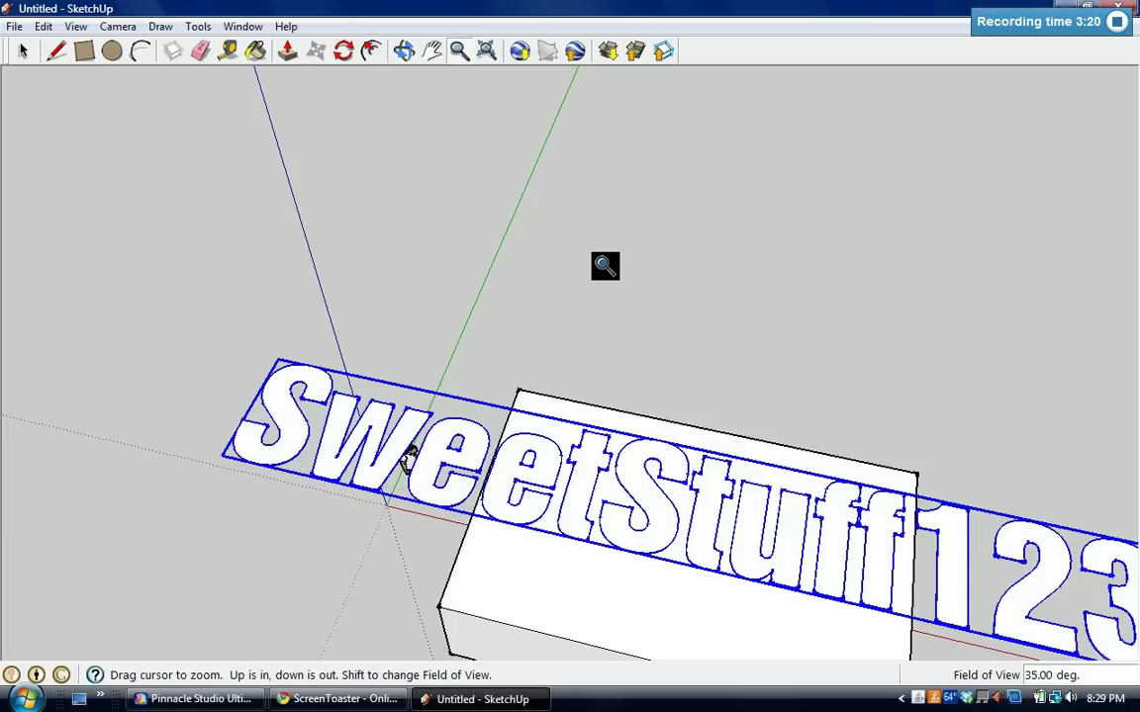
{"action": "left_click_drag", "start_coordinate": [562, 150], "coordinate": [565, 231]}
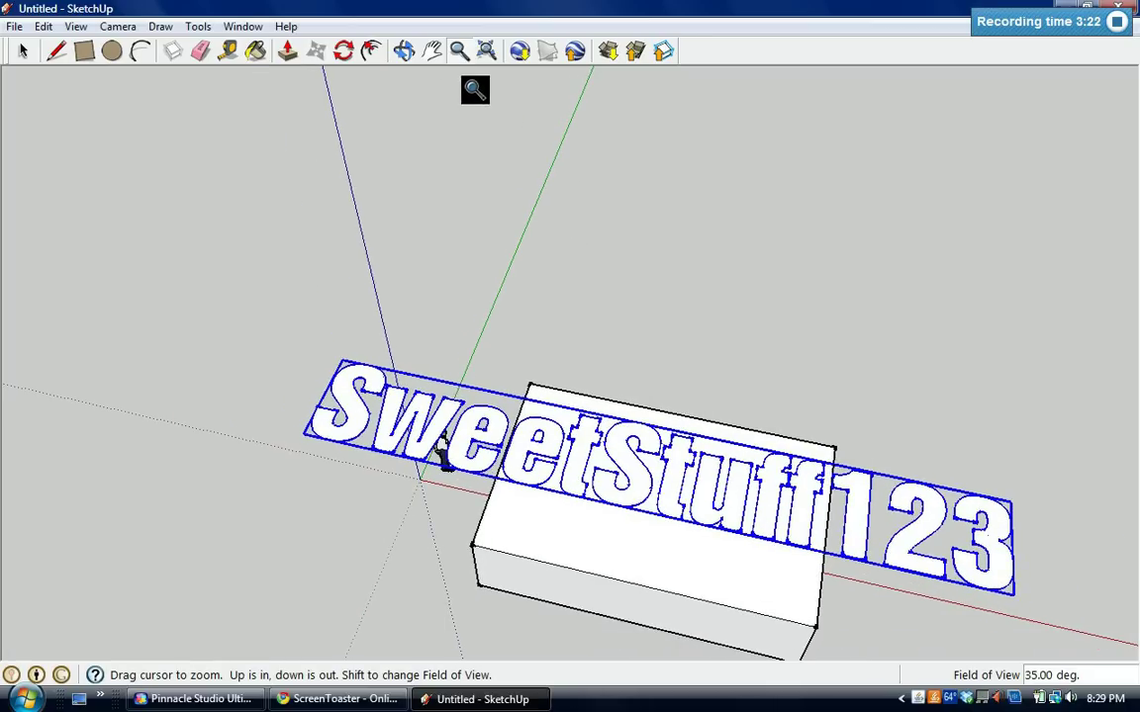
{"action": "left_click", "coordinate": [431, 50]}
{"action": "left_click_drag", "start_coordinate": [637, 228], "coordinate": [707, 99]}
{"action": "left_click", "coordinate": [405, 51]}
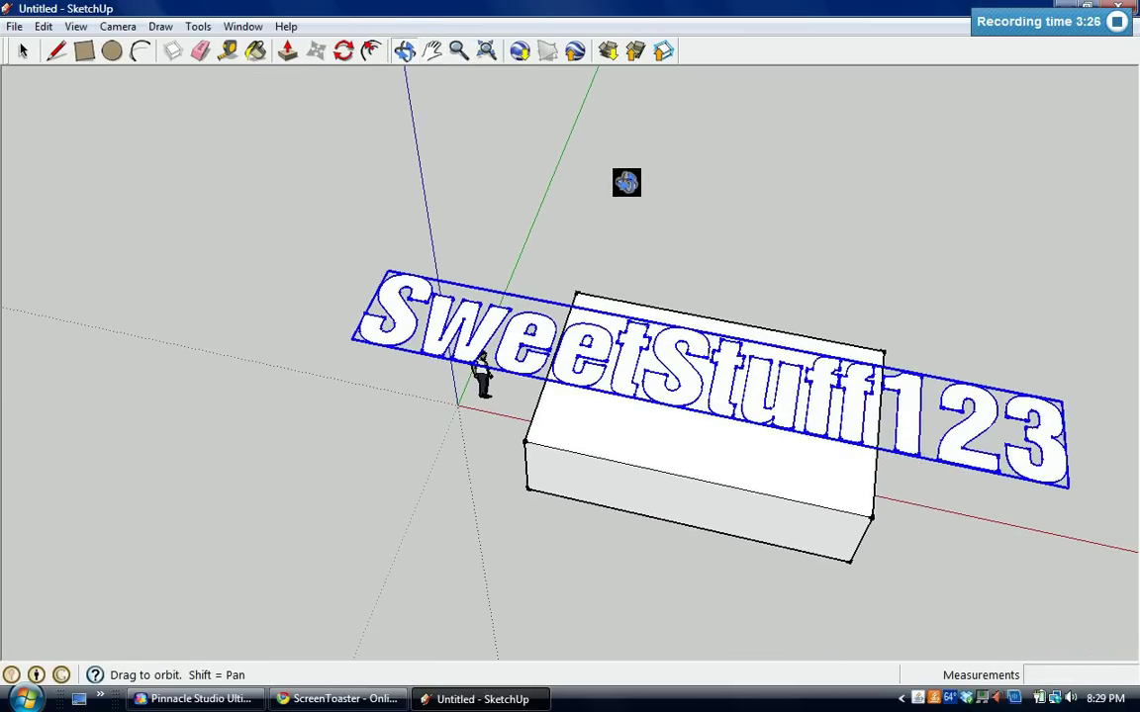
{"action": "left_click_drag", "start_coordinate": [626, 181], "coordinate": [590, 148]}
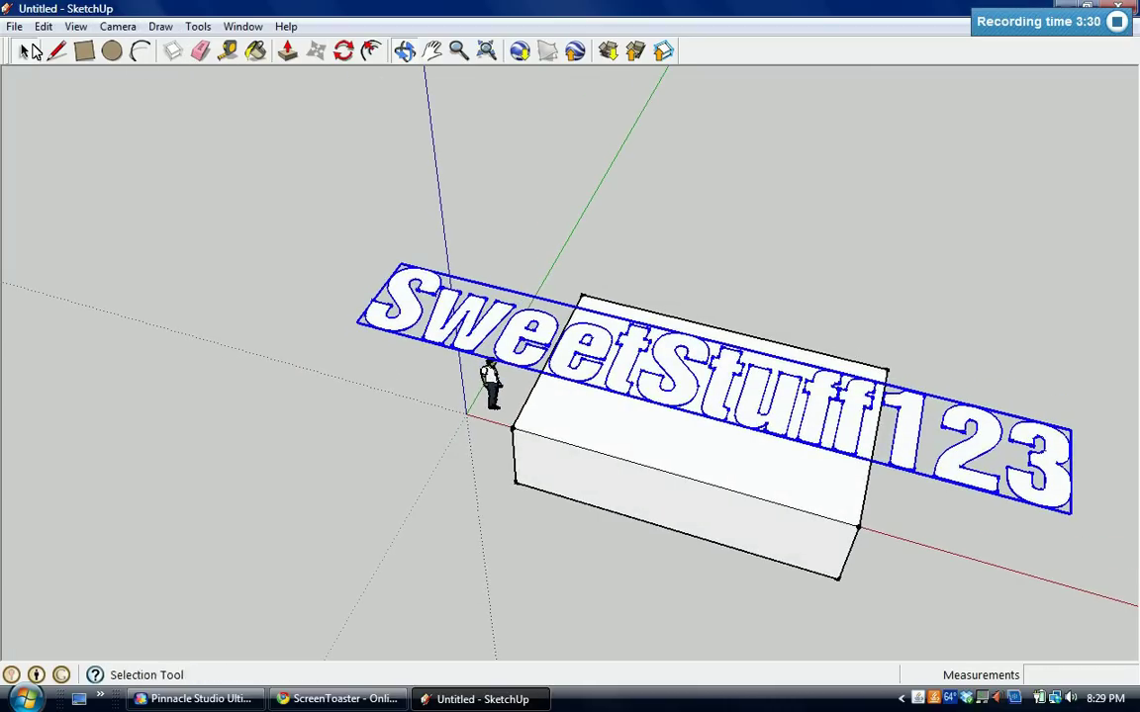
Scale the SweetStuff123 text uniformly down to 0.71 using Tools > Scale
{"action": "left_click", "coordinate": [29, 50]}
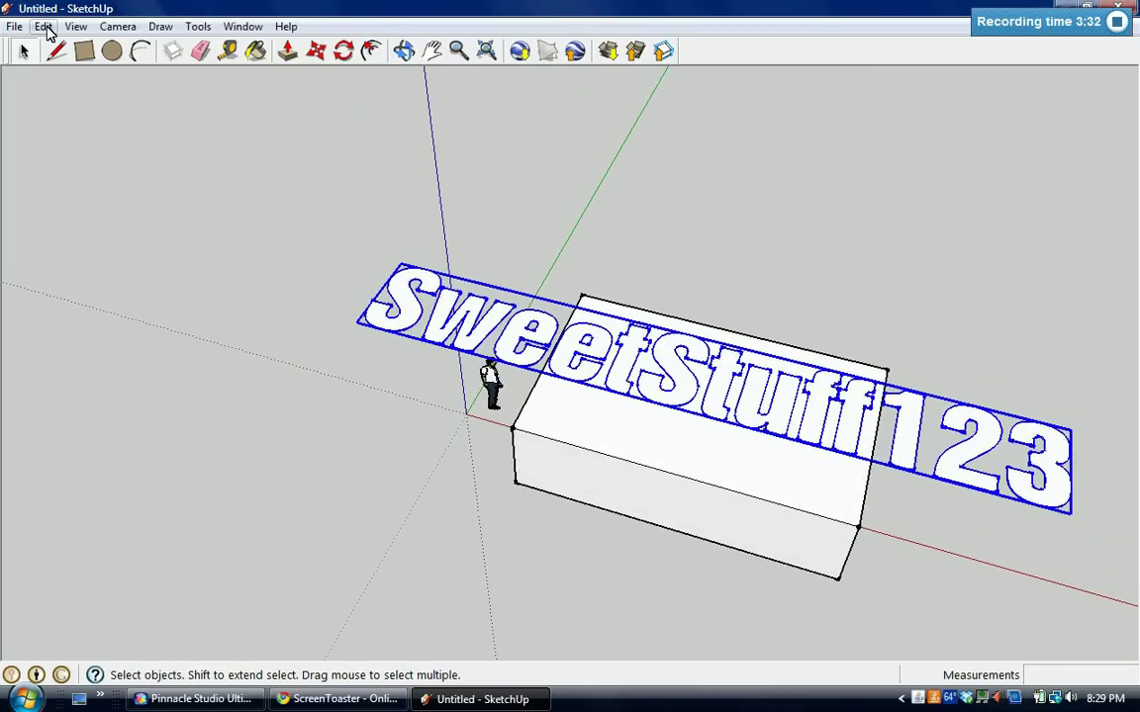
{"action": "left_click", "coordinate": [45, 26]}
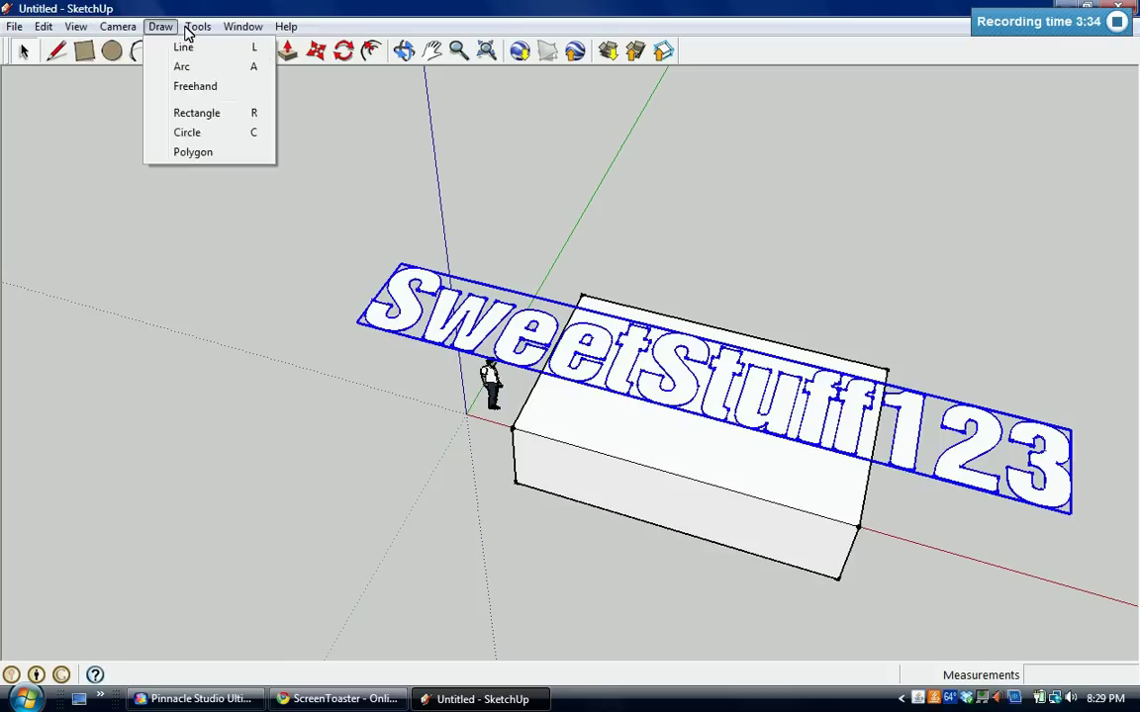
{"action": "mouse_move", "coordinate": [195, 30]}
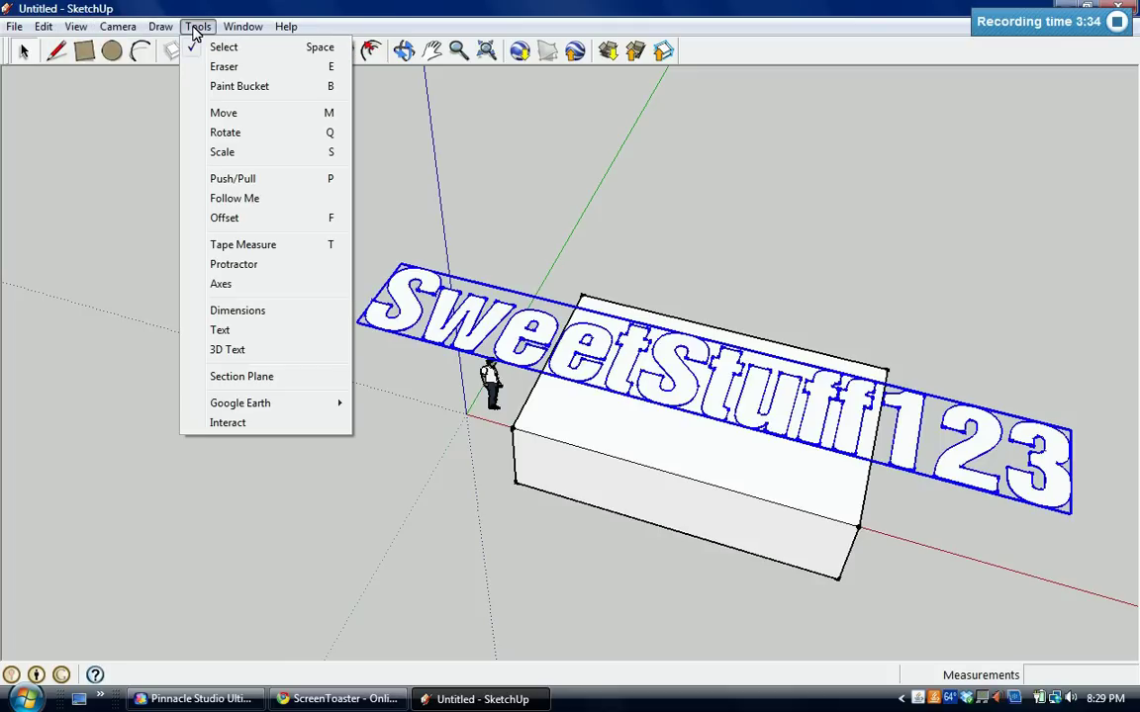
{"action": "left_click", "coordinate": [226, 152]}
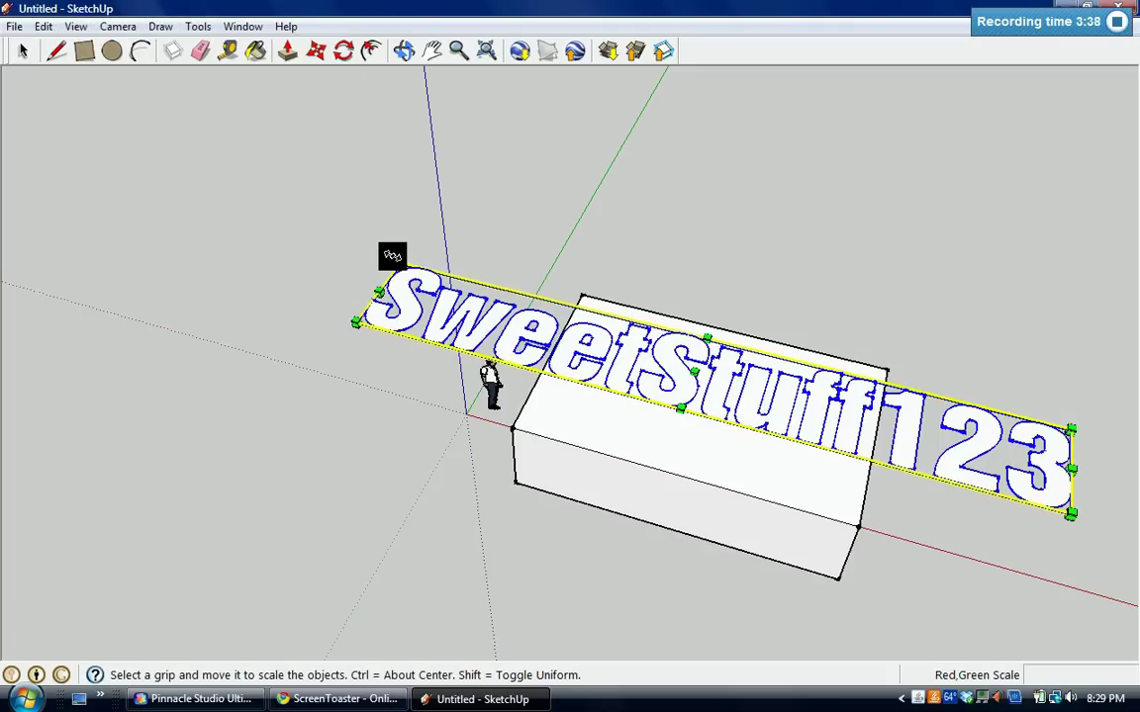
{"action": "left_click_drag", "start_coordinate": [391, 255], "coordinate": [684, 394]}
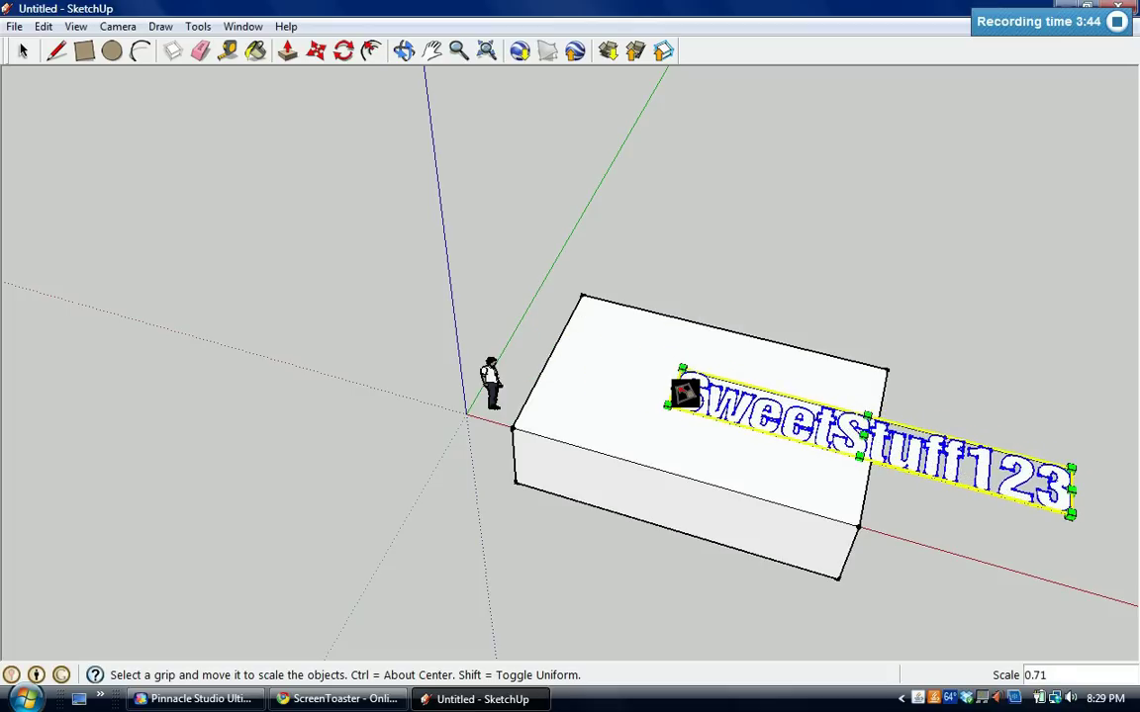
Move the scaled text fully onto the box's top face and deselect it
{"action": "left_click", "coordinate": [316, 51]}
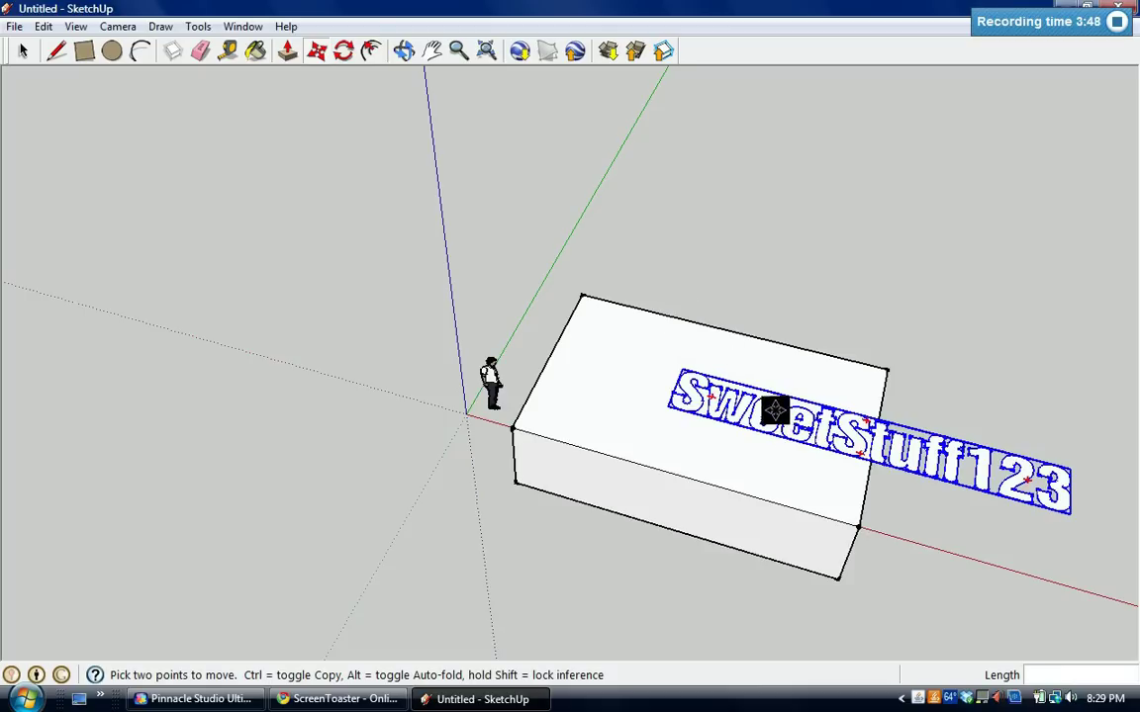
{"action": "left_click", "coordinate": [805, 425]}
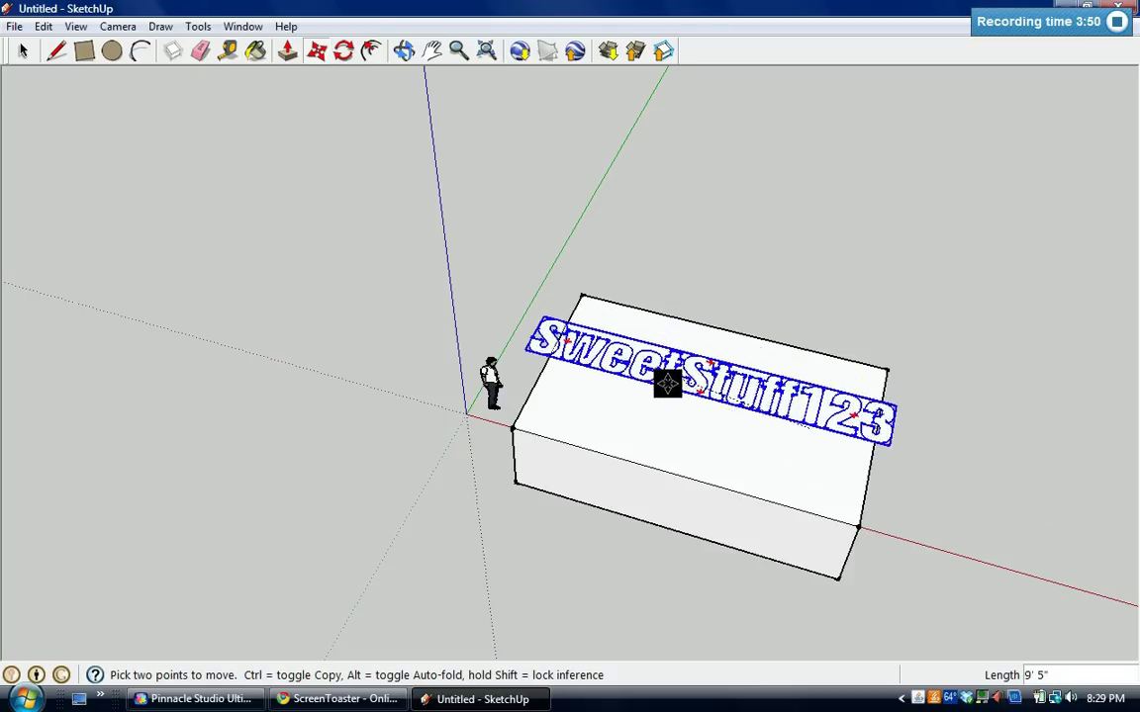
{"action": "left_click", "coordinate": [634, 385]}
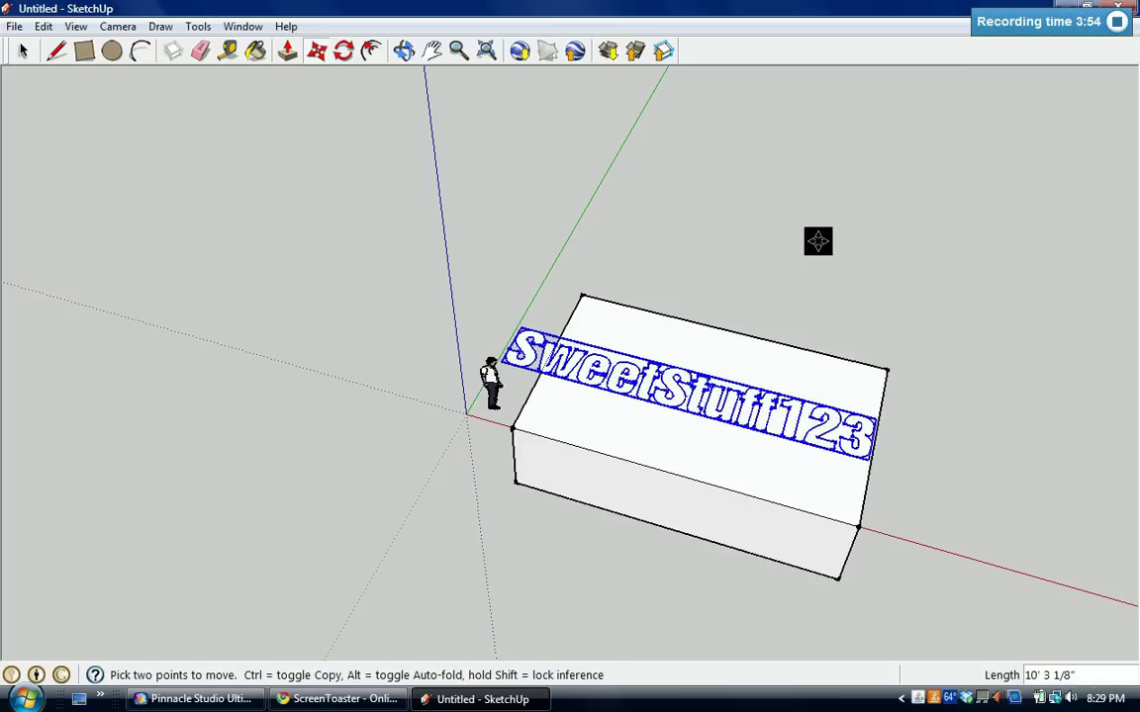
{"action": "left_click", "coordinate": [22, 49]}
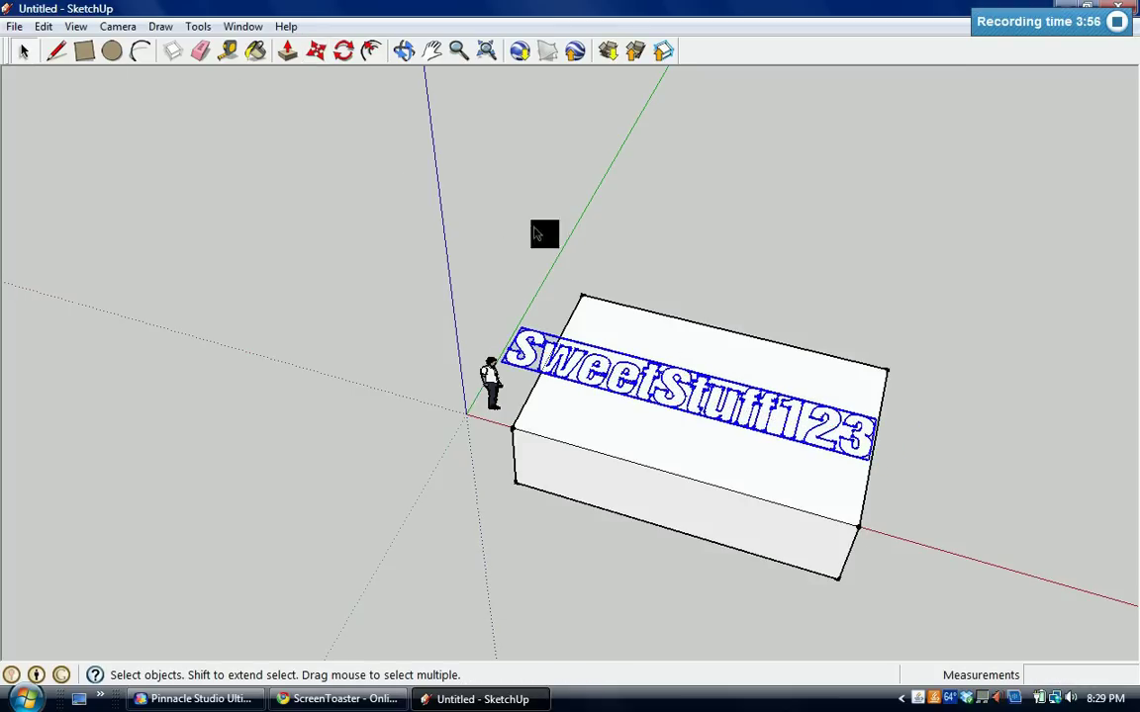
{"action": "left_click", "coordinate": [575, 250]}
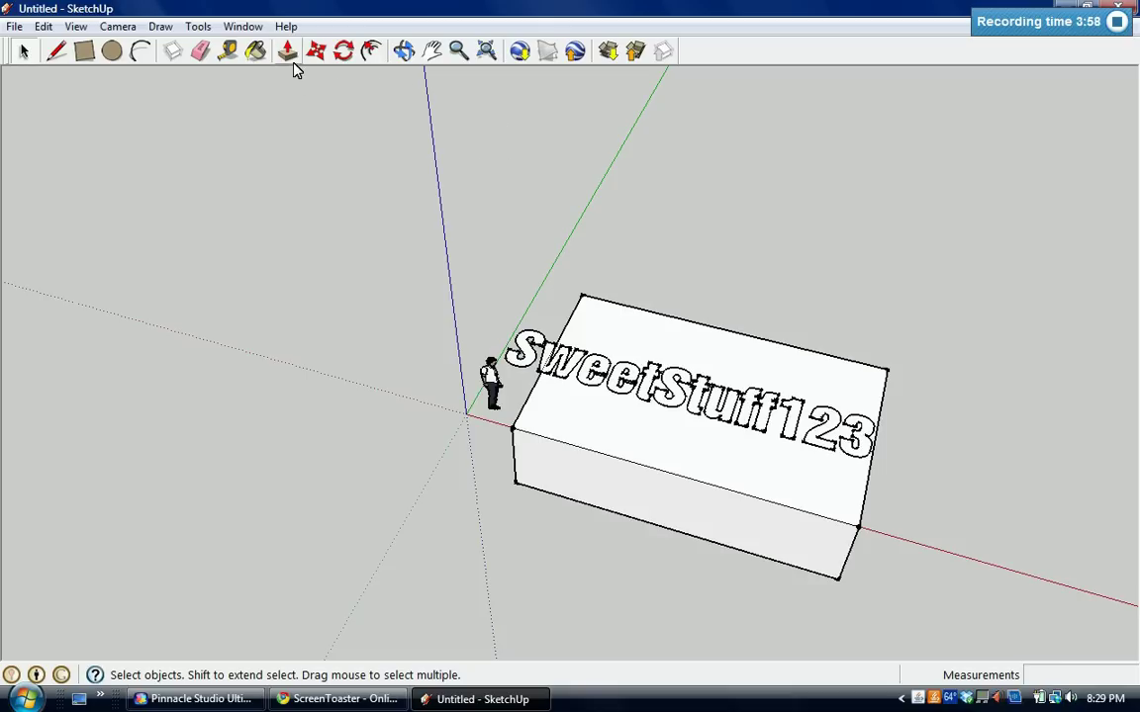
Orbit up to an elevated view showing the SweetStuff123 text on the box top
{"action": "left_click", "coordinate": [406, 52]}
{"action": "left_click_drag", "start_coordinate": [580, 235], "coordinate": [526, 145]}
{"action": "left_click_drag", "start_coordinate": [574, 371], "coordinate": [239, 284]}
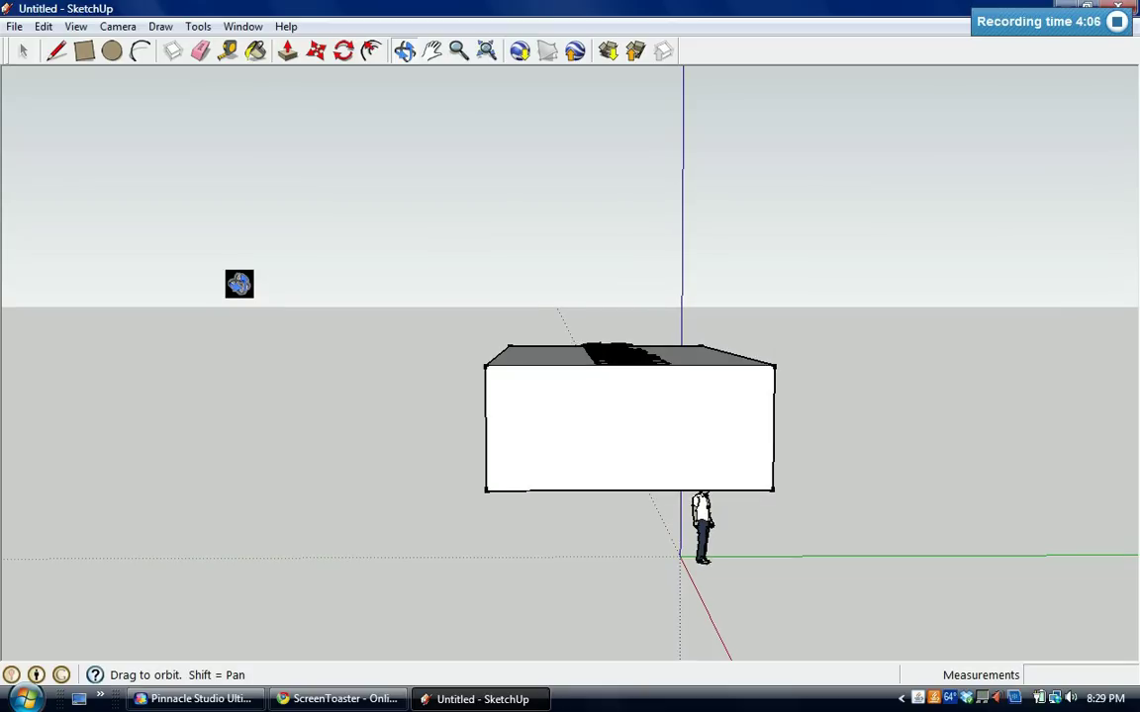
{"action": "left_click_drag", "start_coordinate": [239, 284], "coordinate": [710, 591]}
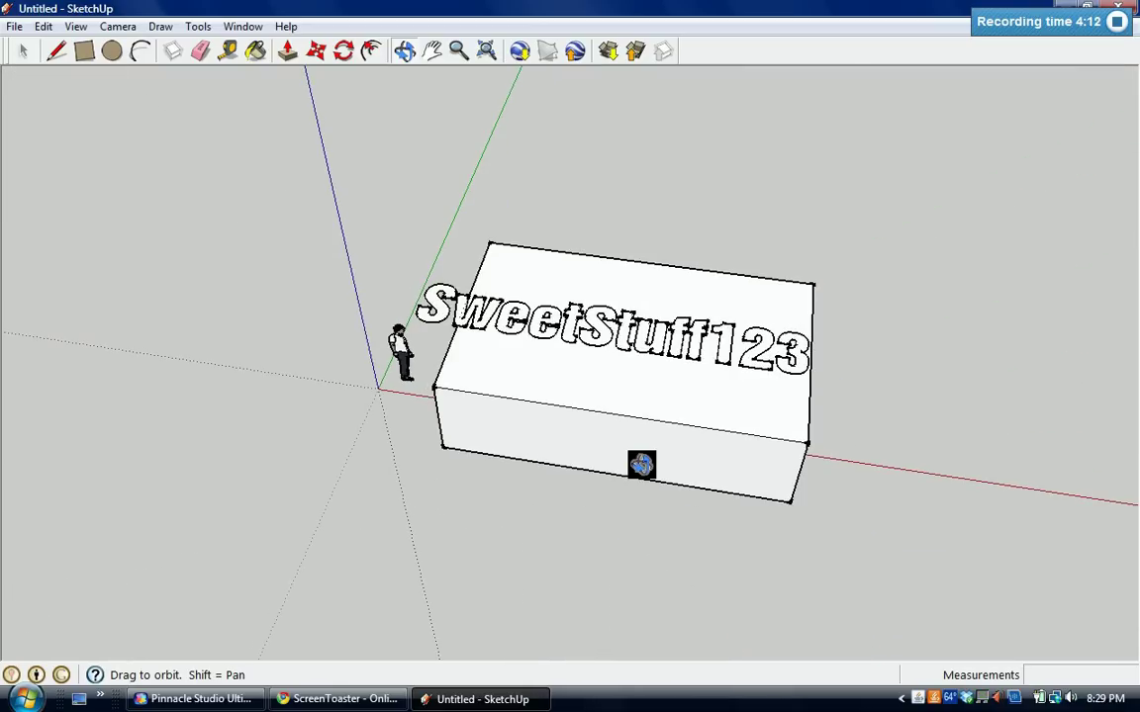
{"action": "left_click_drag", "start_coordinate": [641, 460], "coordinate": [657, 480]}
{"action": "left_click", "coordinate": [23, 50]}
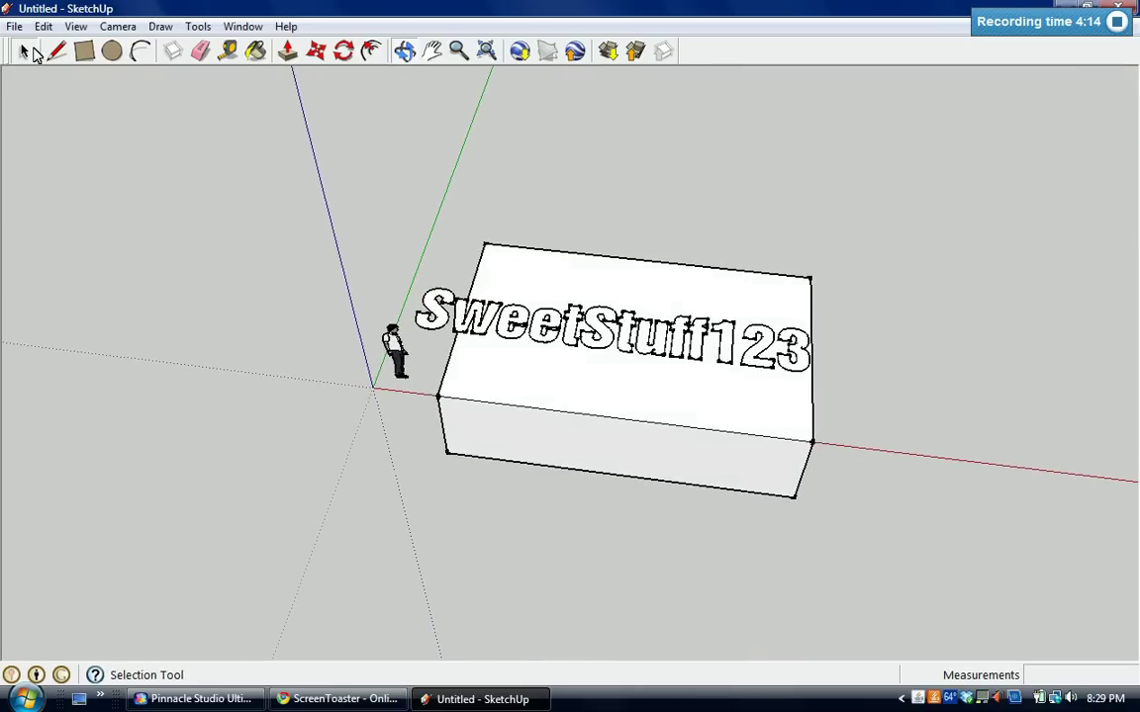
Select the SweetStuff123 text group outside its component and delete it
{"action": "left_click", "coordinate": [447, 317]}
{"action": "double_click", "coordinate": [443, 317]}
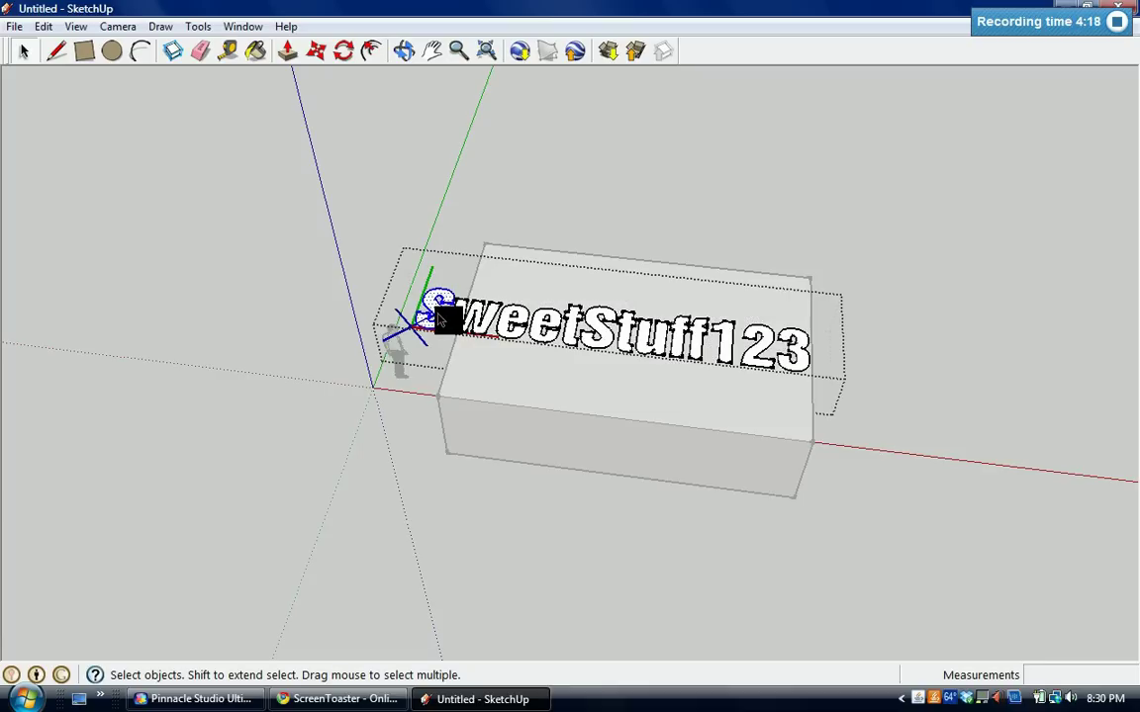
{"action": "left_click", "coordinate": [432, 277]}
{"action": "left_click", "coordinate": [436, 176]}
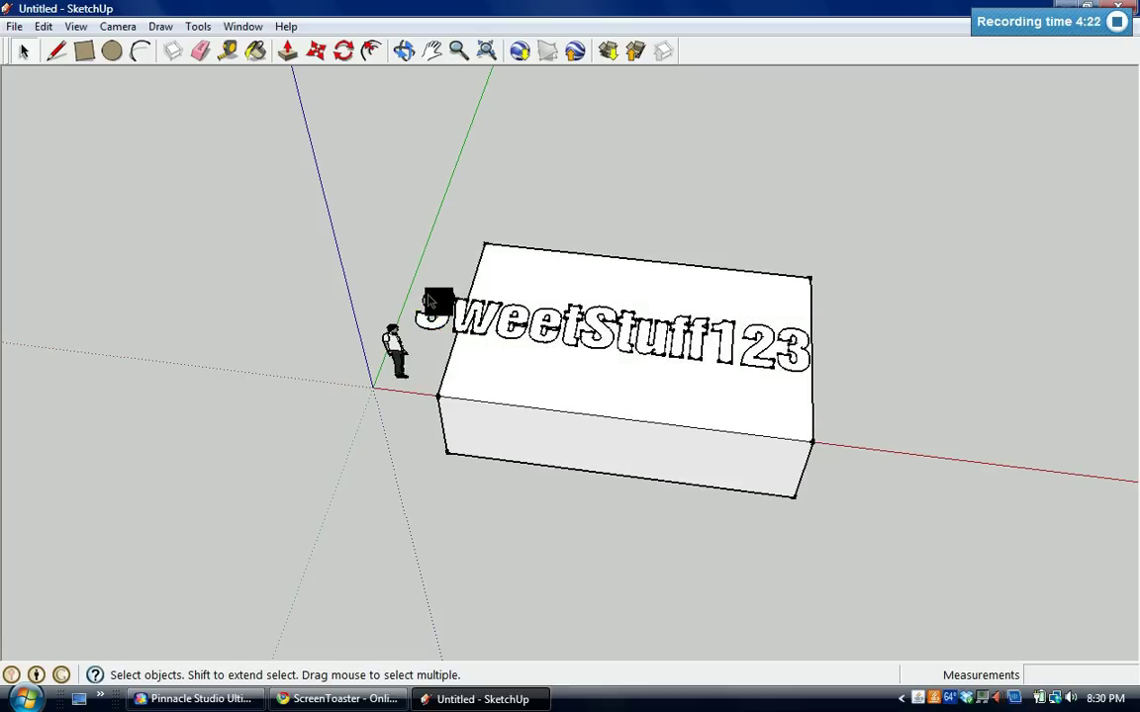
{"action": "left_click", "coordinate": [431, 302]}
{"action": "key", "text": "Delete"}
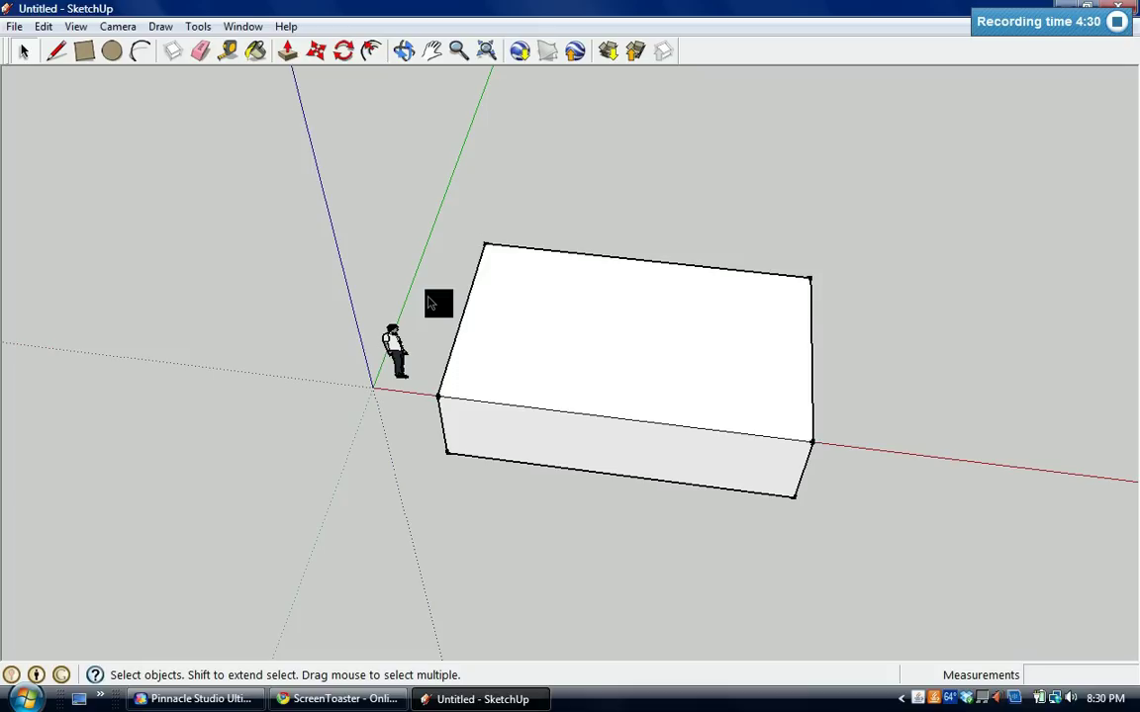
Create 3D text reading 'SweetStuff123' at 10' 10" height and start placing it
{"action": "left_click", "coordinate": [198, 27]}
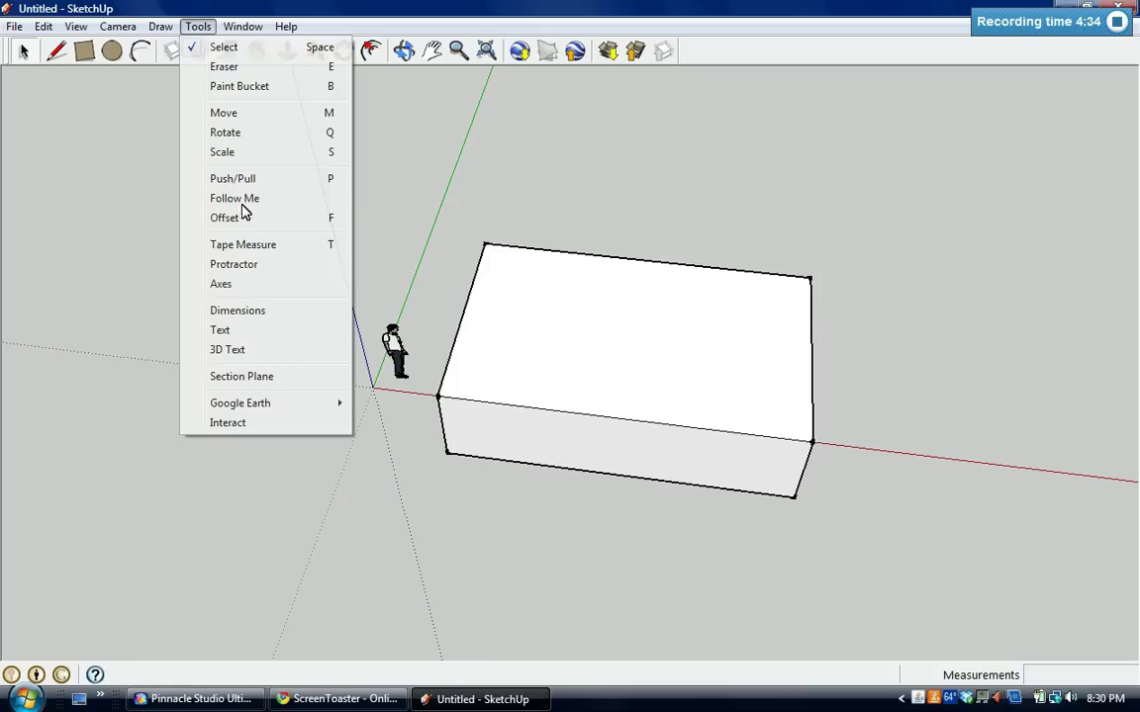
{"action": "left_click", "coordinate": [263, 354]}
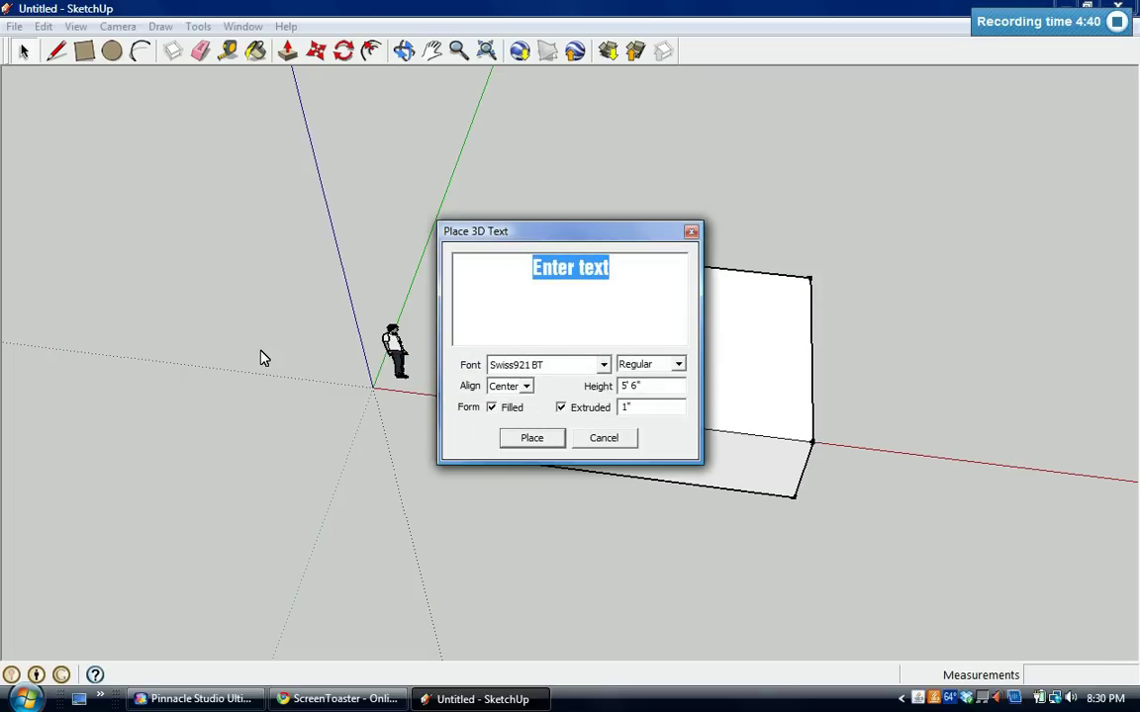
{"action": "key", "text": "Delete"}
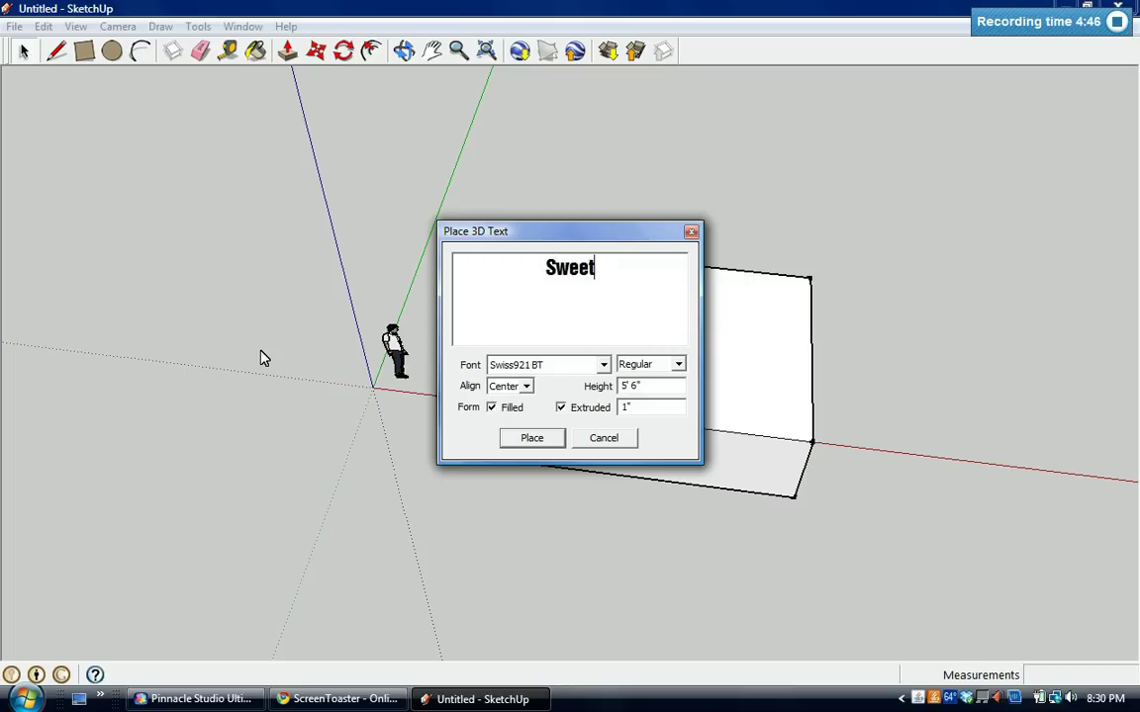
{"action": "type", "text": "SweetStuff123"}
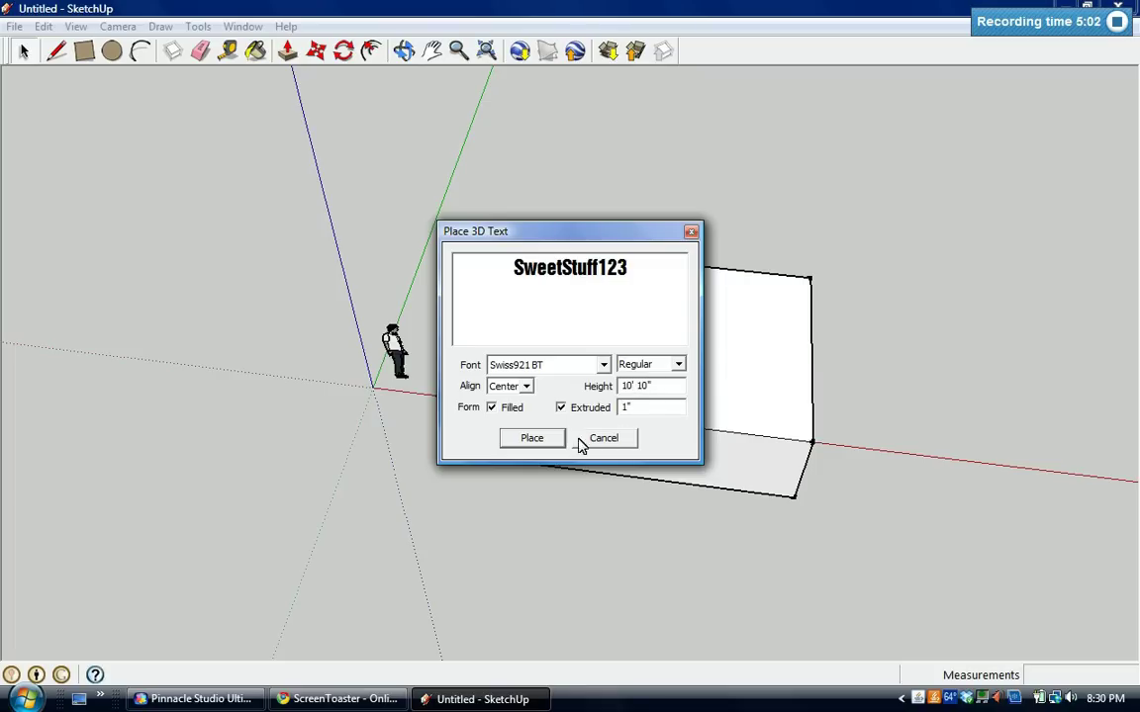
{"action": "left_click", "coordinate": [534, 438]}
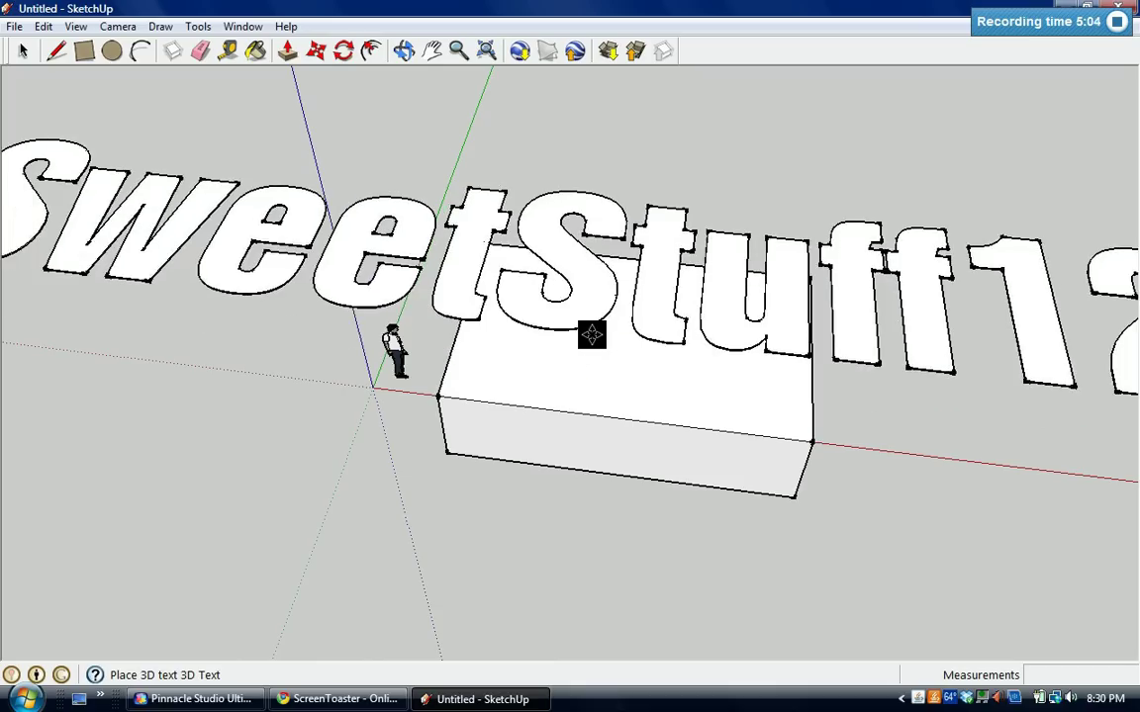
Drop the new text into the model and orbit to view it from above
{"action": "left_click", "coordinate": [608, 349]}
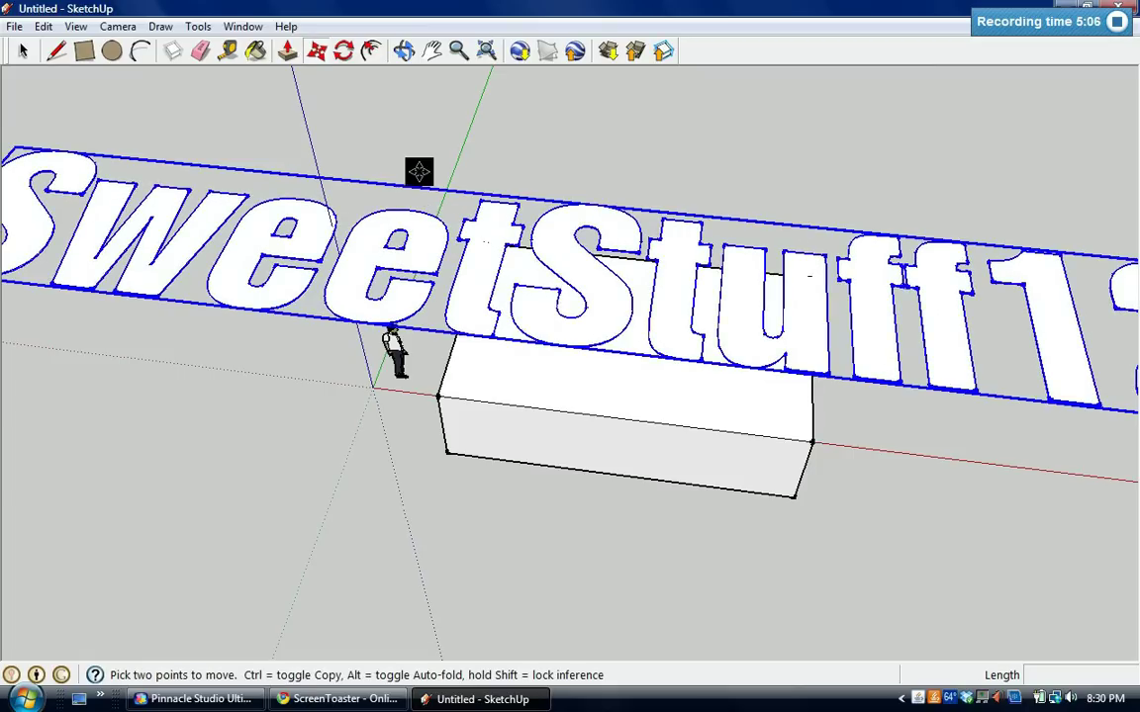
{"action": "left_click", "coordinate": [404, 51]}
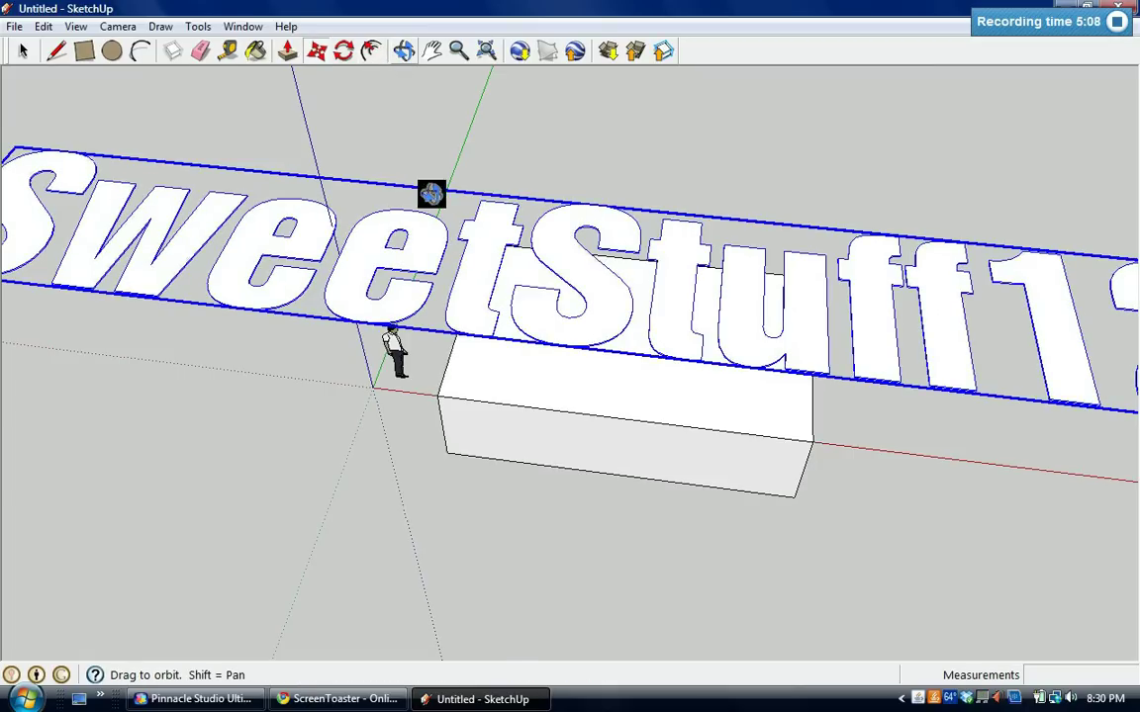
{"action": "left_click_drag", "start_coordinate": [436, 188], "coordinate": [405, 10]}
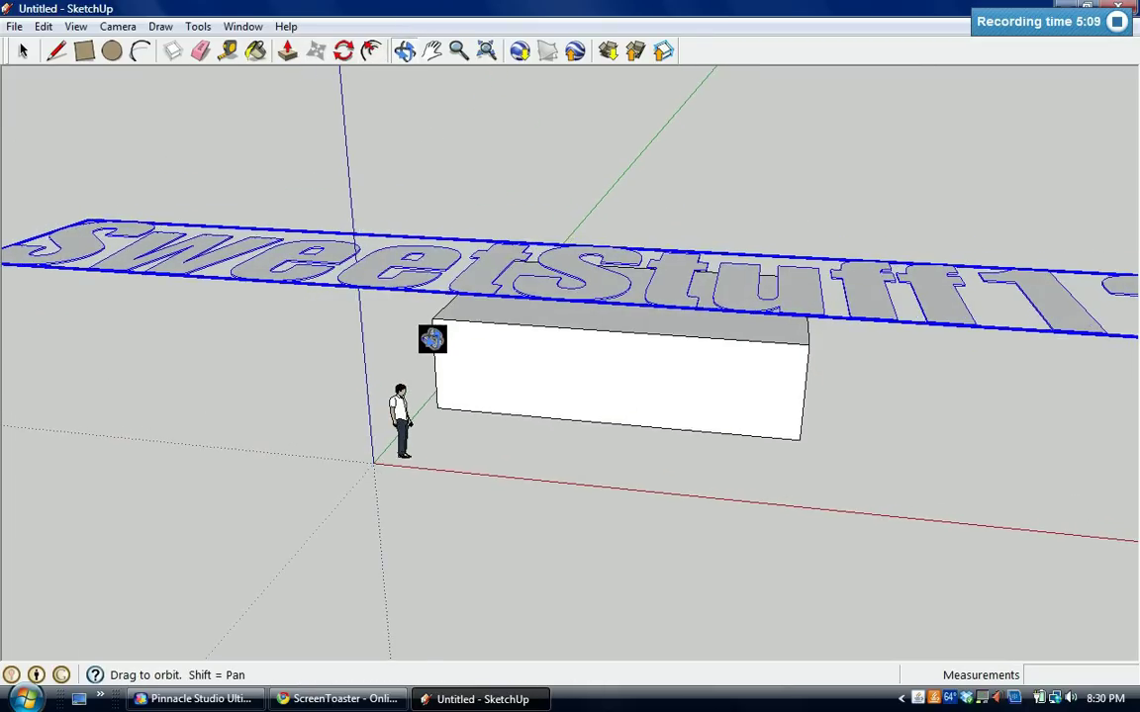
{"action": "left_click_drag", "start_coordinate": [433, 327], "coordinate": [402, 171]}
Scale the text down uniformly to about 0.59 of its size
{"action": "left_click", "coordinate": [199, 50]}
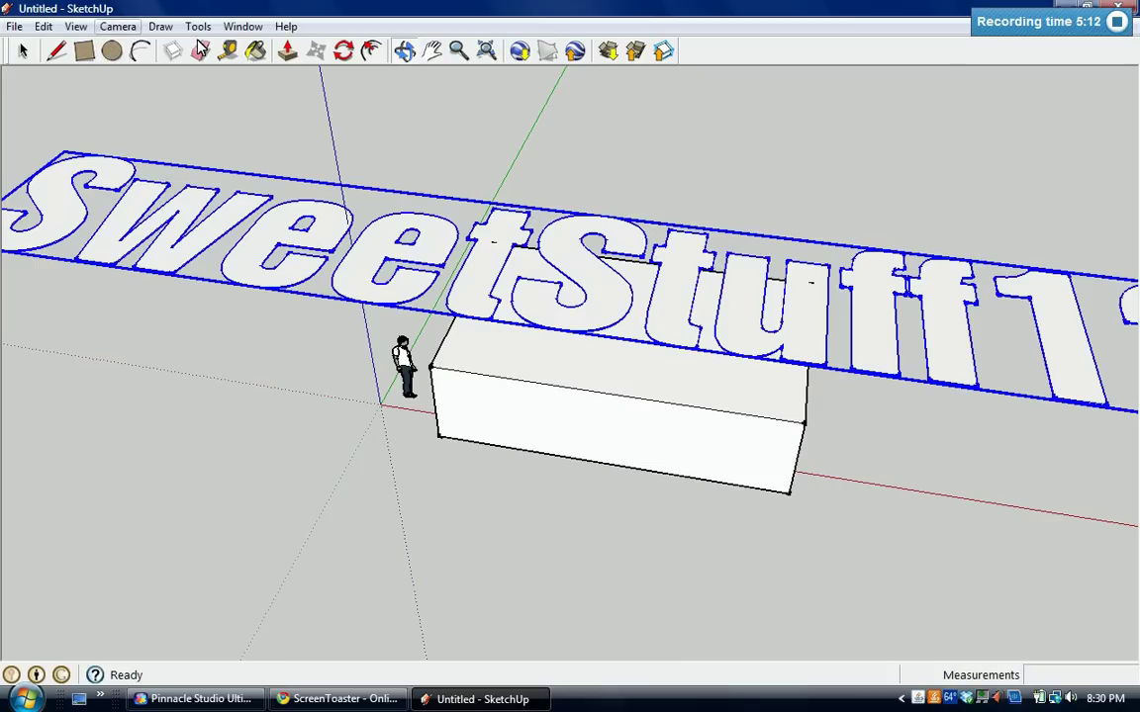
{"action": "left_click", "coordinate": [198, 26]}
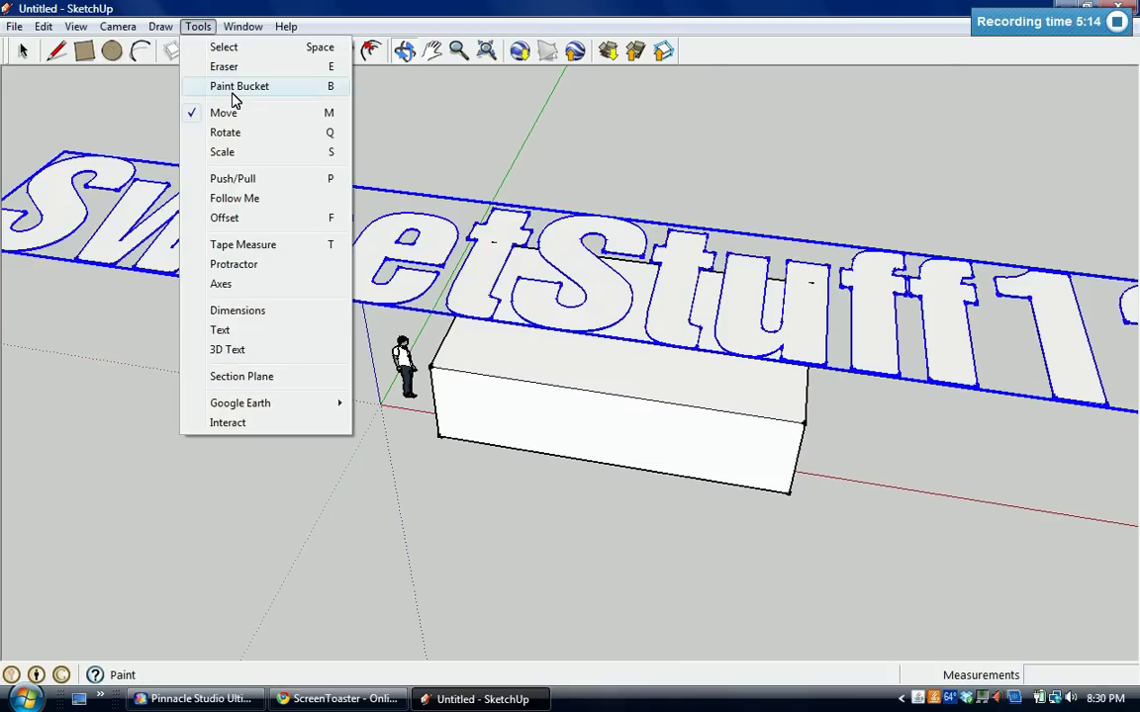
{"action": "left_click", "coordinate": [237, 154]}
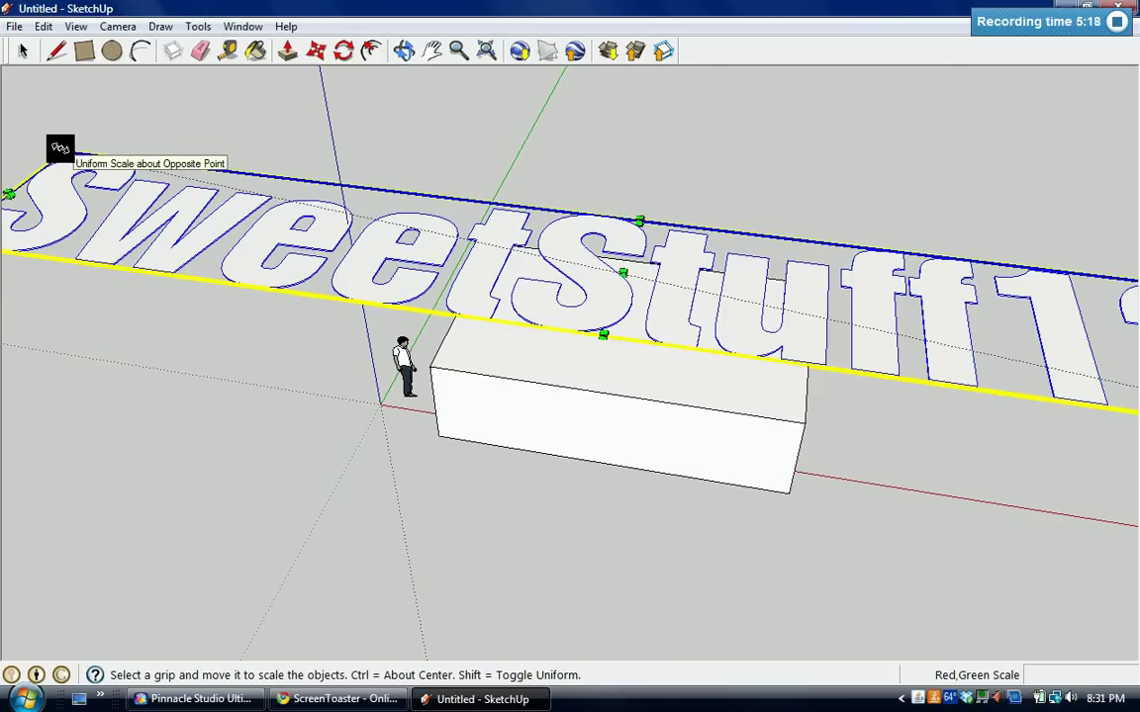
{"action": "left_click_drag", "start_coordinate": [64, 150], "coordinate": [532, 348]}
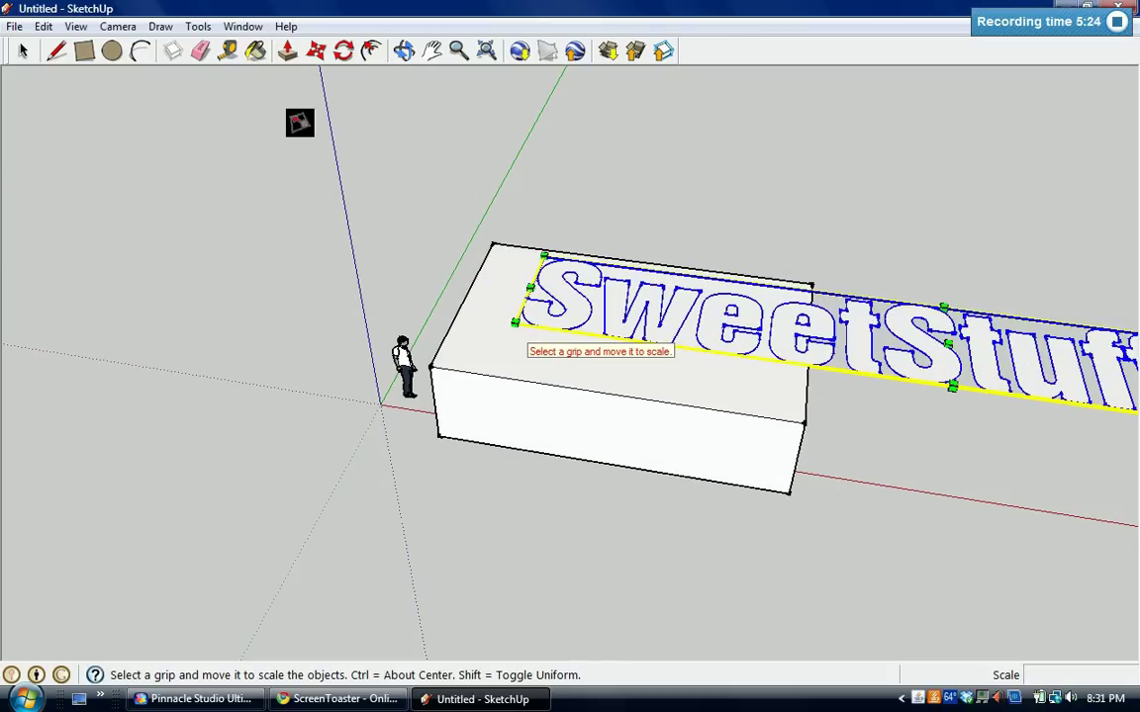
Move the text left onto the box, then select the whole box
{"action": "left_click", "coordinate": [316, 50]}
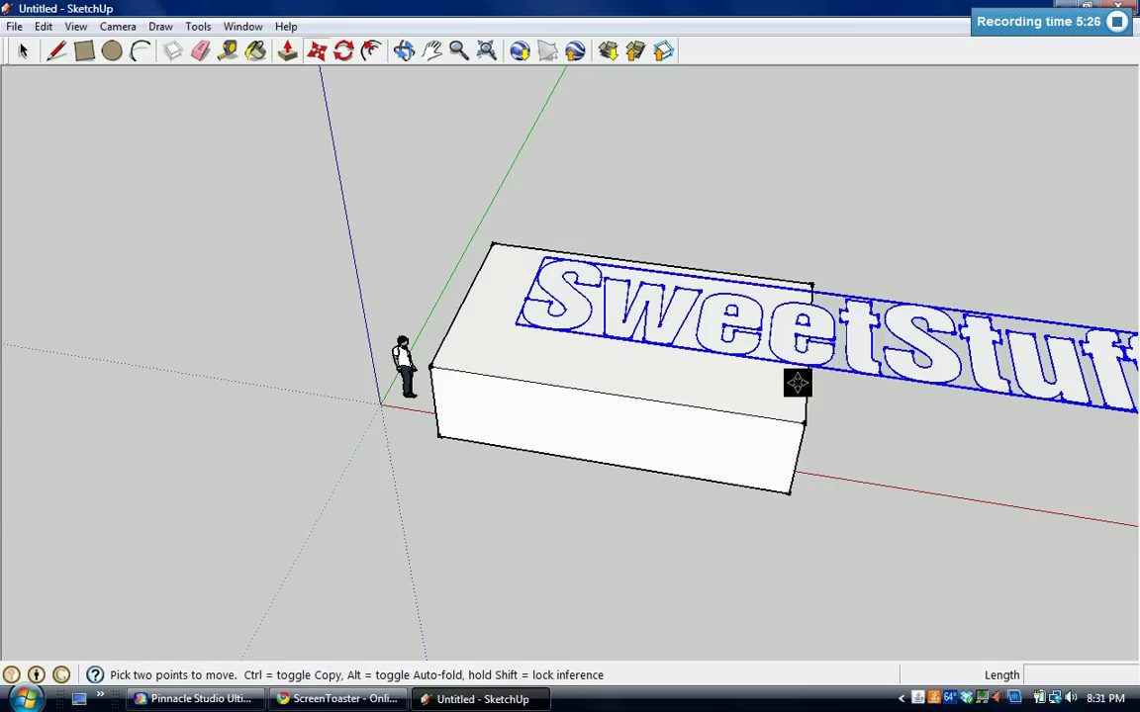
{"action": "left_click_drag", "start_coordinate": [857, 348], "coordinate": [561, 315]}
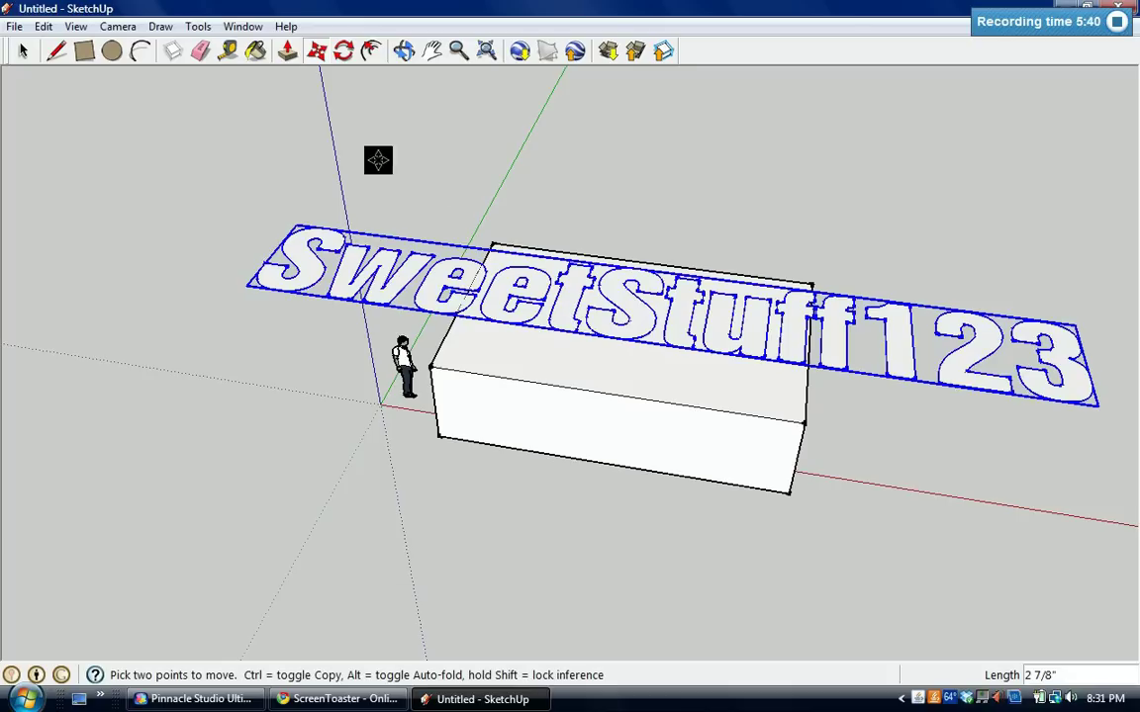
{"action": "left_click", "coordinate": [26, 51]}
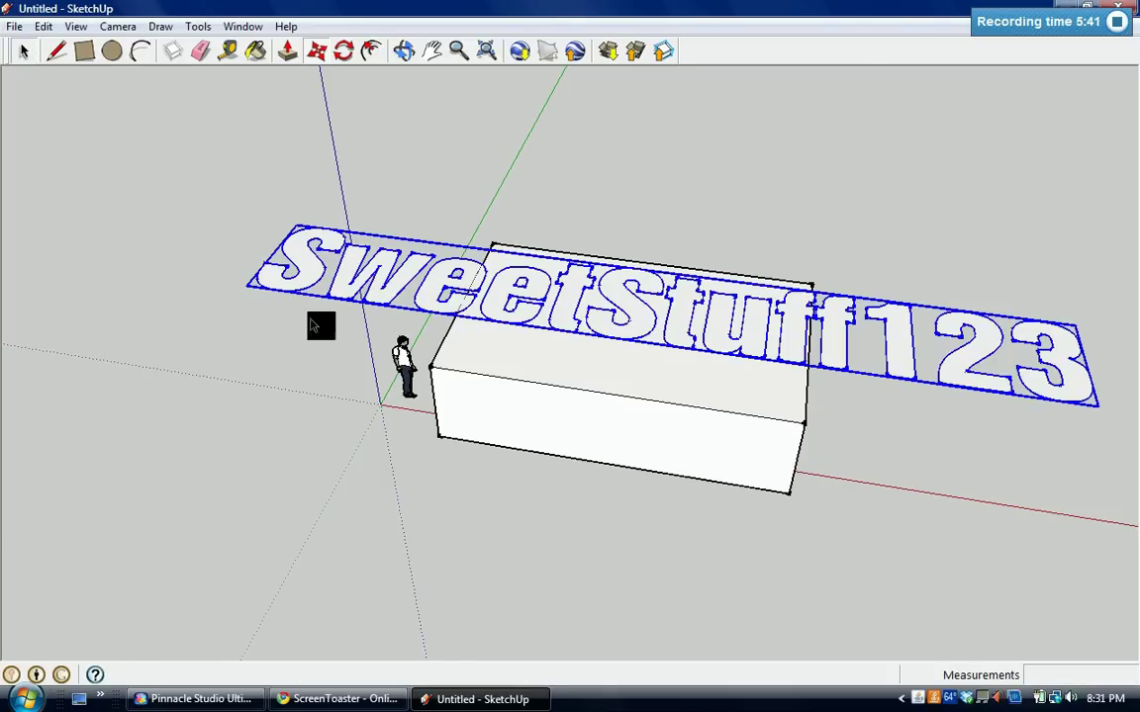
{"action": "triple_click", "coordinate": [513, 408]}
Delete the box and open the SweetStuff123 text component for editing
{"action": "key", "text": "Delete"}
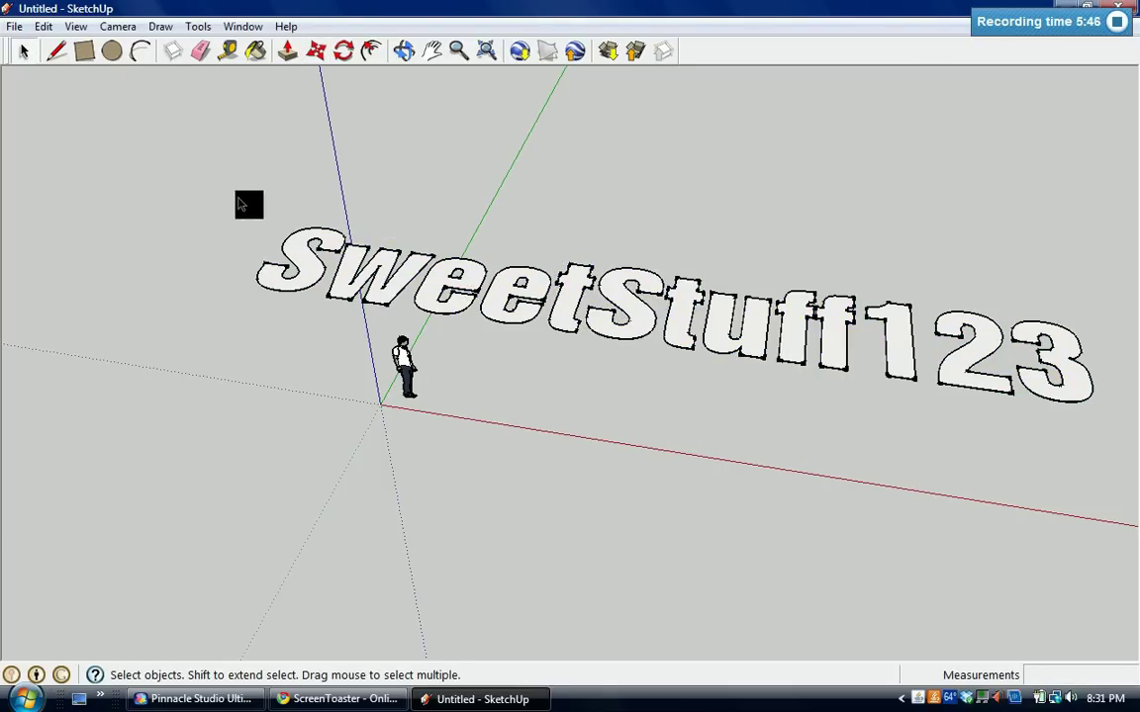
{"action": "left_click", "coordinate": [300, 254]}
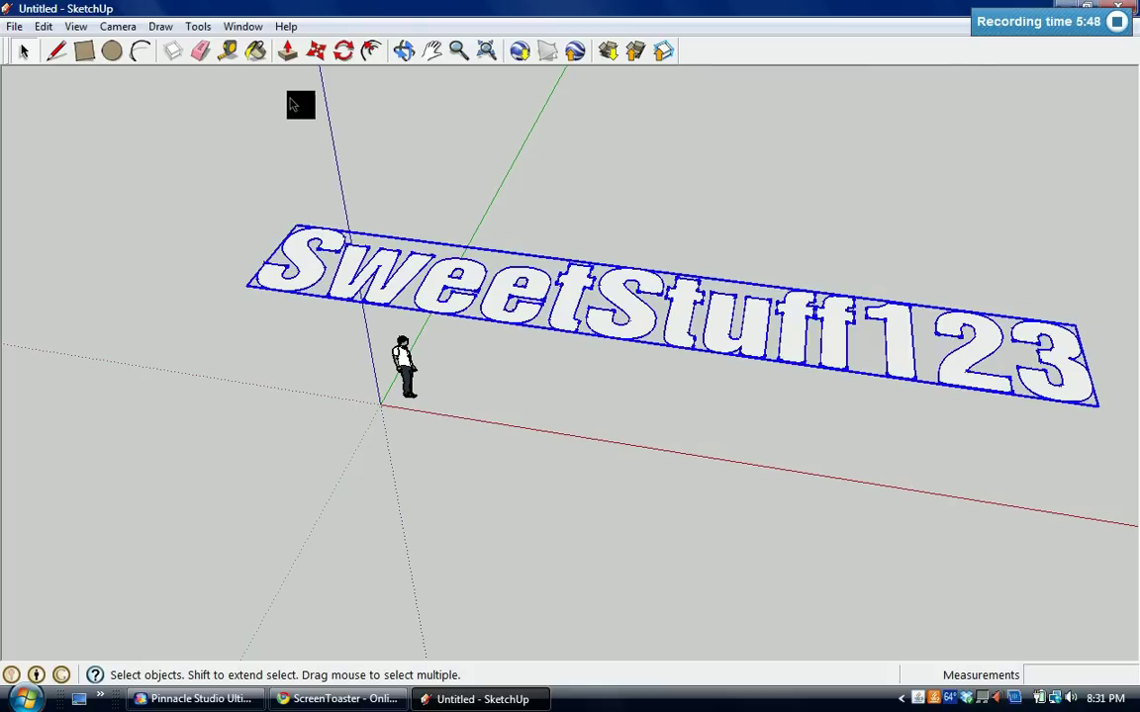
{"action": "double_click", "coordinate": [296, 267]}
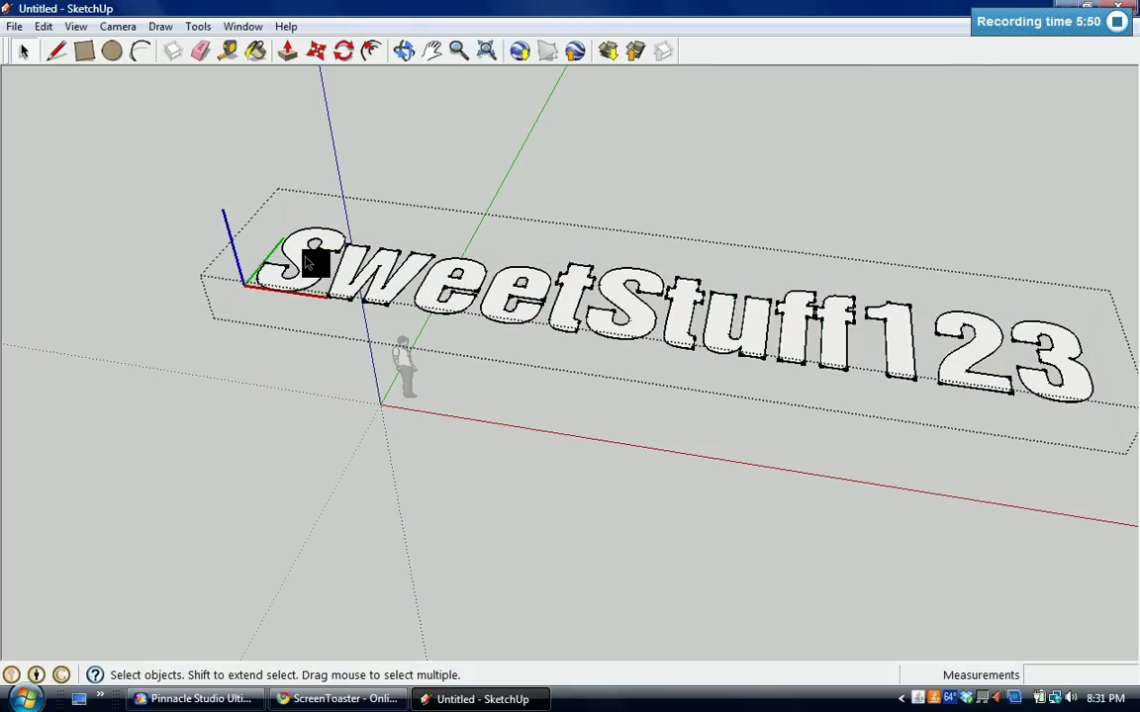
{"action": "left_click", "coordinate": [306, 261]}
Push-pull the S, w, e, e and t letters upward, then orbit to a lower angle
{"action": "left_click", "coordinate": [287, 55]}
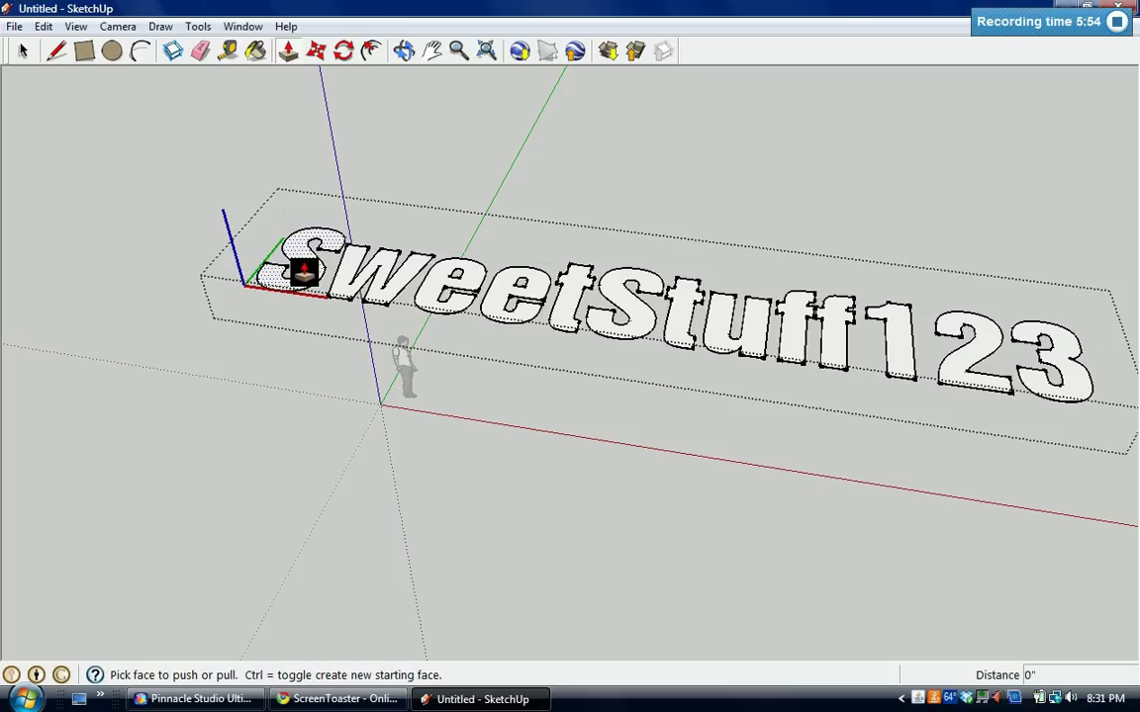
{"action": "left_click_drag", "start_coordinate": [304, 267], "coordinate": [286, 240]}
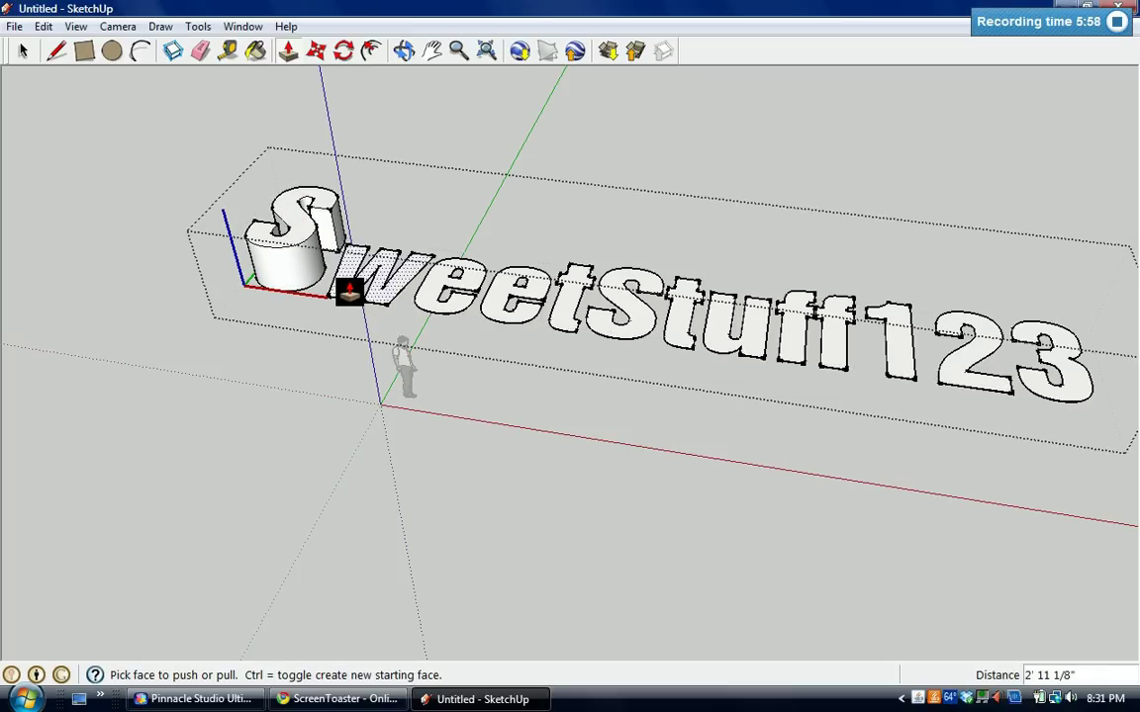
{"action": "left_click_drag", "start_coordinate": [347, 290], "coordinate": [289, 227]}
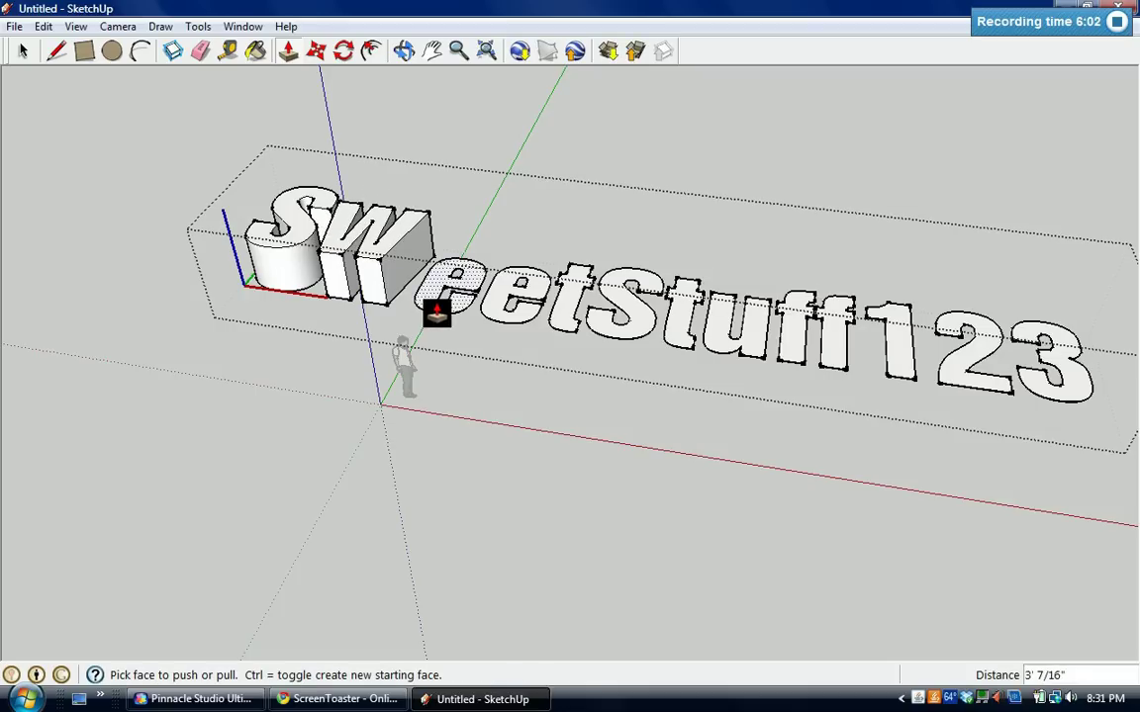
{"action": "left_click_drag", "start_coordinate": [437, 309], "coordinate": [425, 263]}
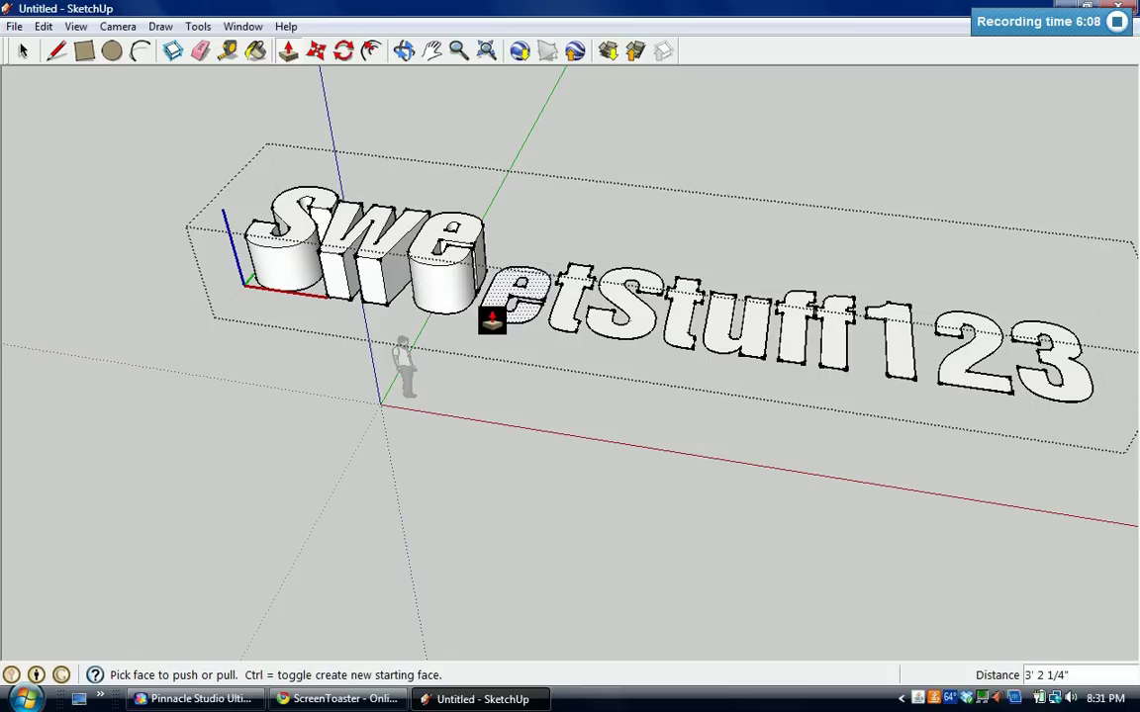
{"action": "left_click_drag", "start_coordinate": [483, 315], "coordinate": [488, 270]}
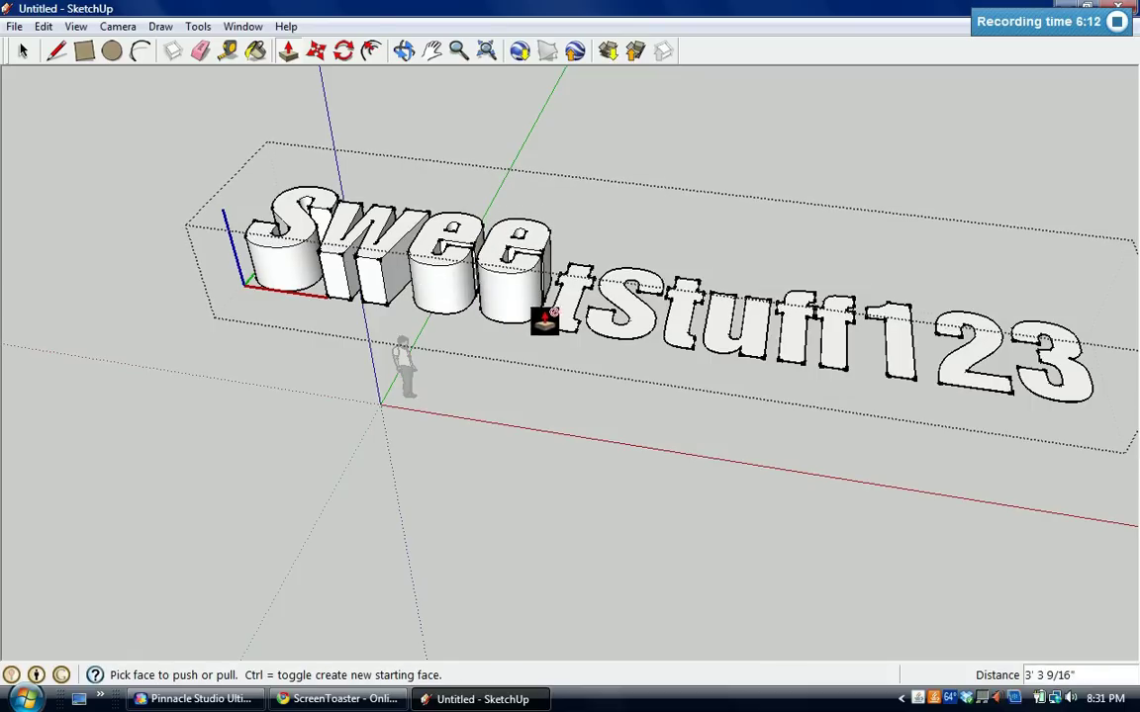
{"action": "left_click_drag", "start_coordinate": [548, 323], "coordinate": [551, 281]}
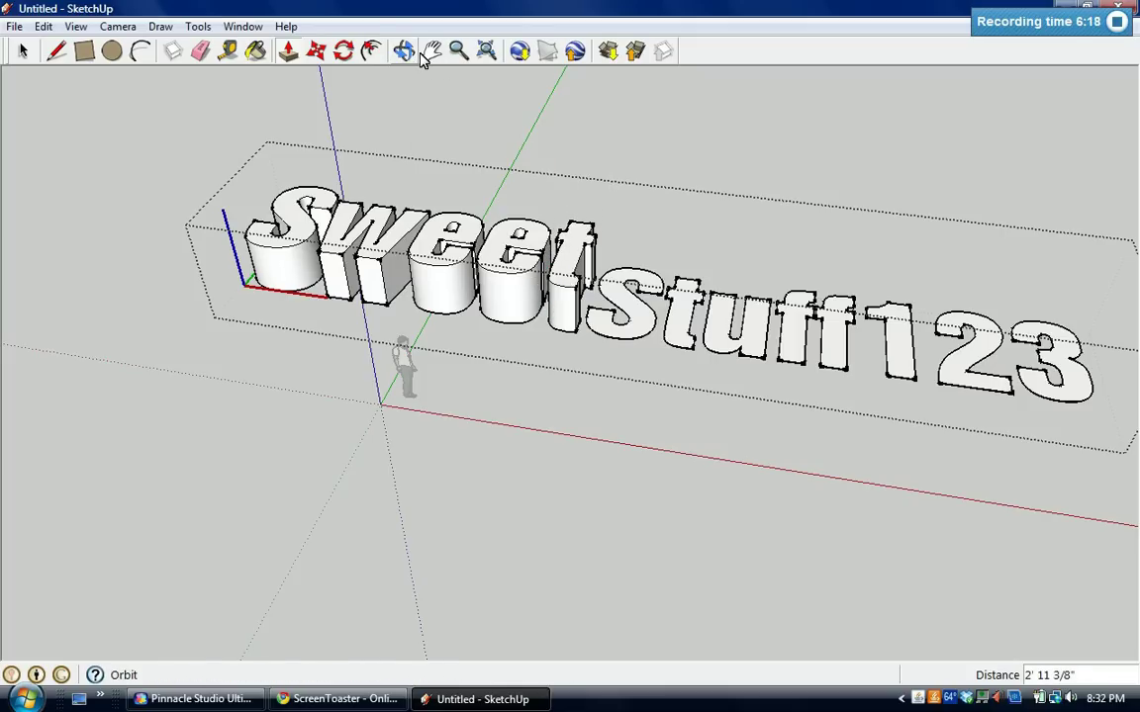
{"action": "left_click_drag", "start_coordinate": [496, 191], "coordinate": [881, 188]}
{"action": "left_click_drag", "start_coordinate": [654, 280], "coordinate": [591, 158]}
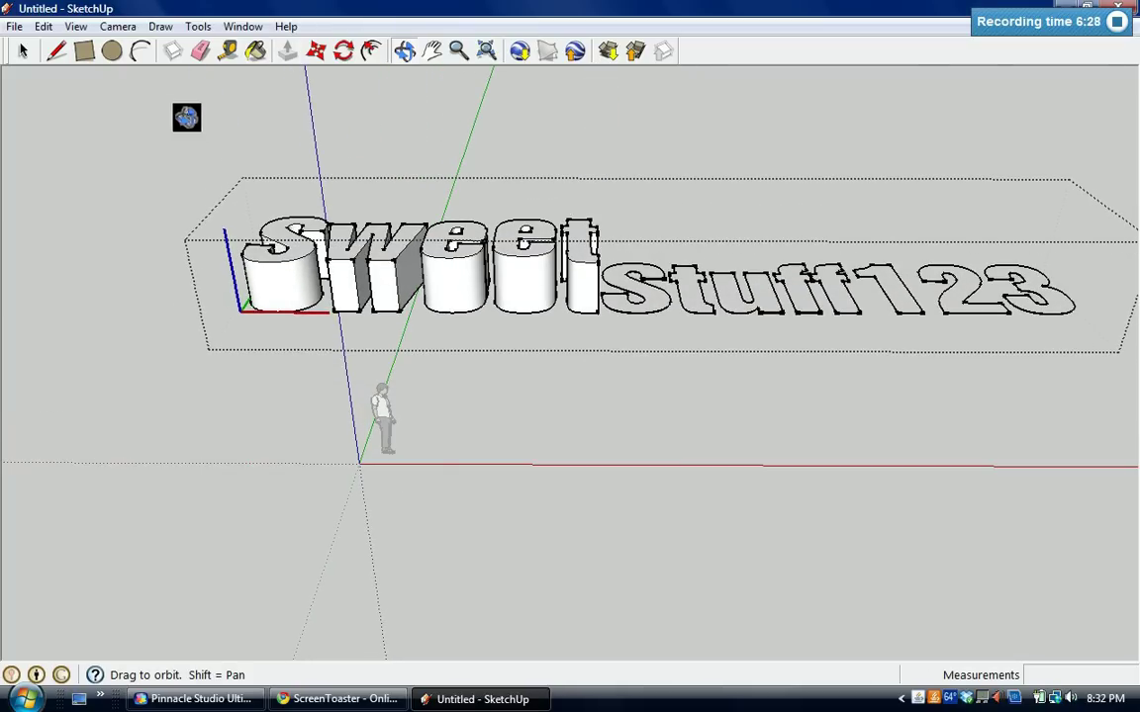
Clear the selection, inspect the S face inside the text group, then select the whole group
{"action": "left_click", "coordinate": [24, 50]}
{"action": "left_click", "coordinate": [102, 163]}
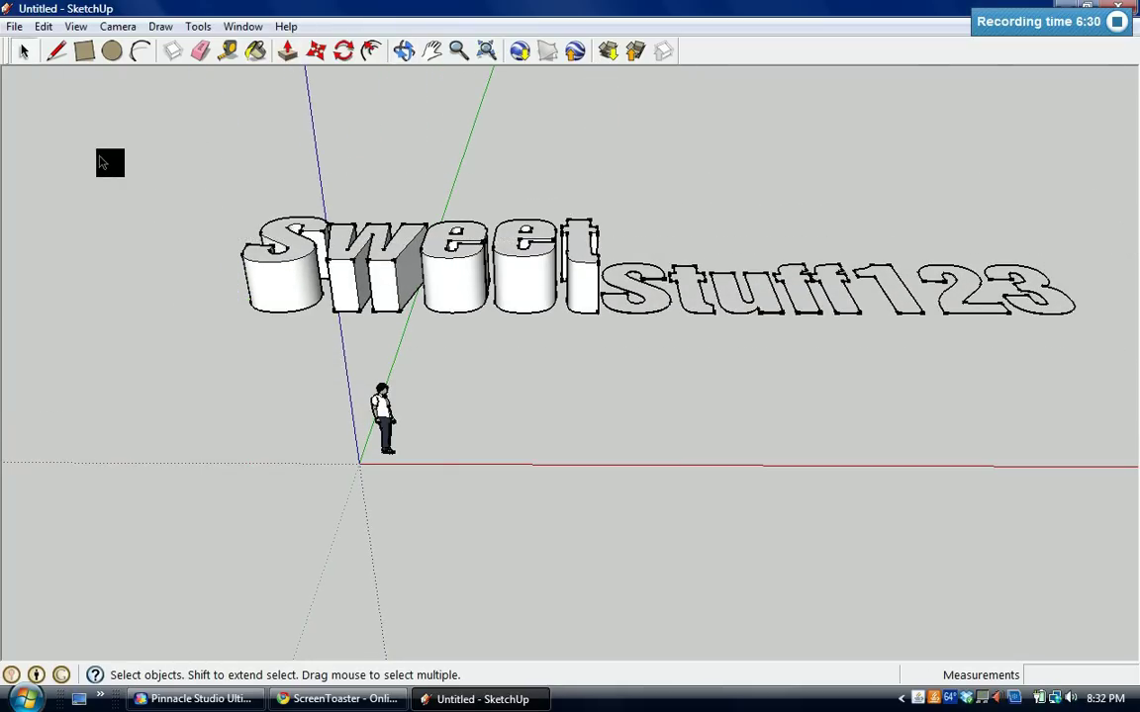
{"action": "double_click", "coordinate": [284, 269]}
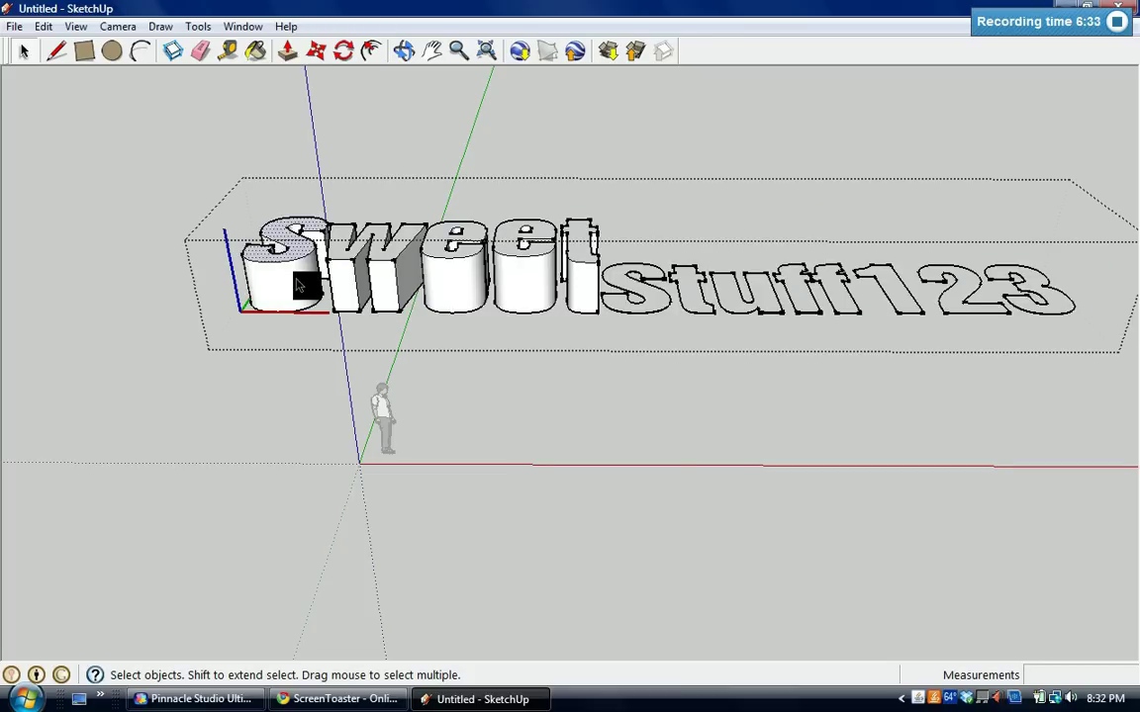
{"action": "left_click", "coordinate": [296, 285]}
{"action": "left_click", "coordinate": [237, 158]}
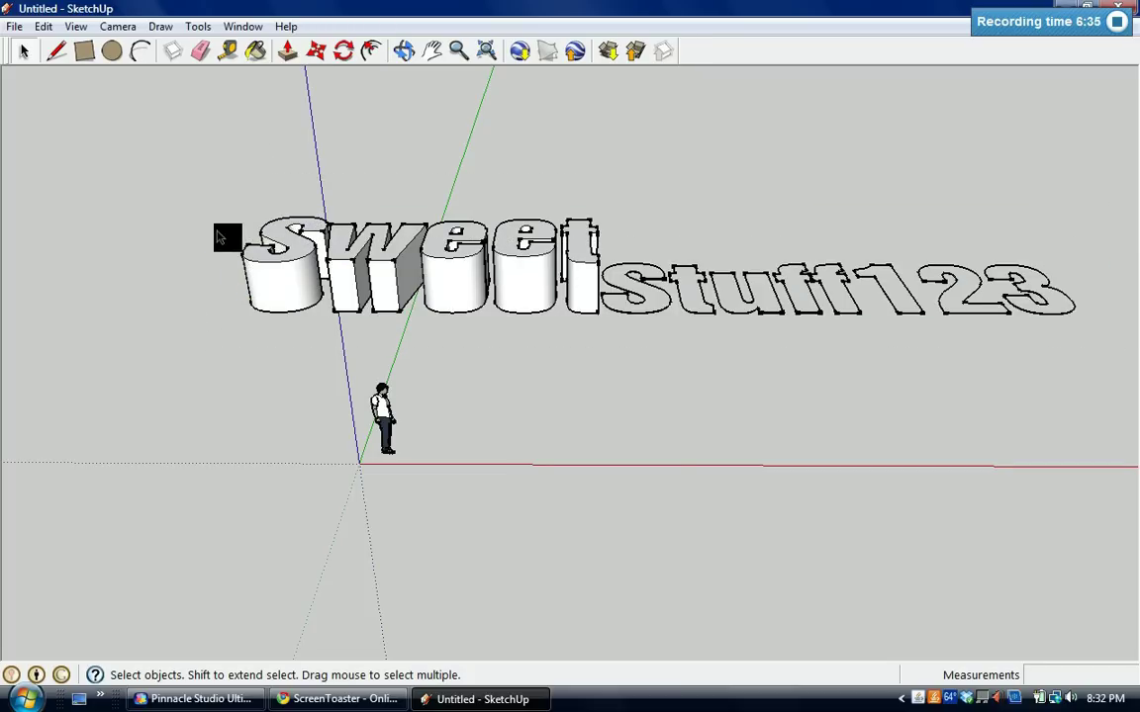
{"action": "left_click", "coordinate": [284, 265]}
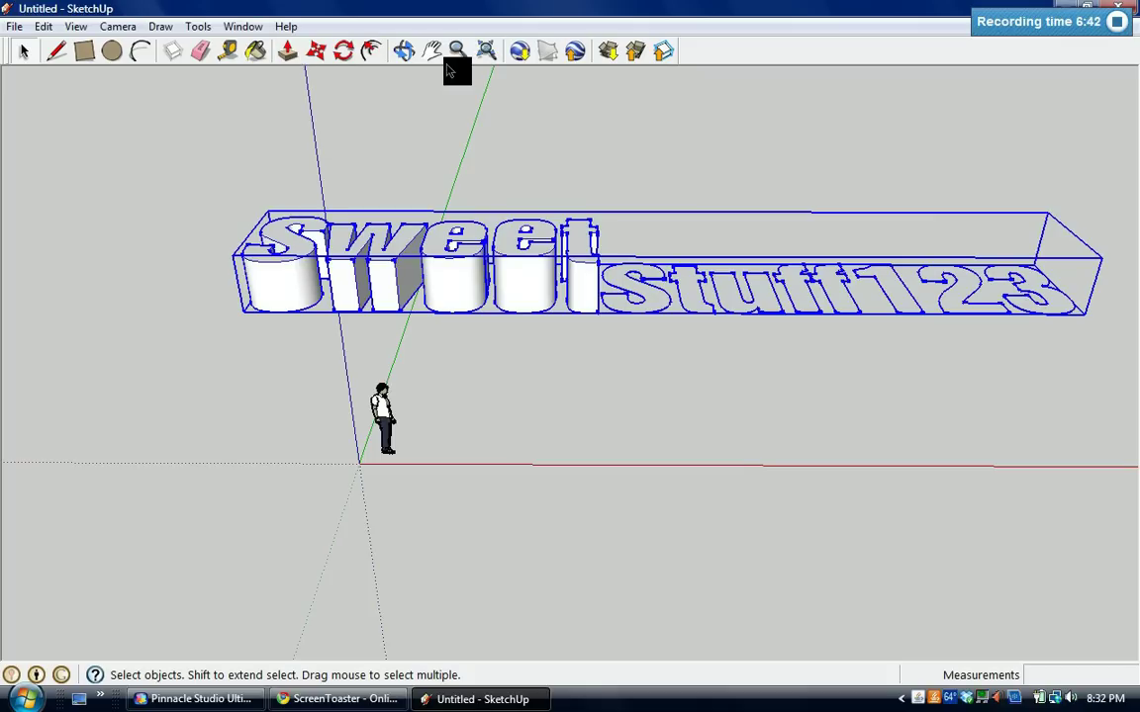
Paint the SweetStuff123 text with the DeepPink colour from the Materials panel
{"action": "left_click", "coordinate": [229, 26]}
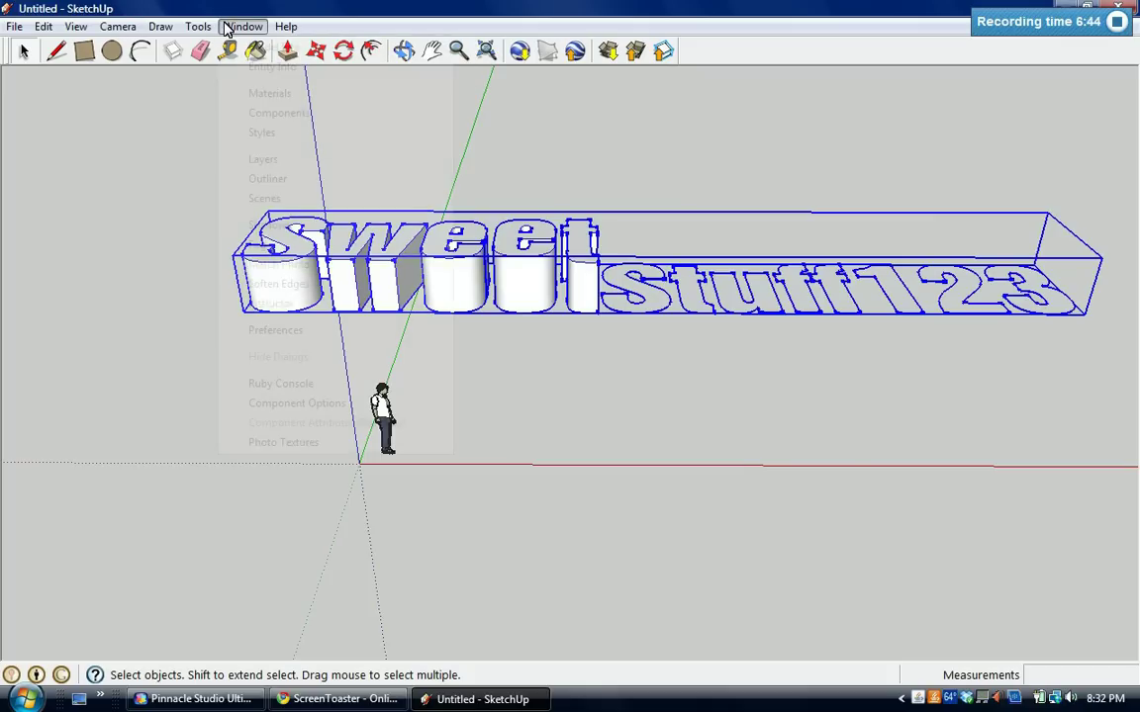
{"action": "left_click", "coordinate": [273, 96]}
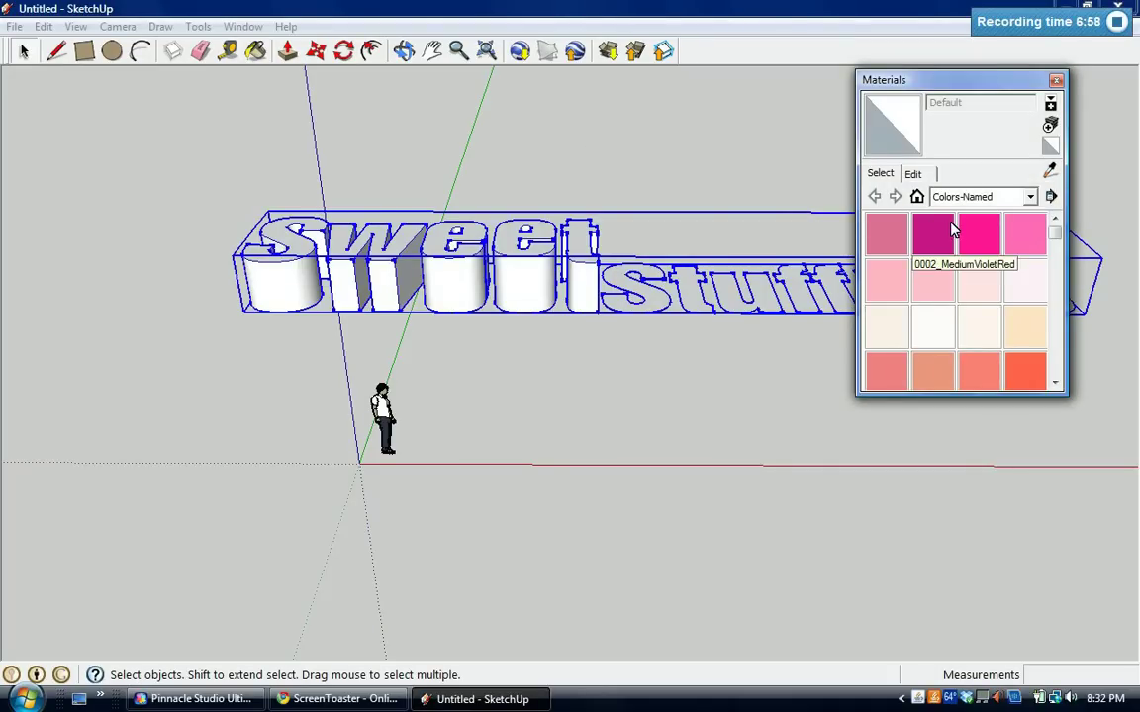
{"action": "left_click", "coordinate": [980, 244]}
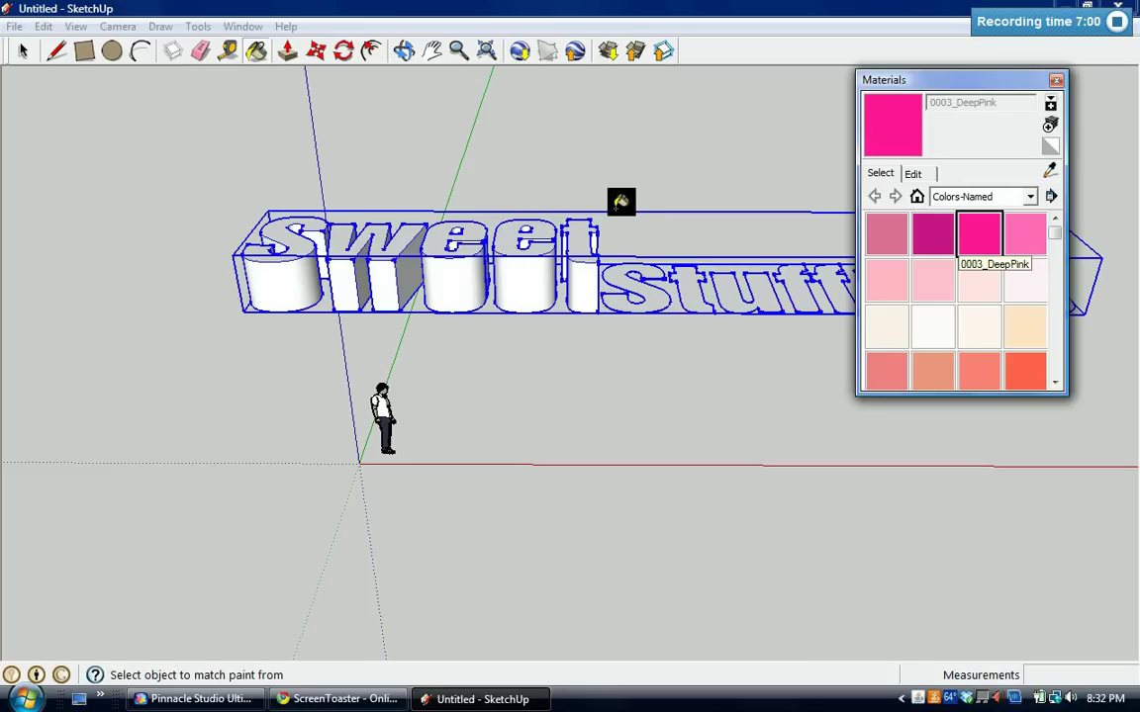
{"action": "left_click", "coordinate": [413, 227]}
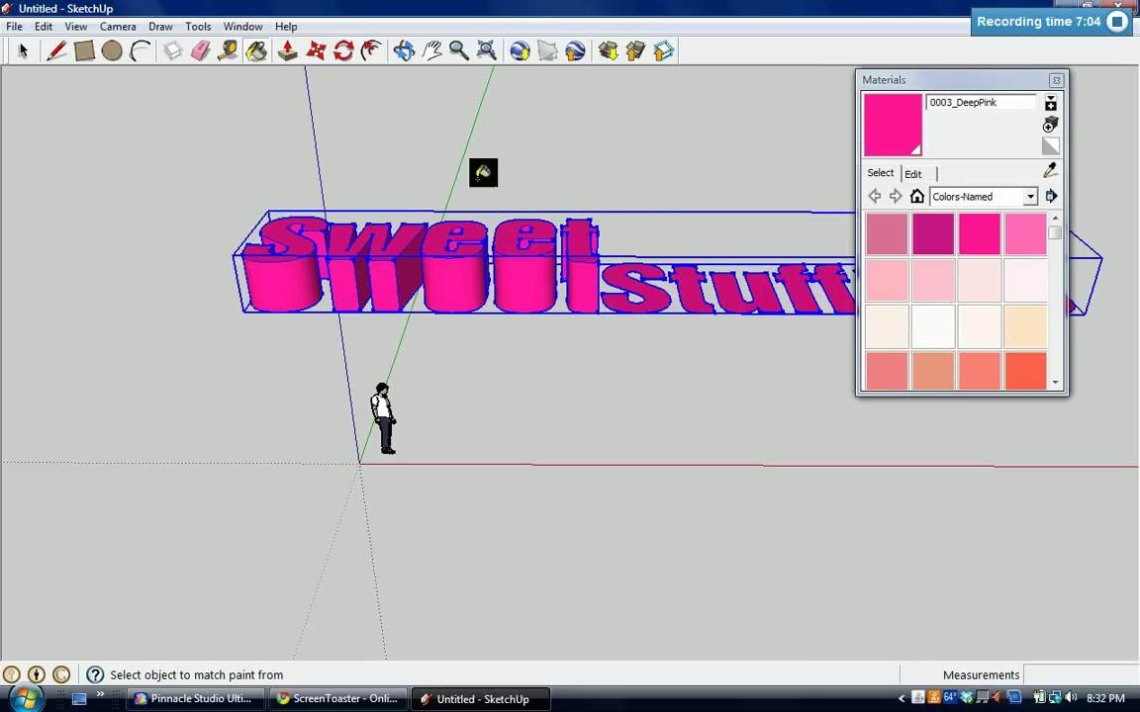
{"action": "left_click", "coordinate": [1055, 83]}
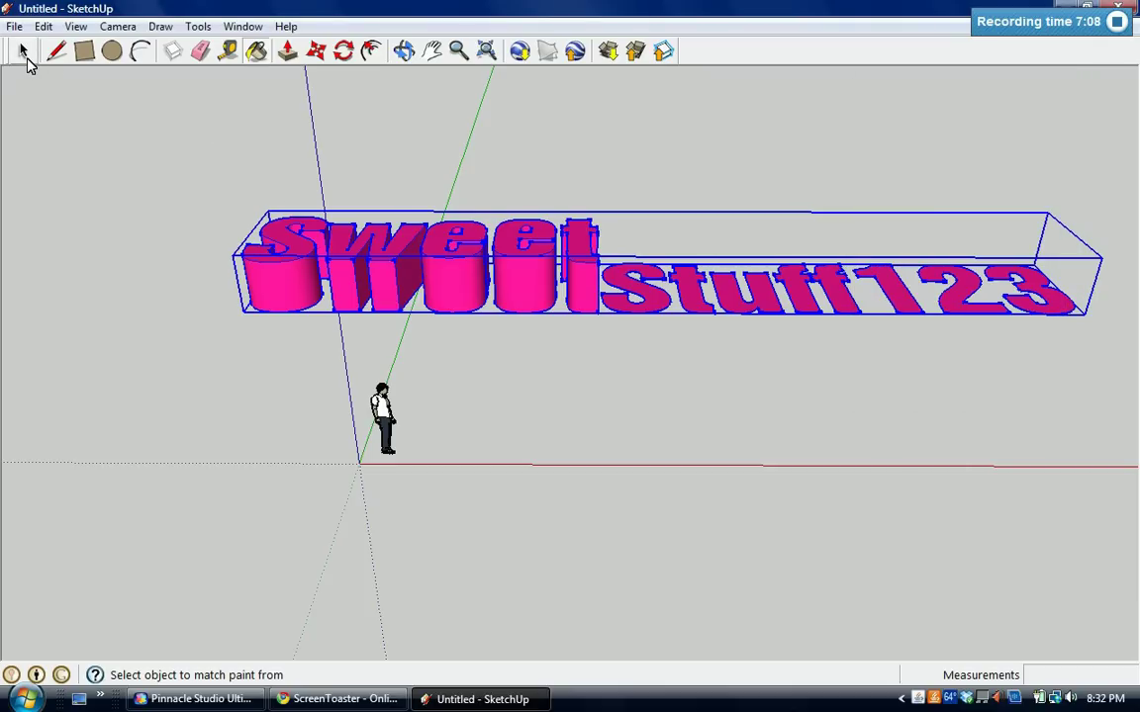
Open the text group to check the pink S letter, then exit the group
{"action": "left_click", "coordinate": [24, 52]}
{"action": "double_click", "coordinate": [293, 255]}
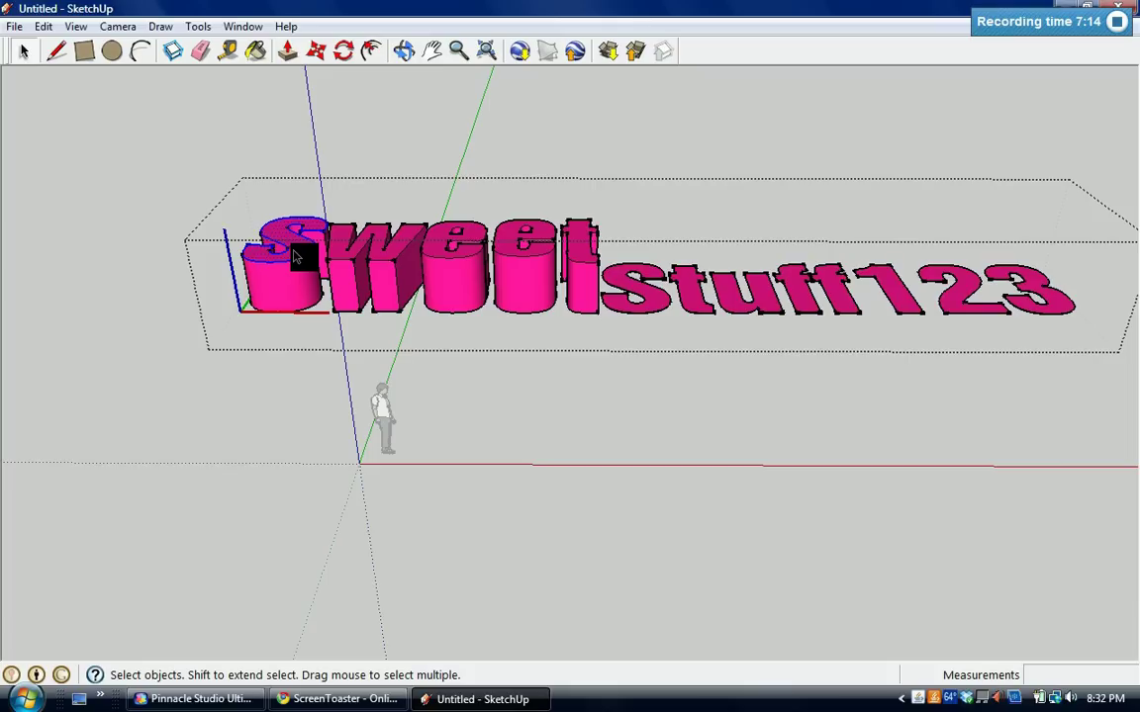
{"action": "left_click", "coordinate": [300, 277]}
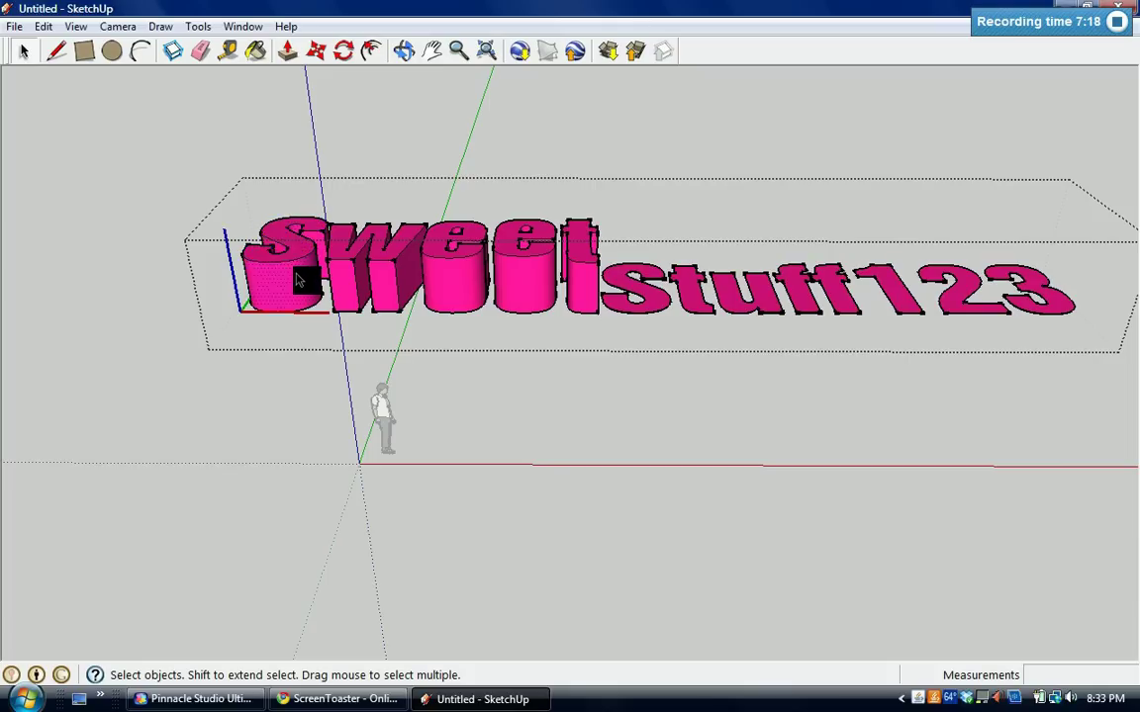
{"action": "left_click", "coordinate": [287, 180]}
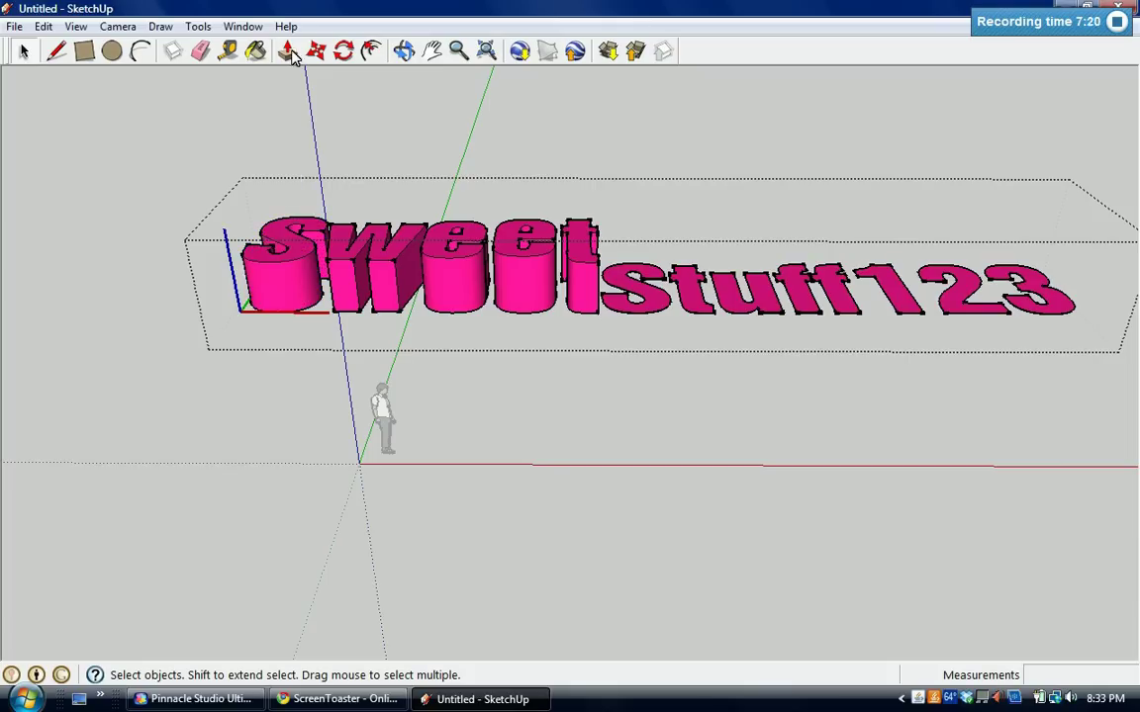
{"action": "left_click", "coordinate": [145, 89]}
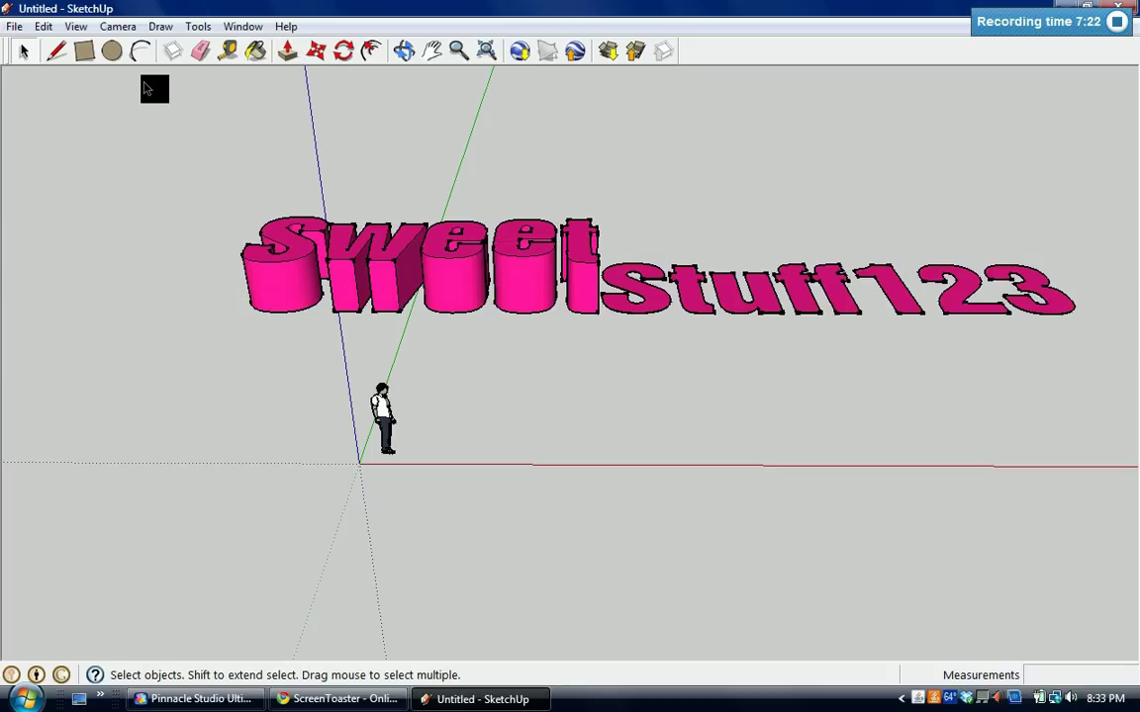
Add Scene 1 and Scene 2, orbiting the text to a new angle after each
{"action": "left_click", "coordinate": [79, 29]}
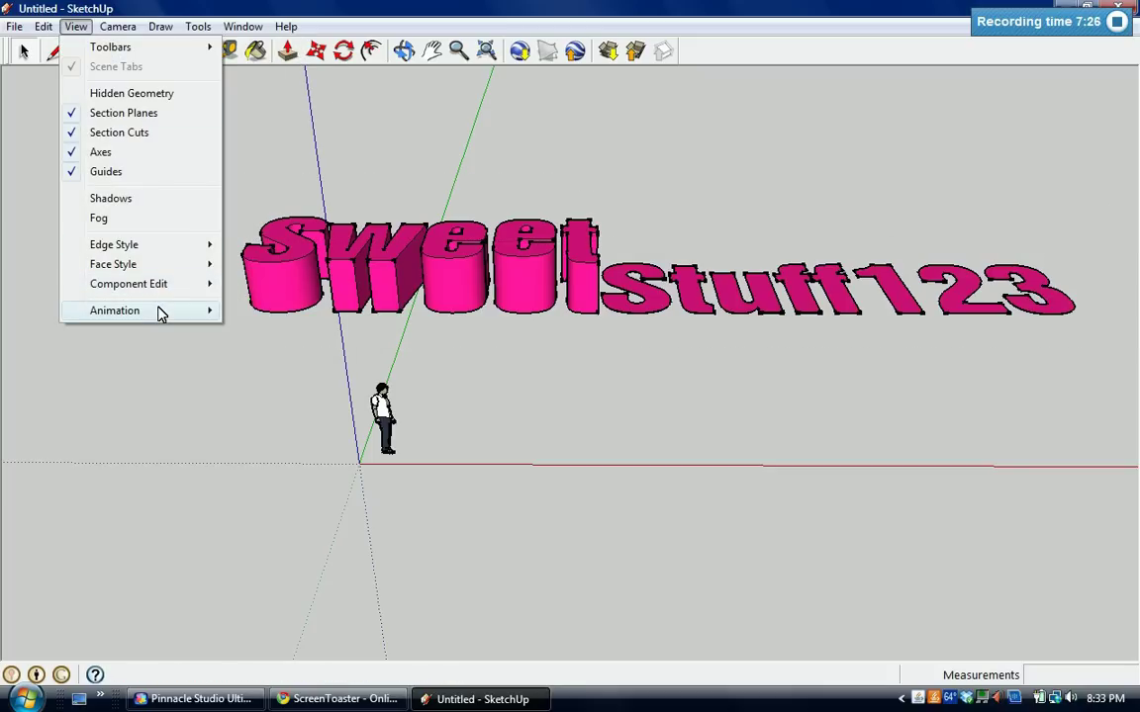
{"action": "mouse_move", "coordinate": [161, 313]}
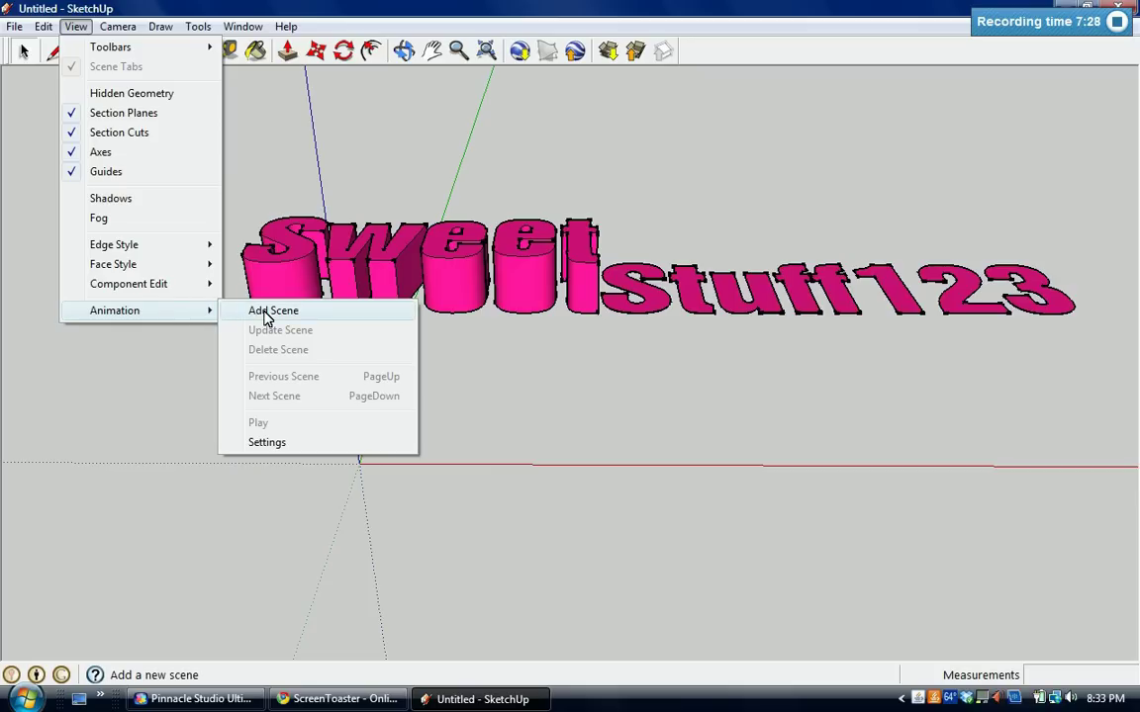
{"action": "left_click", "coordinate": [265, 313]}
{"action": "left_click", "coordinate": [406, 53]}
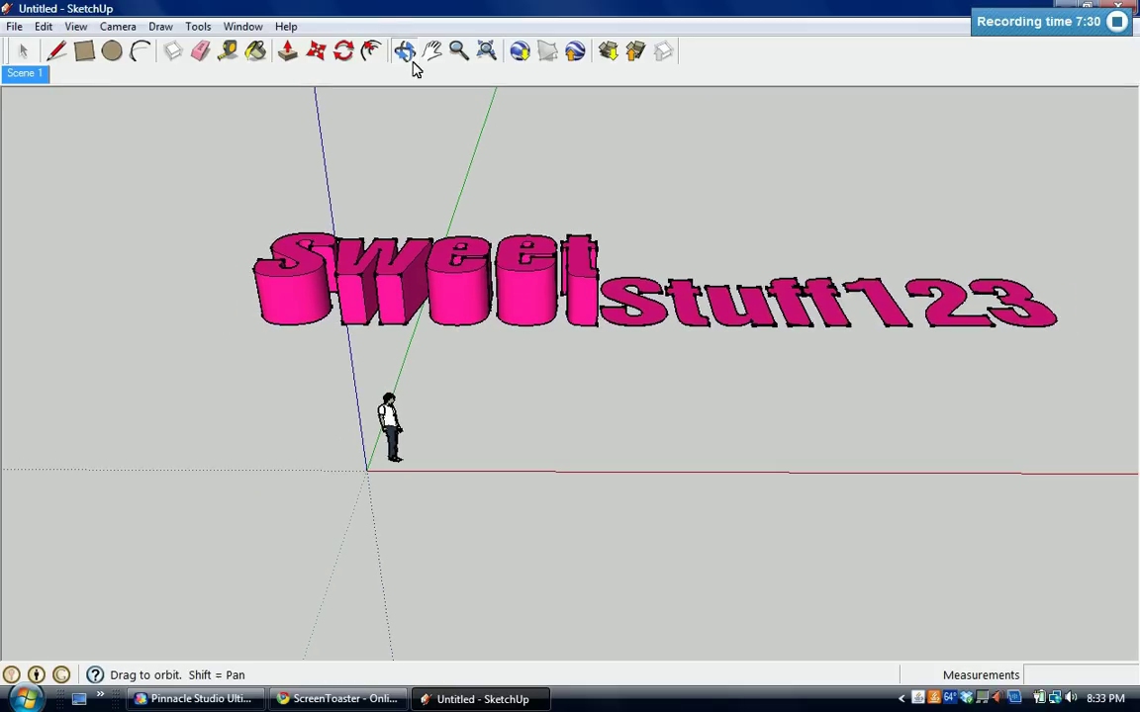
{"action": "left_click_drag", "start_coordinate": [654, 169], "coordinate": [533, 378]}
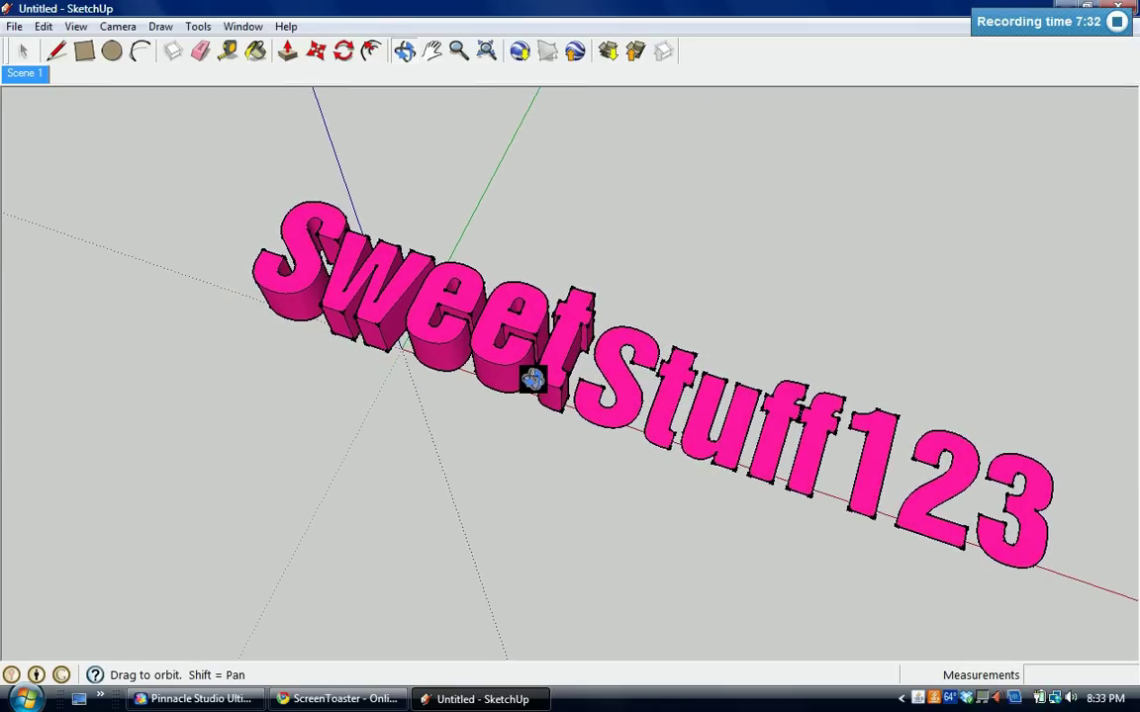
{"action": "left_click", "coordinate": [77, 27]}
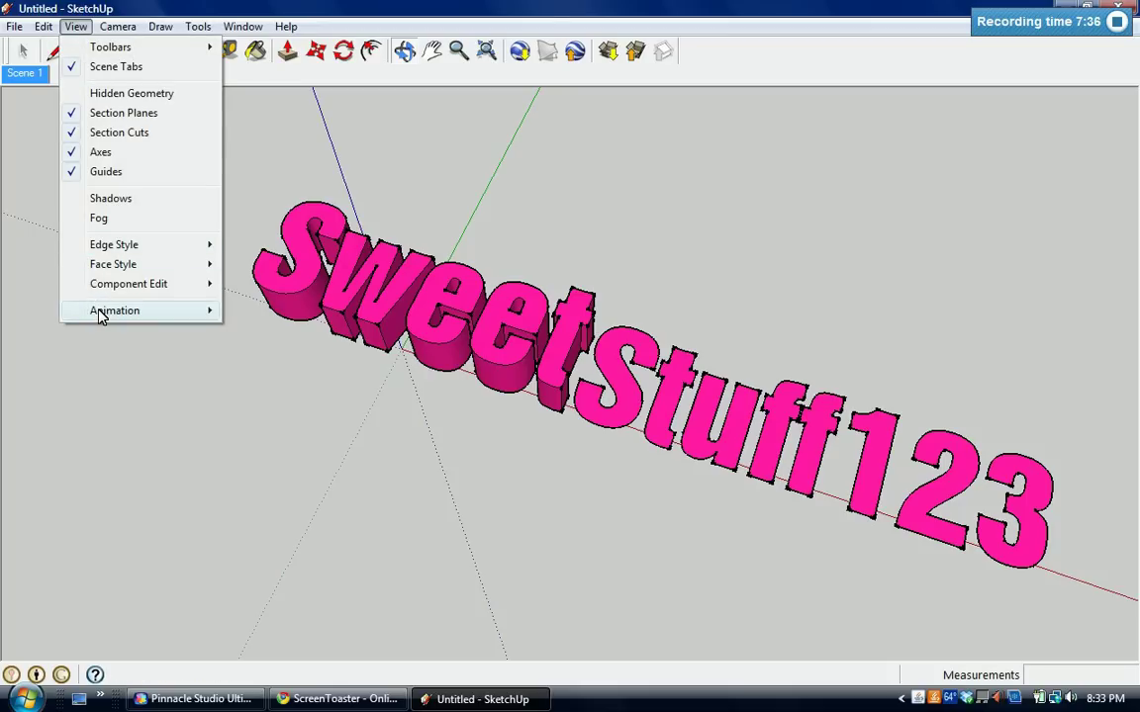
{"action": "mouse_move", "coordinate": [157, 316]}
{"action": "left_click", "coordinate": [253, 312]}
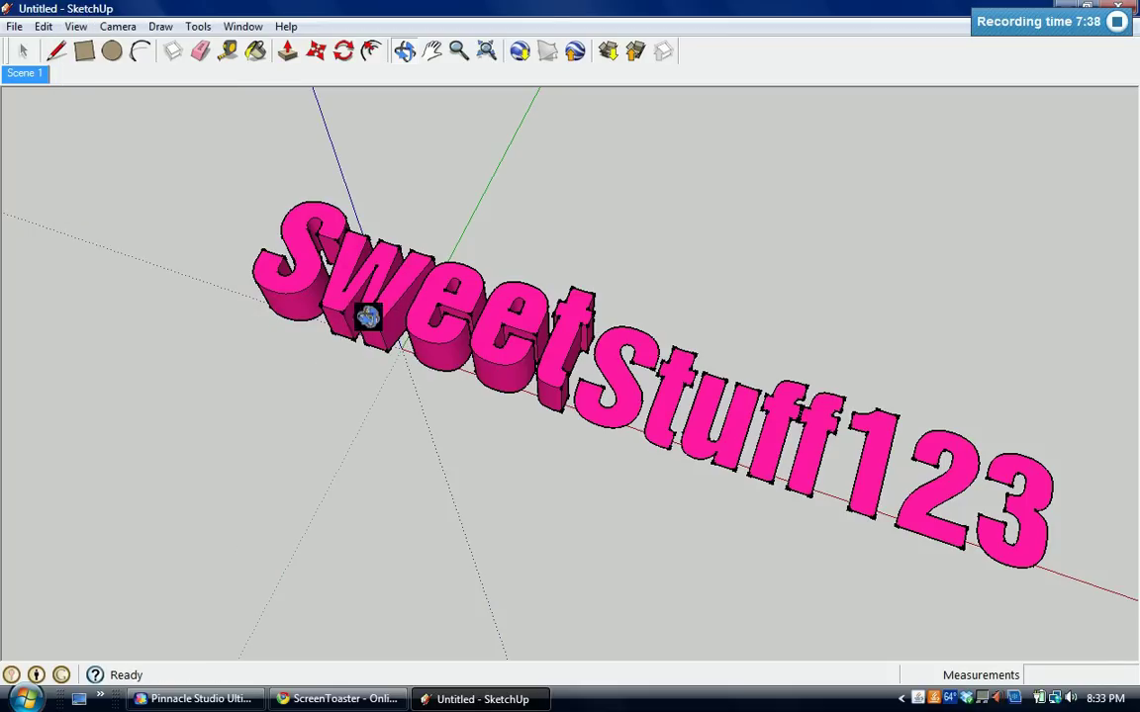
{"action": "left_click_drag", "start_coordinate": [582, 276], "coordinate": [414, 324]}
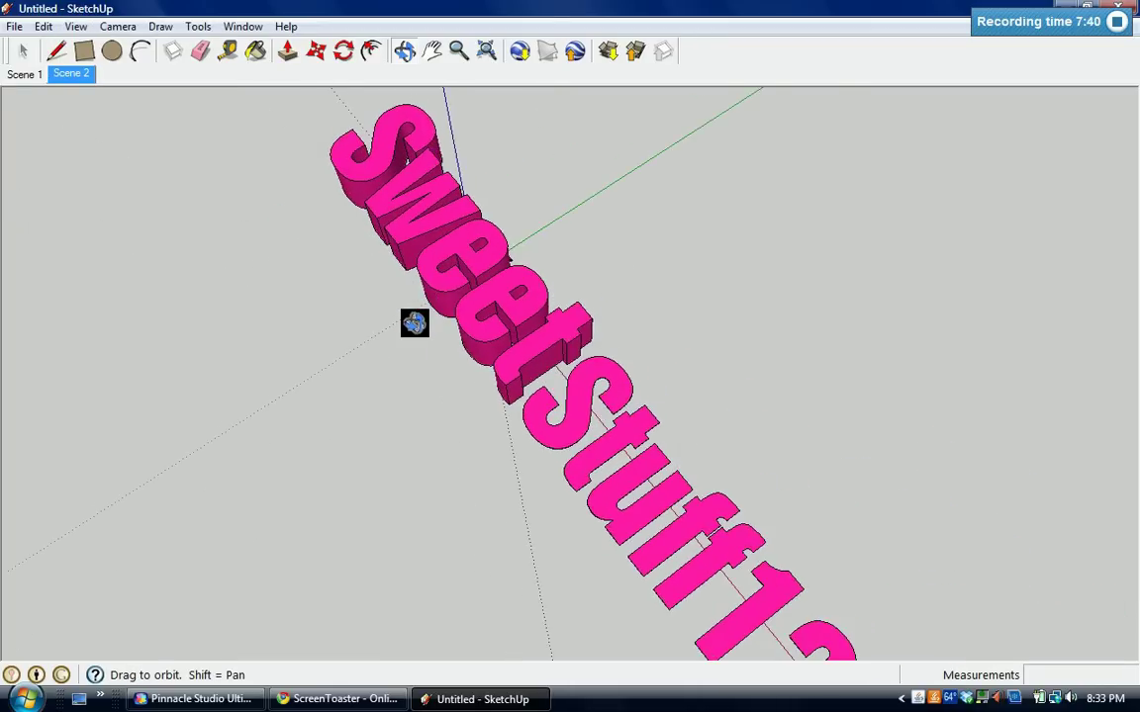
Add Scene 3 and Scene 4, orbiting to an upright view and then a diagonal one
{"action": "left_click", "coordinate": [76, 26]}
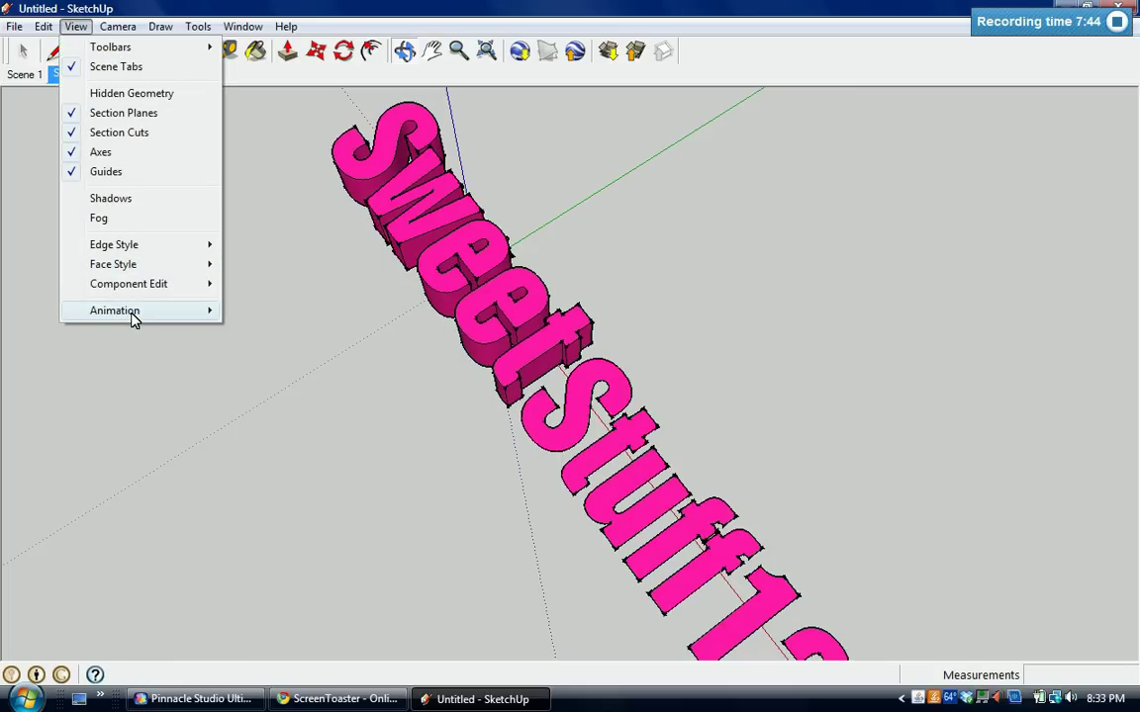
{"action": "mouse_move", "coordinate": [134, 315]}
{"action": "left_click", "coordinate": [273, 312]}
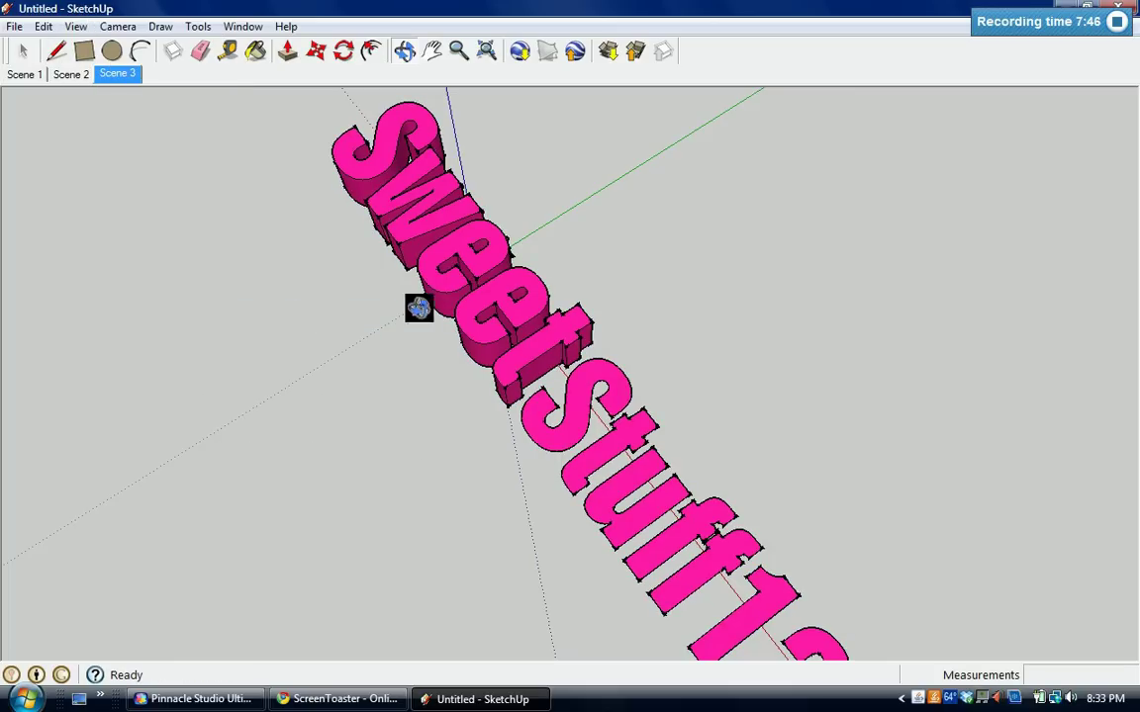
{"action": "left_click_drag", "start_coordinate": [575, 323], "coordinate": [269, 226]}
{"action": "left_click", "coordinate": [77, 25]}
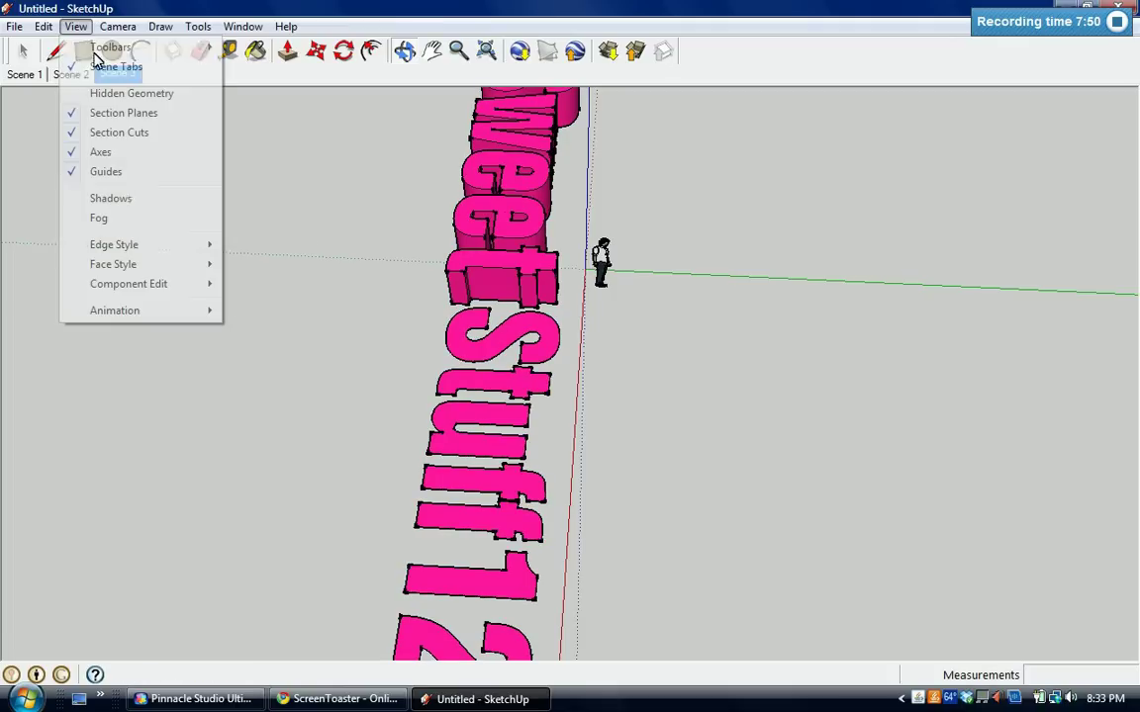
{"action": "mouse_move", "coordinate": [138, 313]}
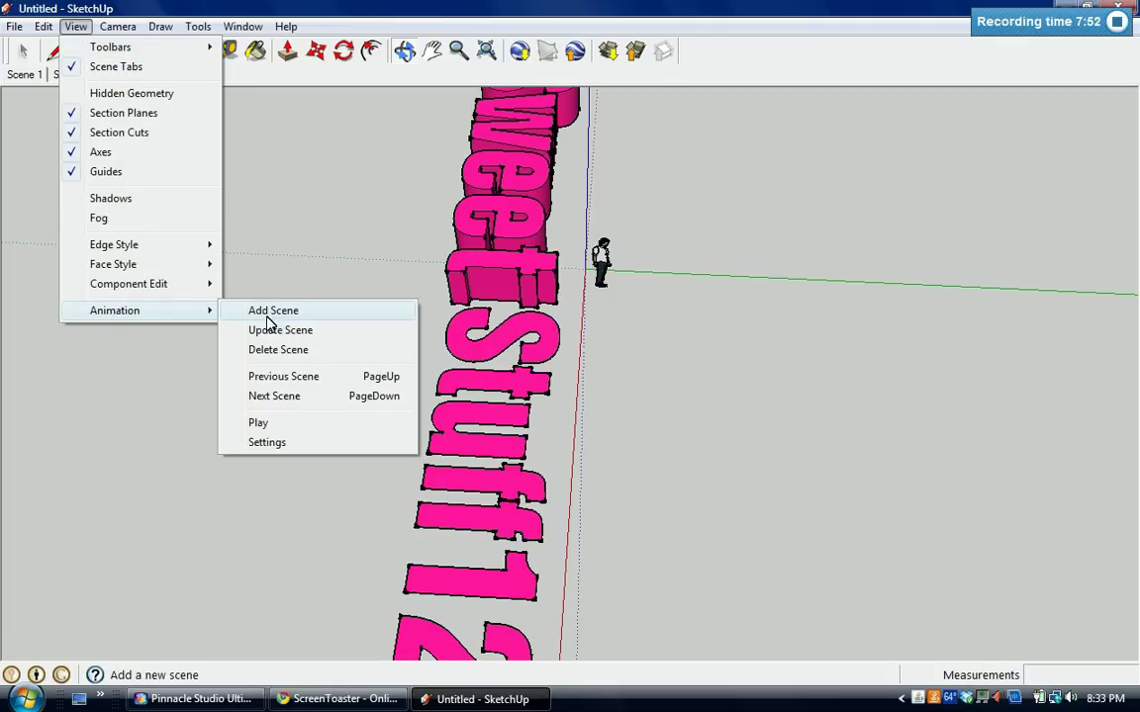
{"action": "left_click", "coordinate": [273, 315]}
{"action": "left_click_drag", "start_coordinate": [578, 339], "coordinate": [339, 191]}
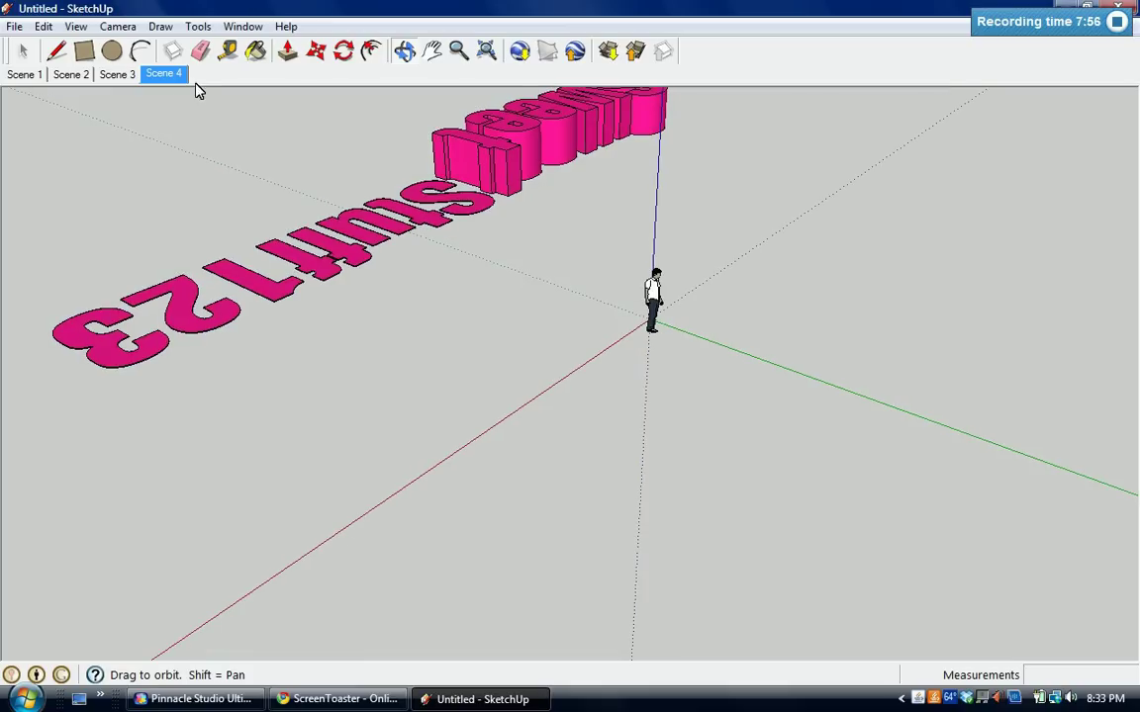
Save Scene 5 and Scene 6 from further orbited views of the text
{"action": "left_click", "coordinate": [76, 27]}
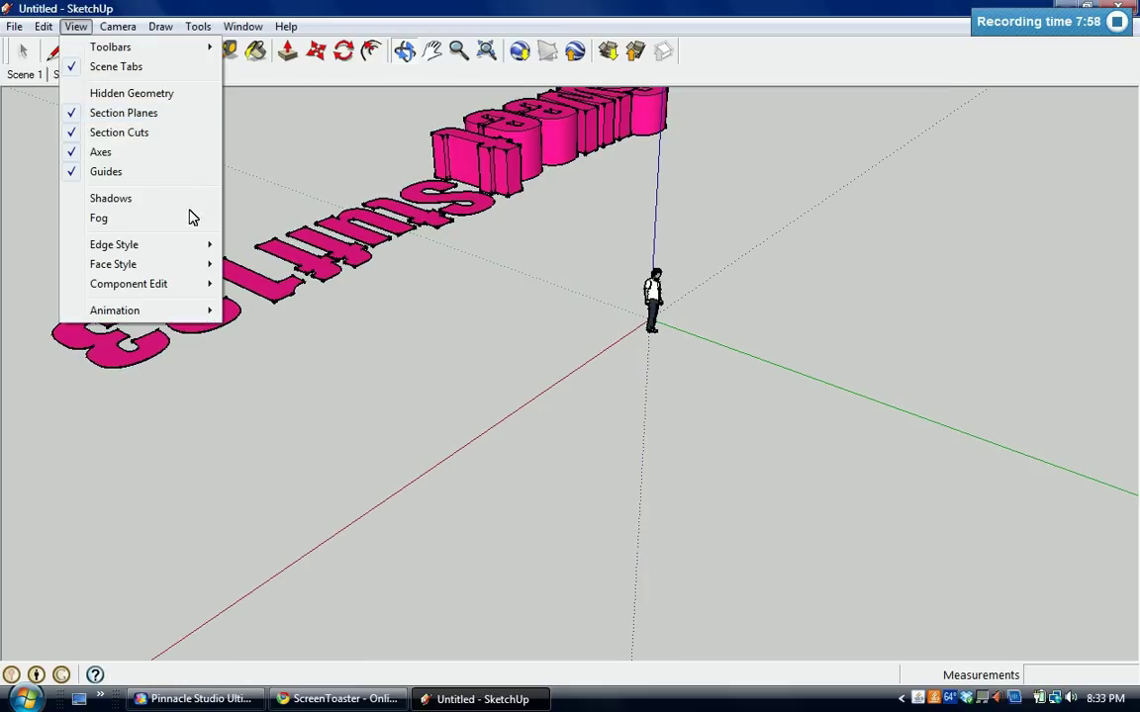
{"action": "mouse_move", "coordinate": [171, 311]}
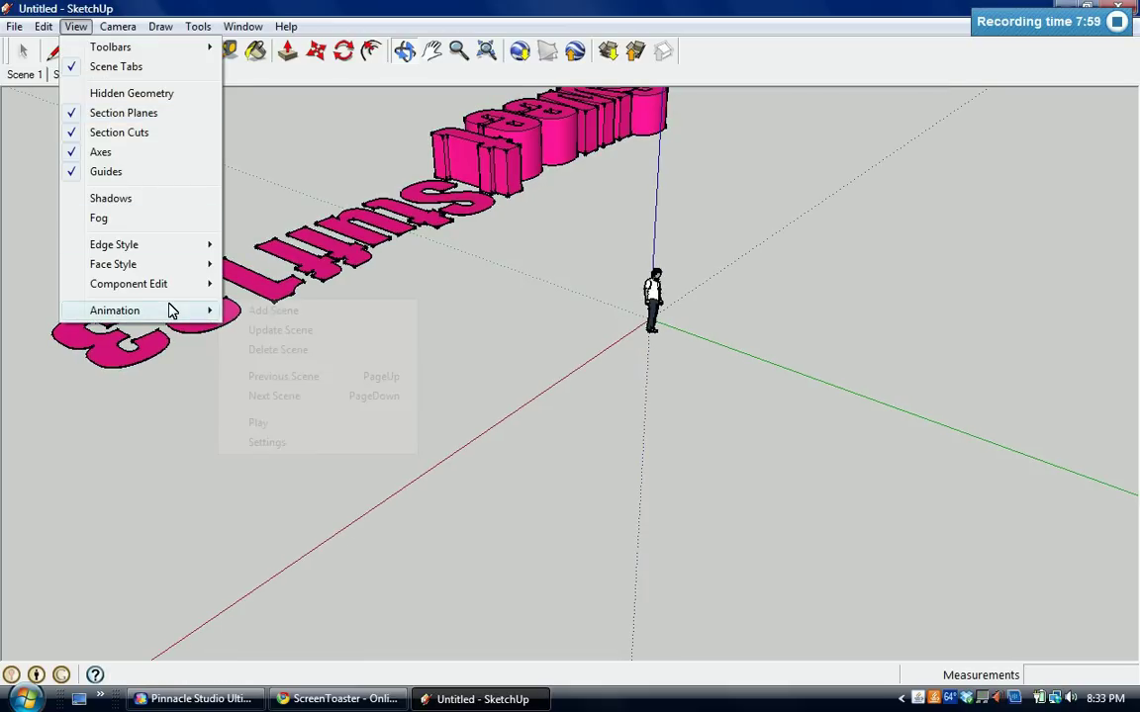
{"action": "left_click", "coordinate": [267, 311]}
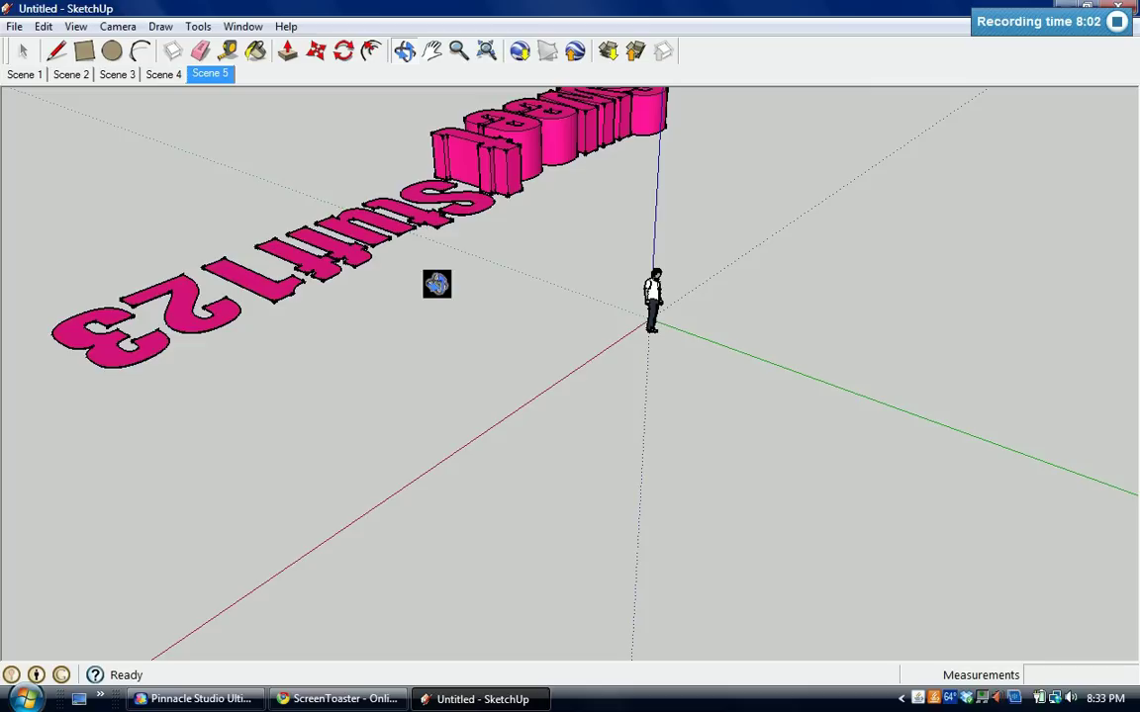
{"action": "left_click_drag", "start_coordinate": [363, 228], "coordinate": [267, 191]}
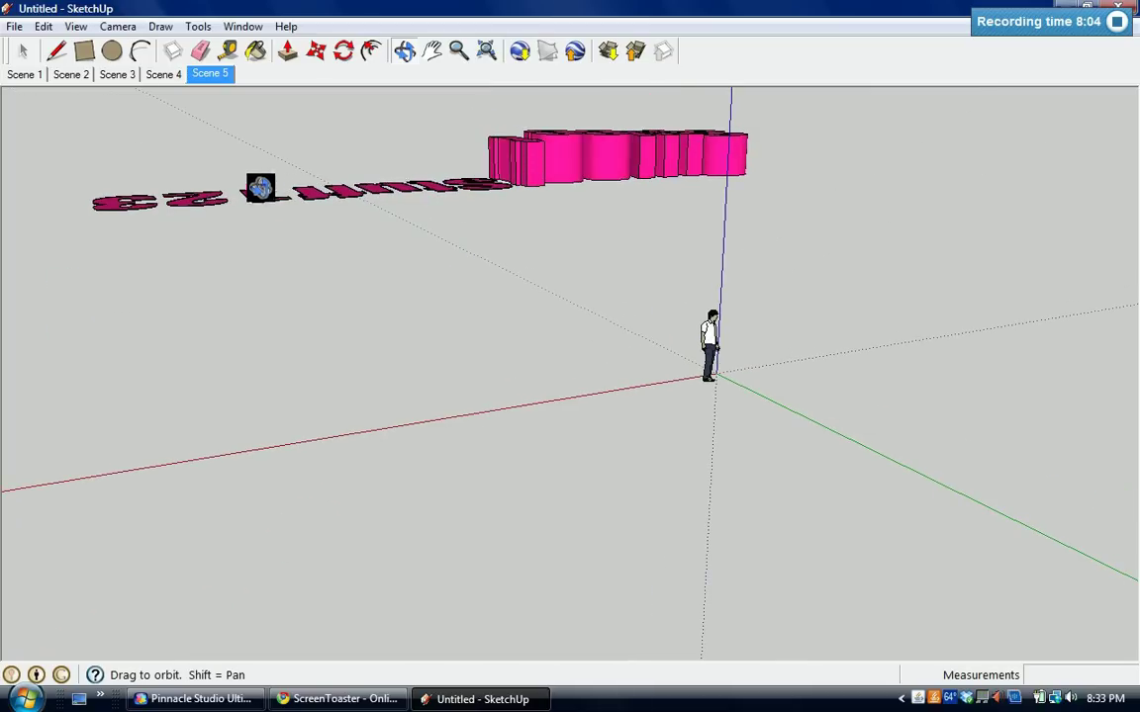
{"action": "left_click", "coordinate": [78, 28]}
{"action": "left_click", "coordinate": [77, 28]}
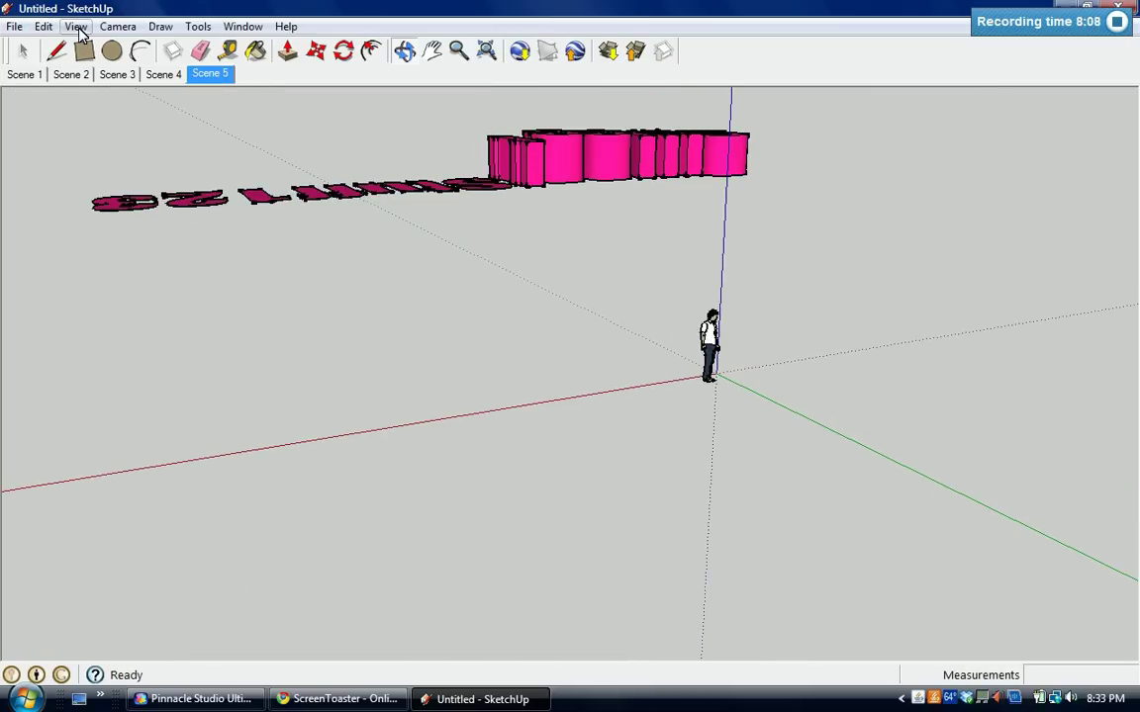
{"action": "left_click", "coordinate": [78, 28]}
{"action": "mouse_move", "coordinate": [117, 313]}
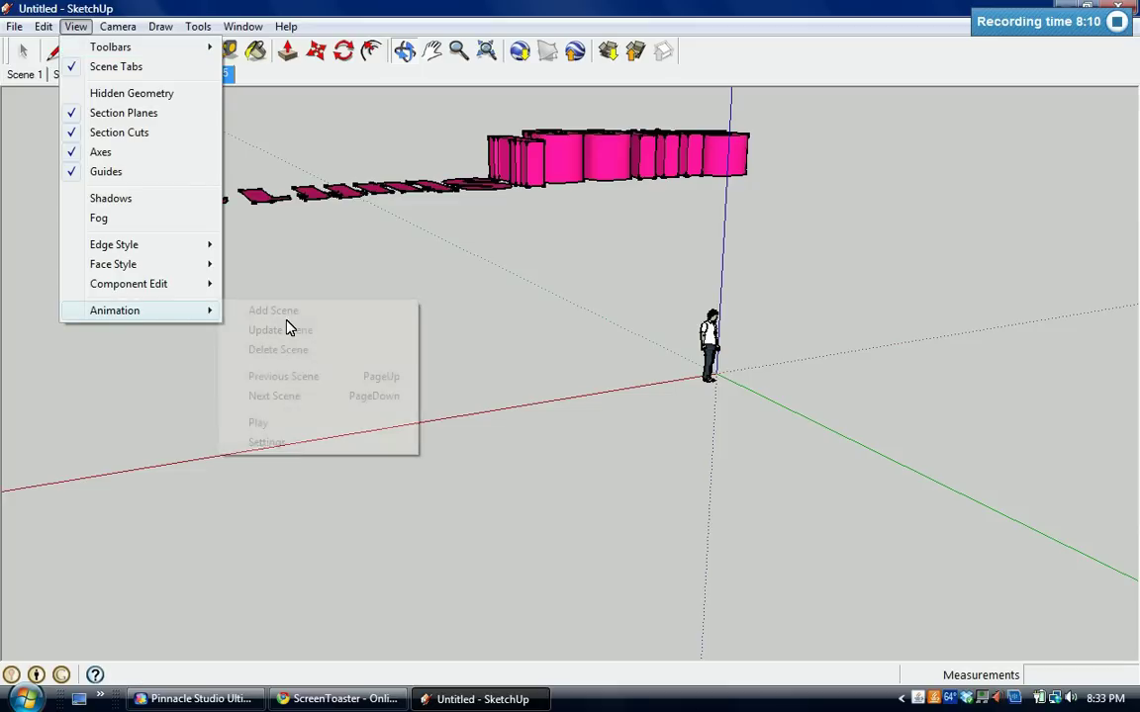
{"action": "left_click", "coordinate": [289, 315]}
{"action": "left_click_drag", "start_coordinate": [293, 323], "coordinate": [413, 111]}
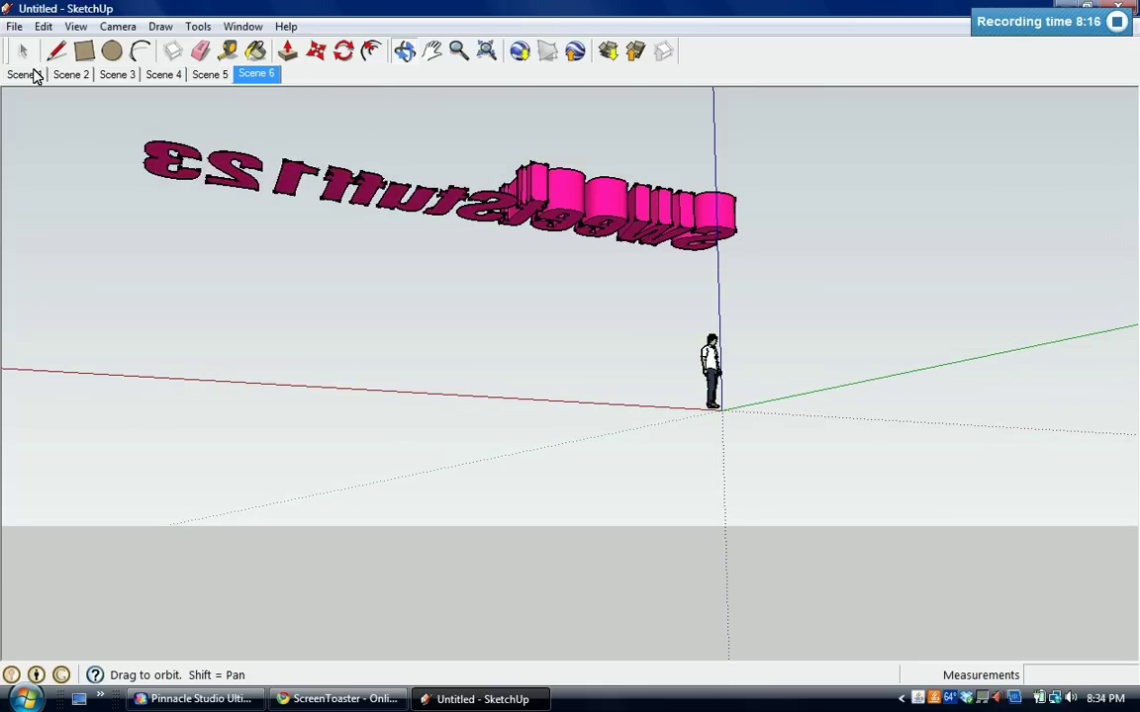
Play the scene animation through the saved views of the pink text
{"action": "key", "text": "Down"}
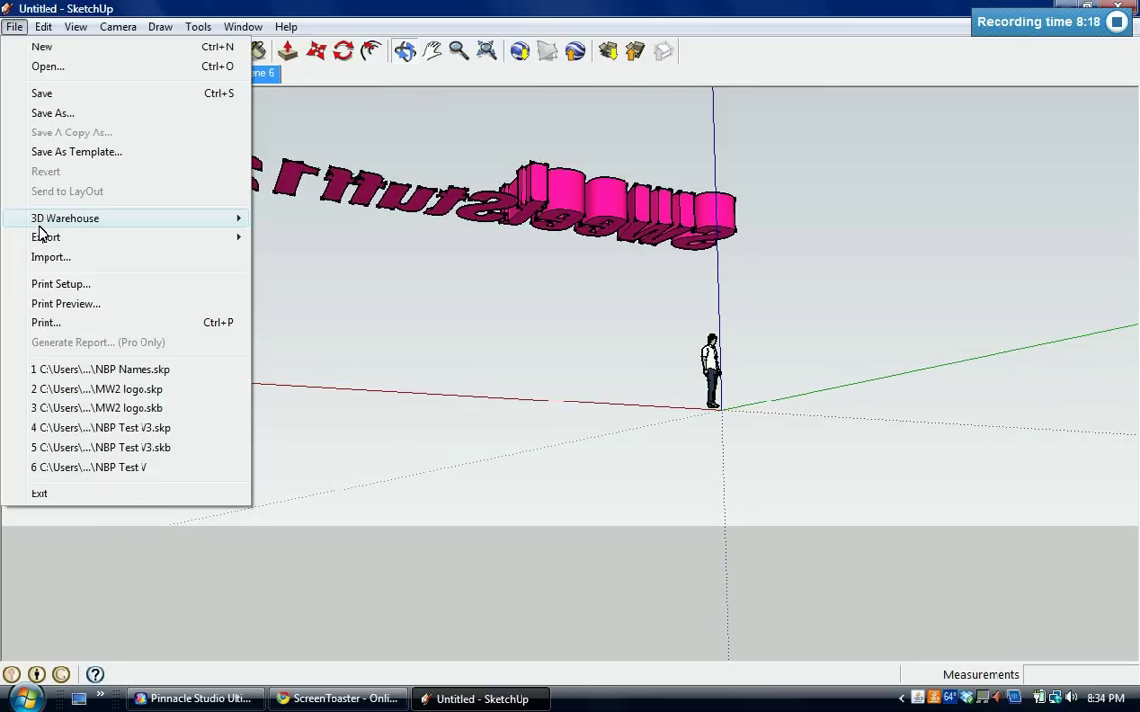
{"action": "key", "text": "Escape"}
{"action": "left_click", "coordinate": [104, 27]}
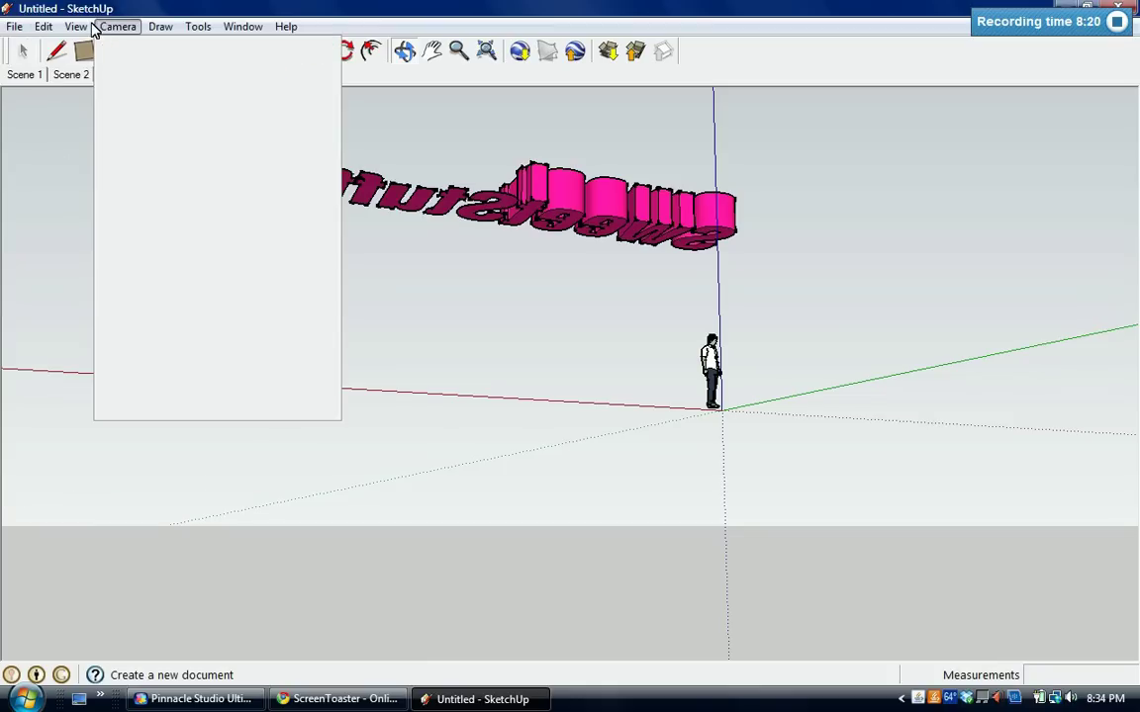
{"action": "mouse_move", "coordinate": [76, 26]}
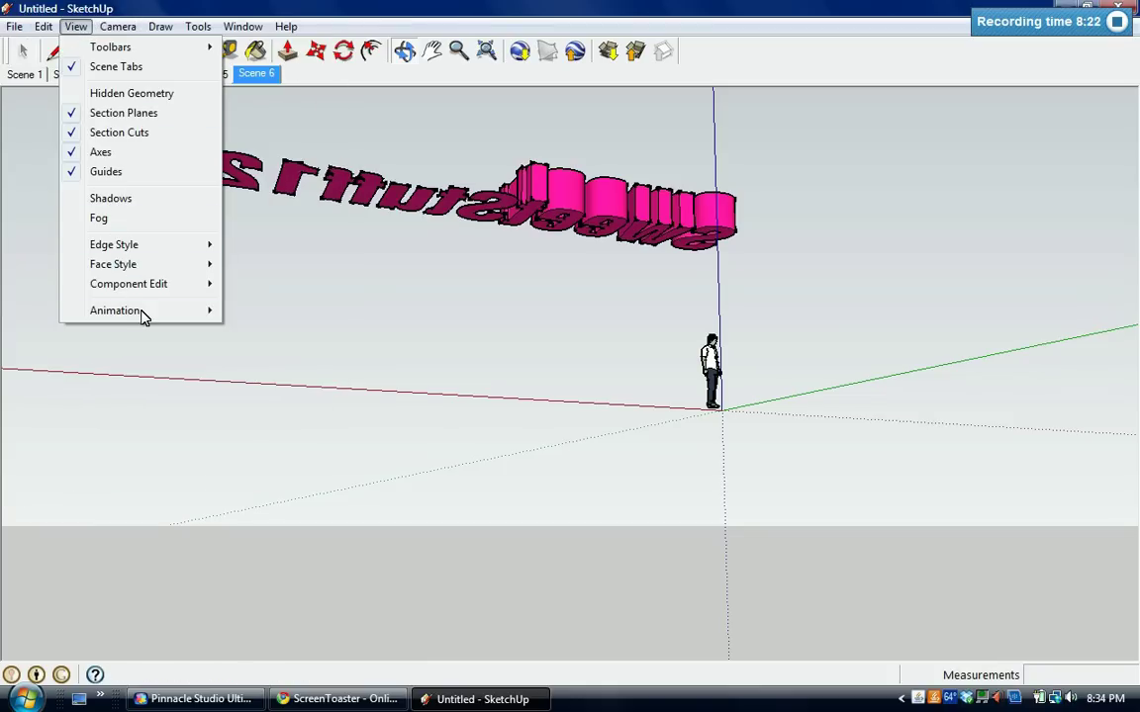
{"action": "mouse_move", "coordinate": [142, 314]}
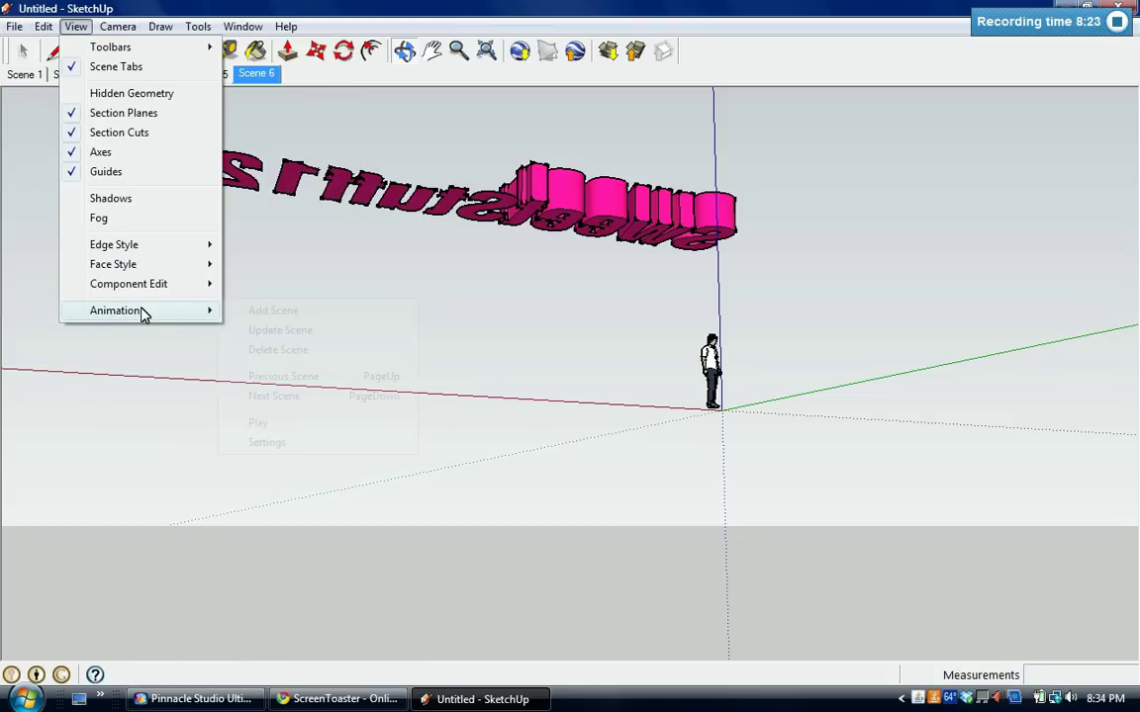
{"action": "left_click", "coordinate": [267, 424]}
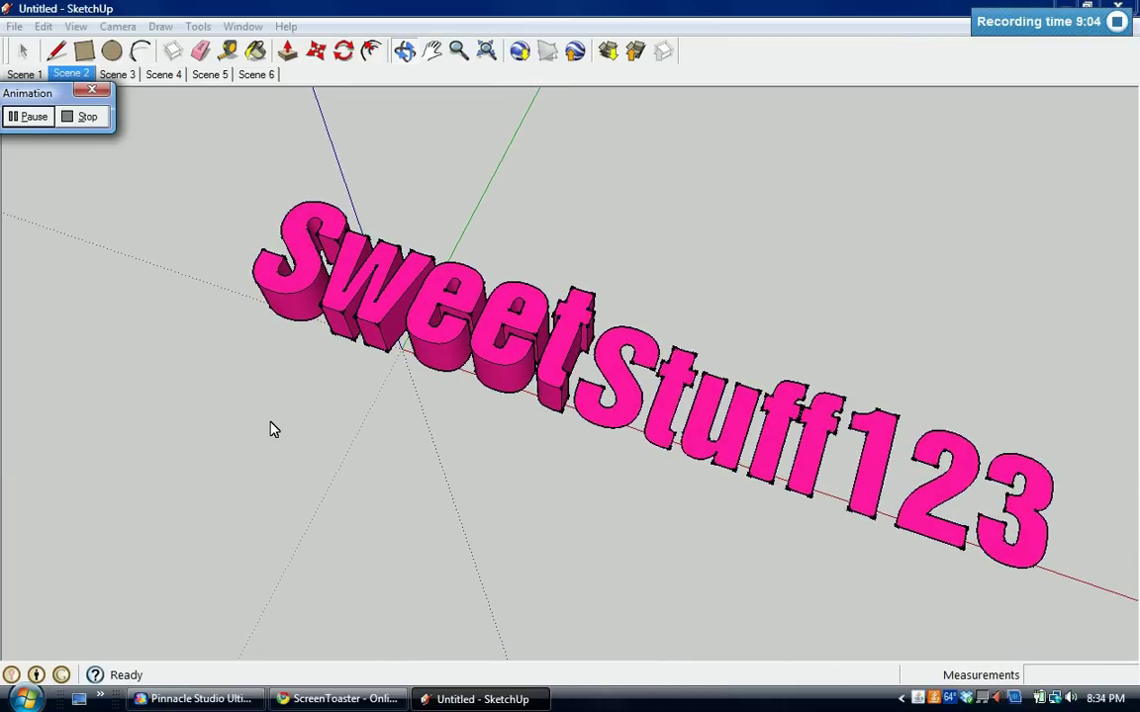
Stop the animation, open File > Export > Animation, then cancel the export
{"action": "left_click", "coordinate": [81, 117]}
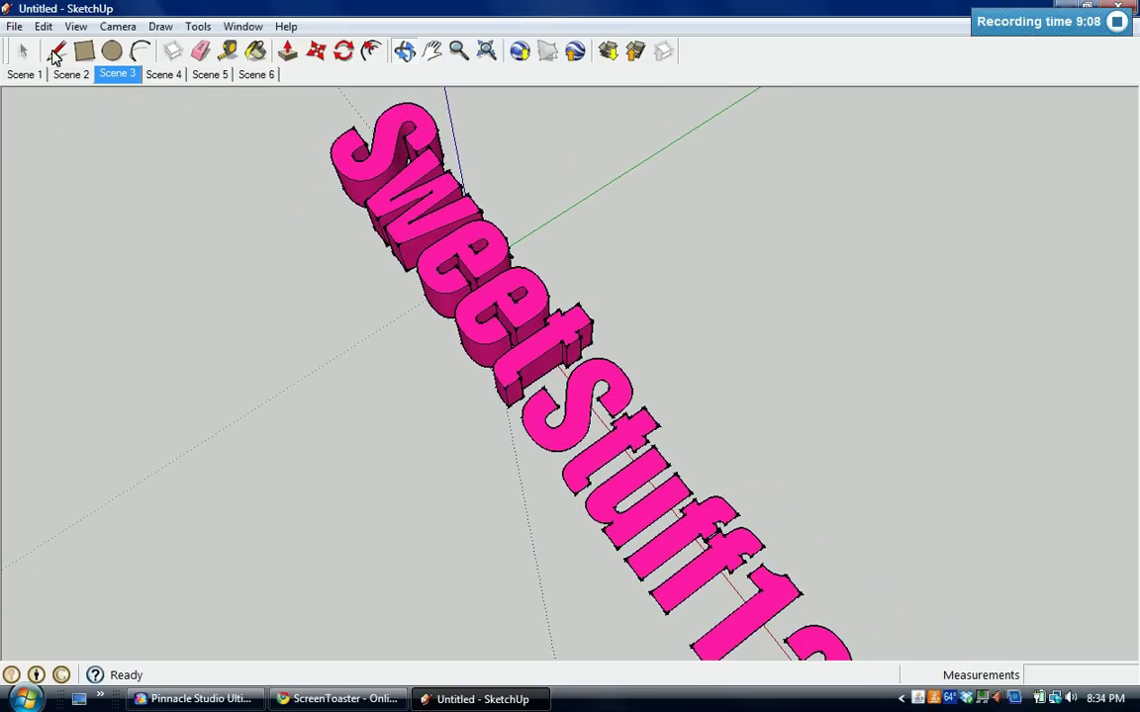
{"action": "left_click", "coordinate": [26, 30]}
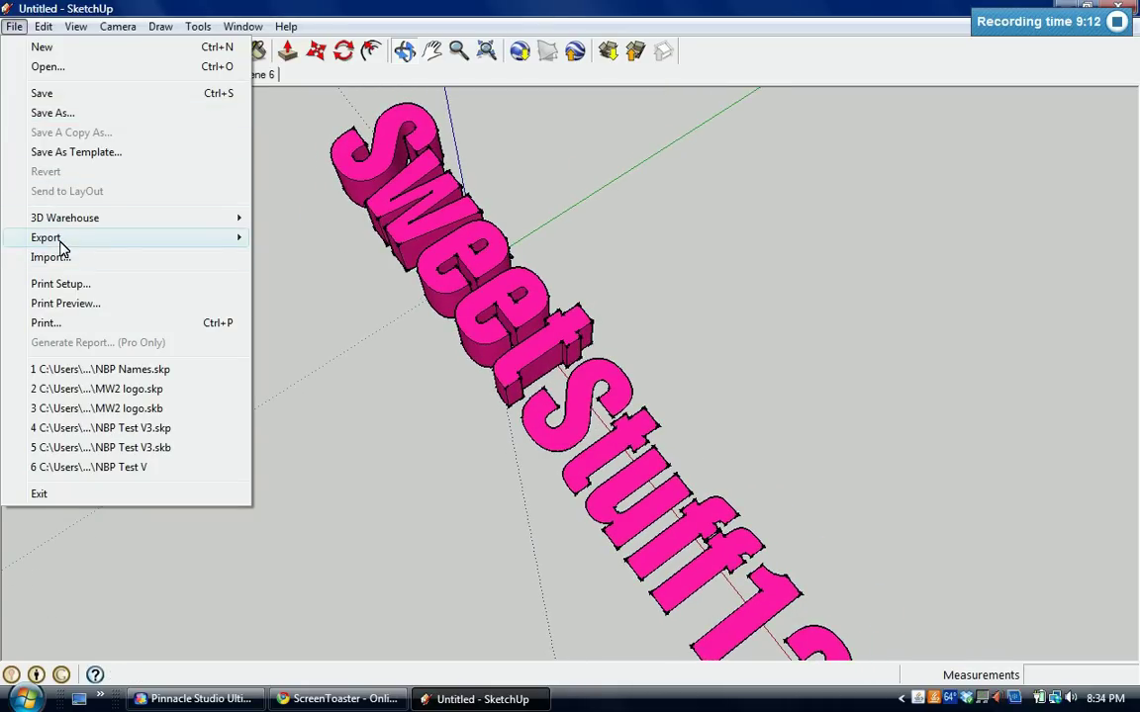
{"action": "mouse_move", "coordinate": [61, 248]}
{"action": "left_click", "coordinate": [326, 297]}
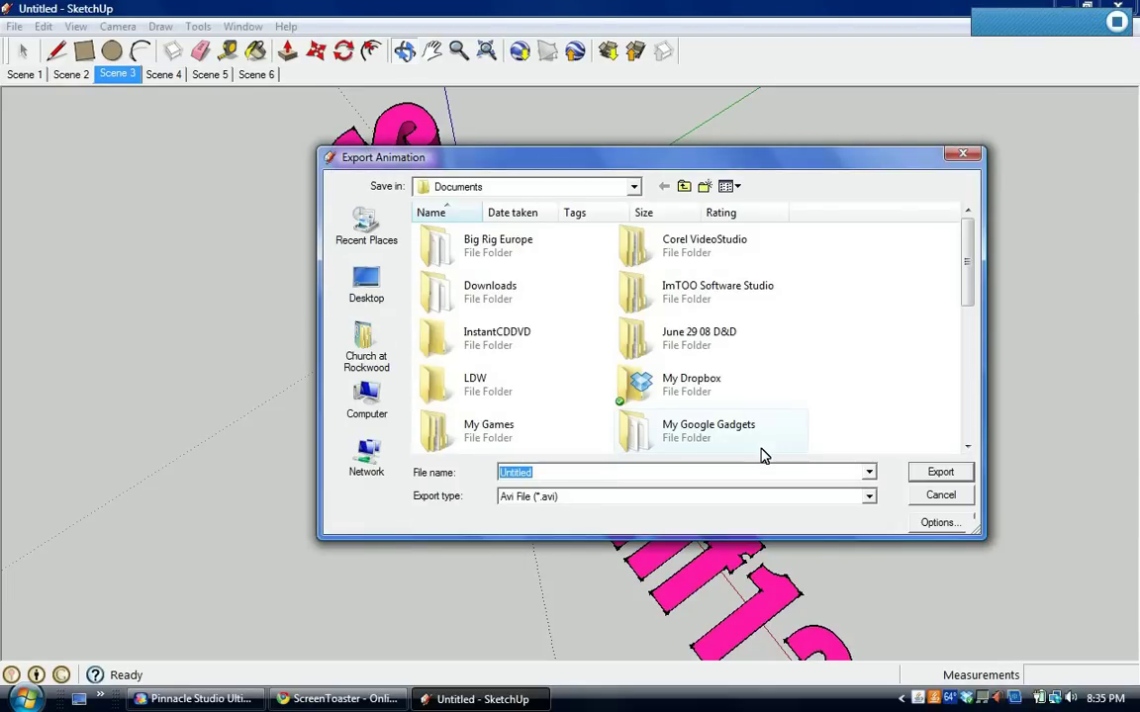
{"action": "left_click", "coordinate": [967, 156]}
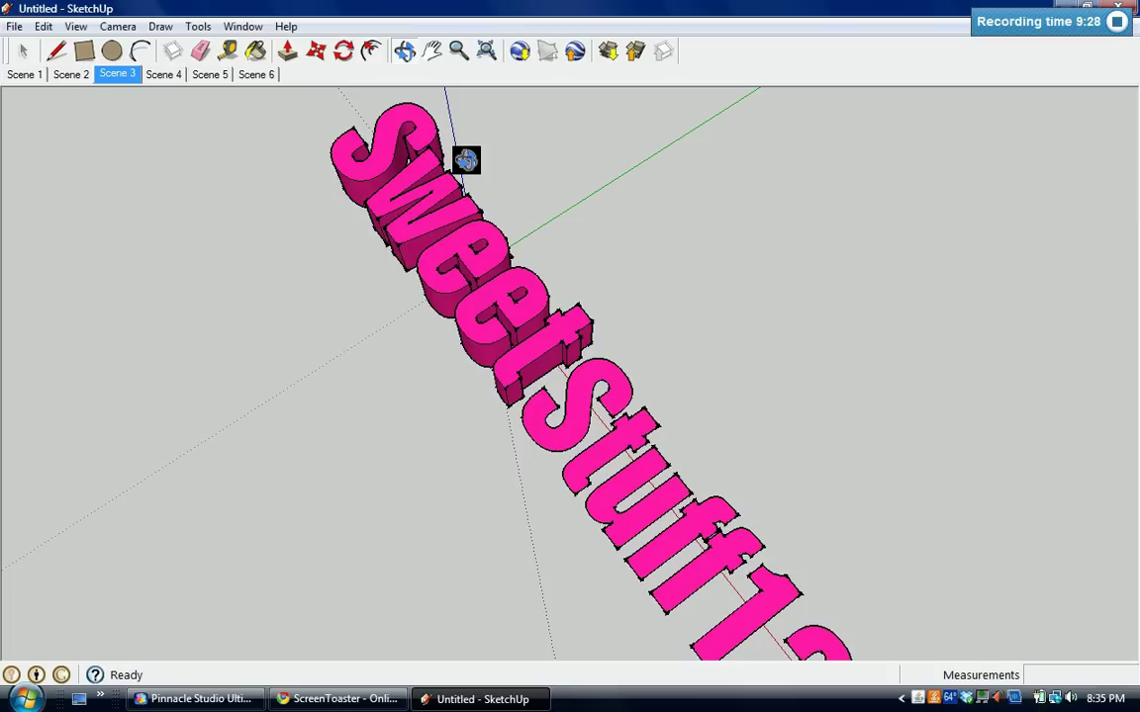
Orbit and zoom out so the whole SweetStuff123 text lies level across the view
{"action": "left_click_drag", "start_coordinate": [478, 72], "coordinate": [663, 169]}
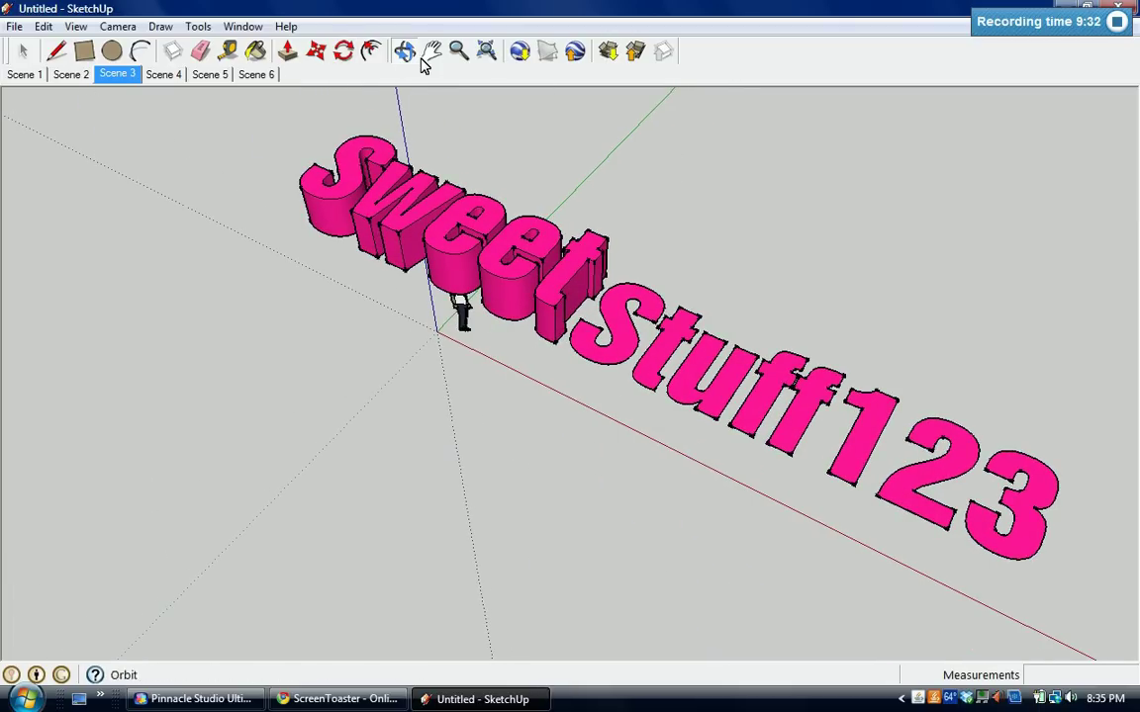
{"action": "left_click", "coordinate": [459, 55]}
{"action": "left_click_drag", "start_coordinate": [552, 214], "coordinate": [541, 318]}
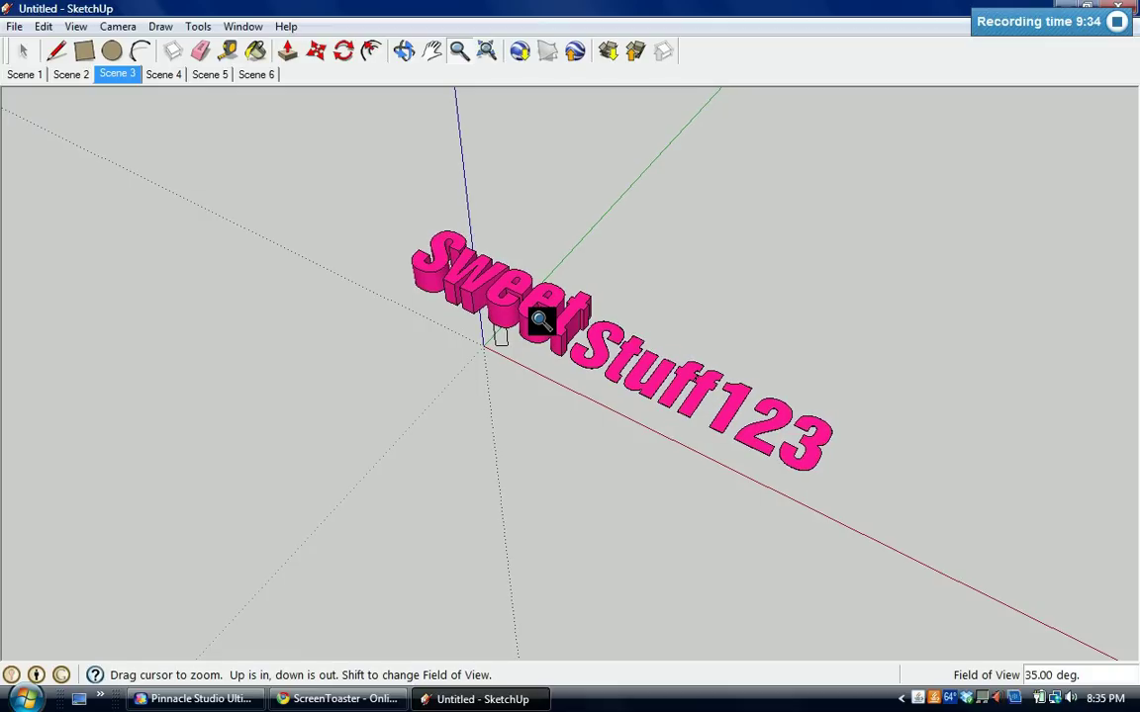
{"action": "left_click", "coordinate": [406, 50]}
{"action": "left_click_drag", "start_coordinate": [601, 204], "coordinate": [709, 81]}
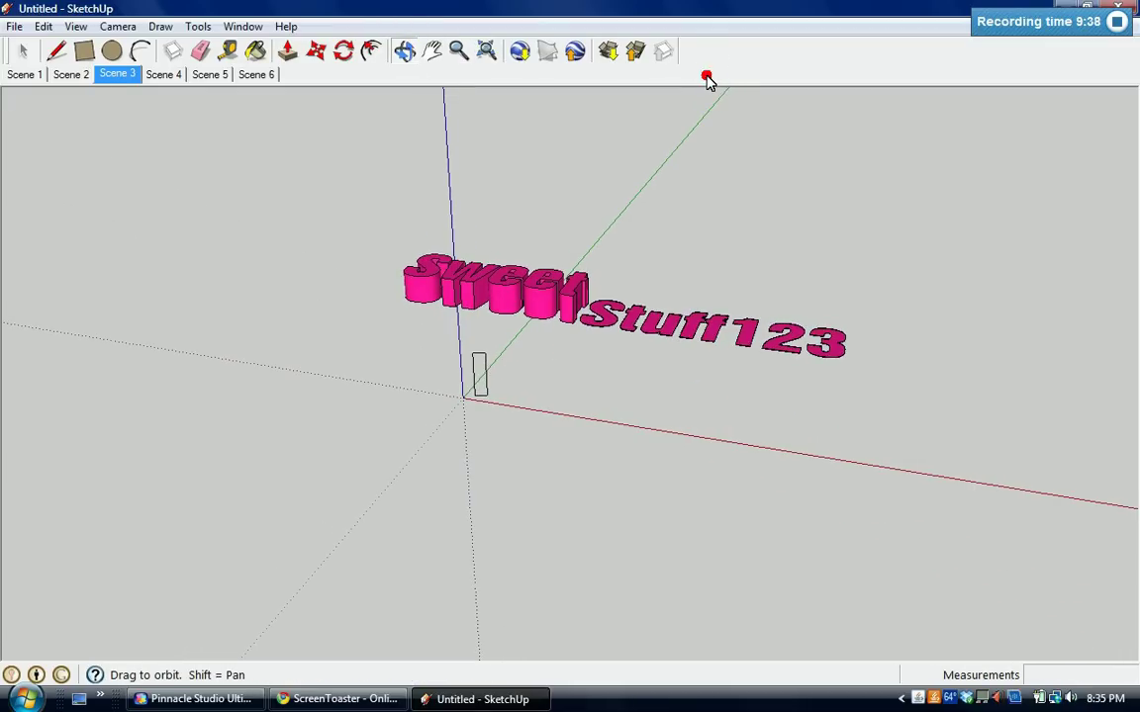
{"action": "left_click", "coordinate": [197, 30]}
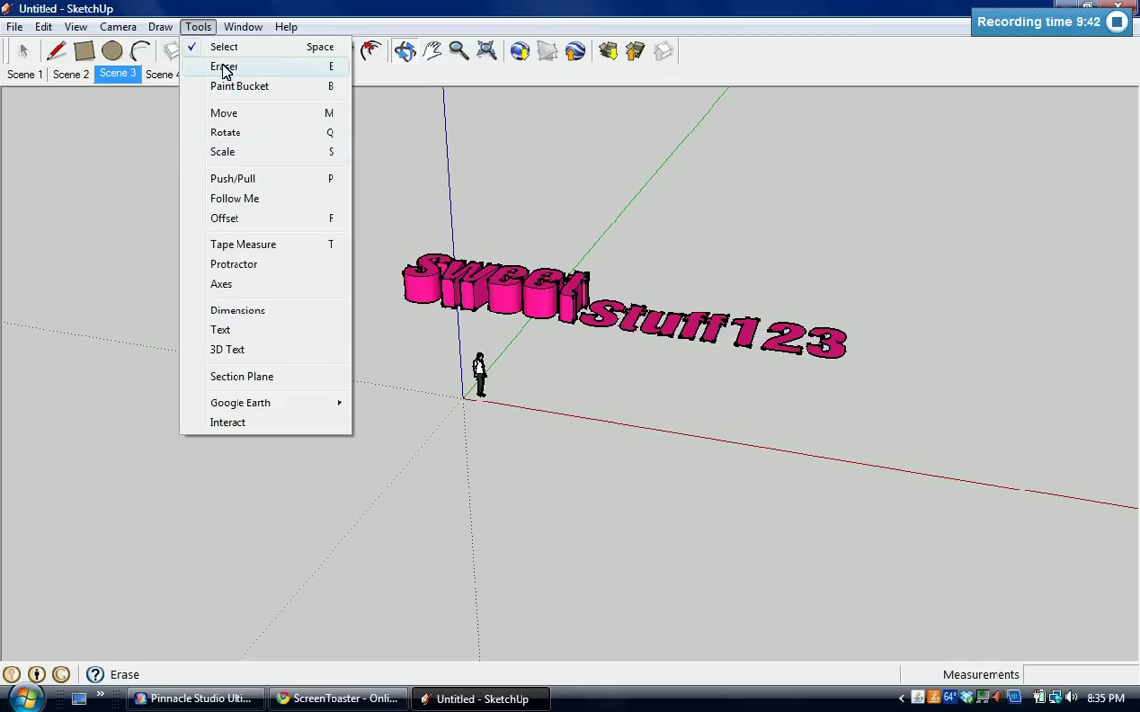
{"action": "key", "text": "Escape"}
{"action": "left_click", "coordinate": [241, 30]}
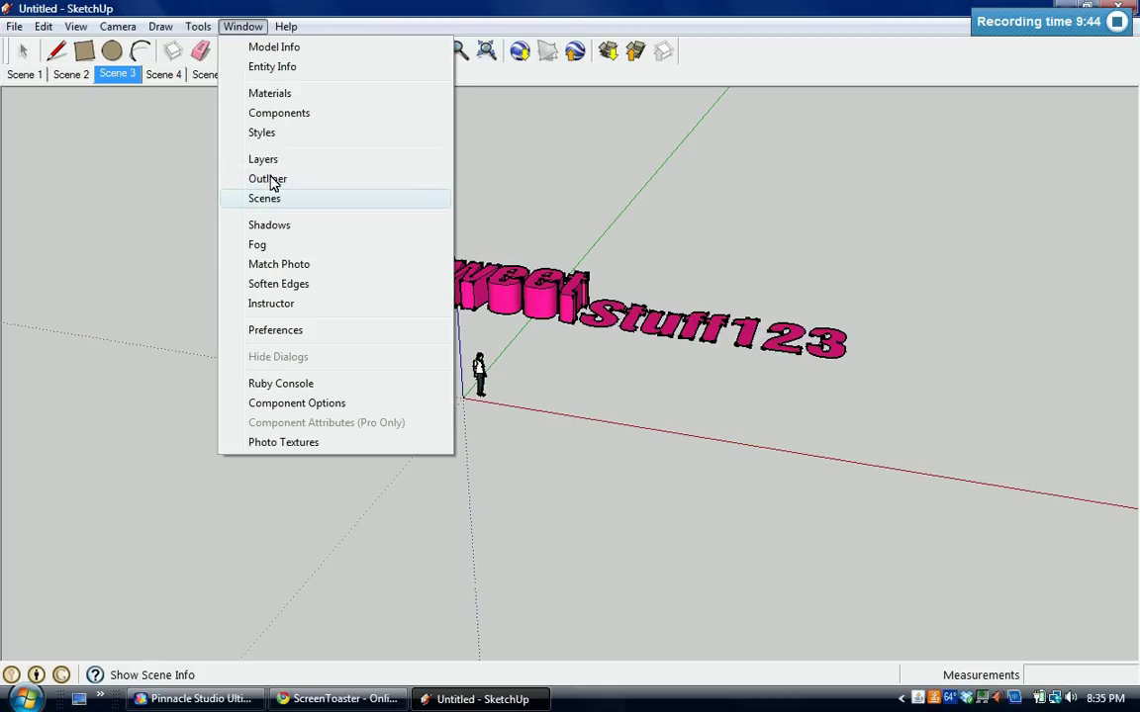
Preview Blueprint, Brush Strokes, Pencil on Tracing Paper, Monochrome, PSO Snow and Scribble styles
{"action": "left_click", "coordinate": [263, 133]}
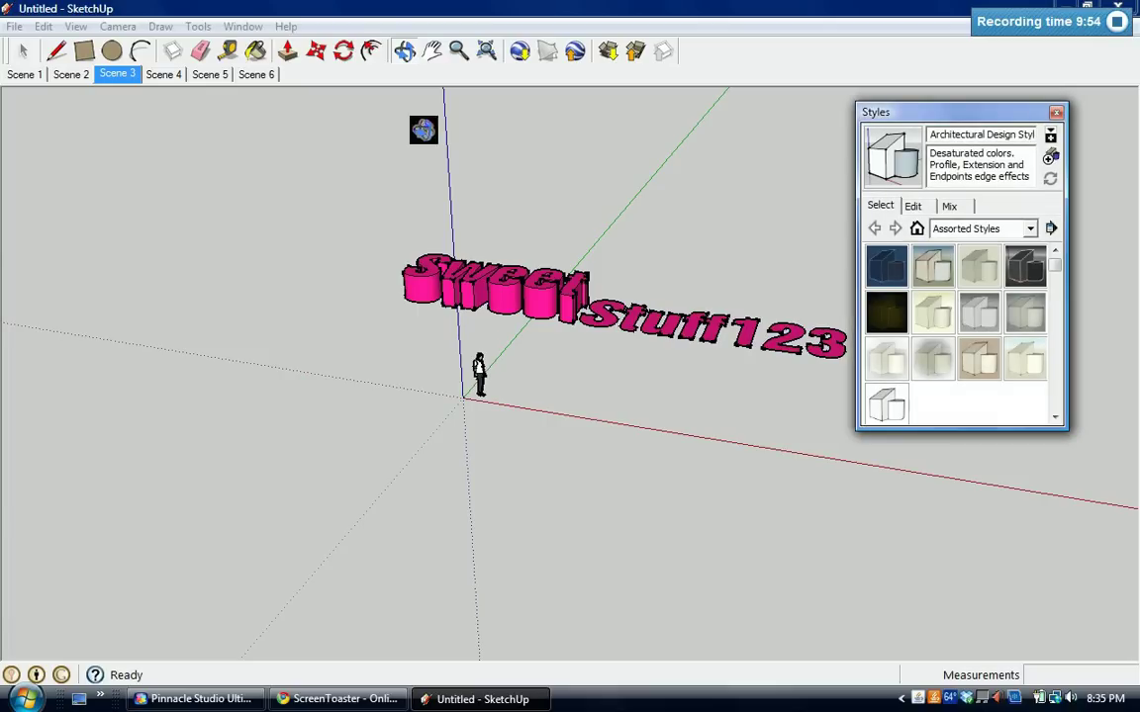
{"action": "left_click", "coordinate": [887, 268]}
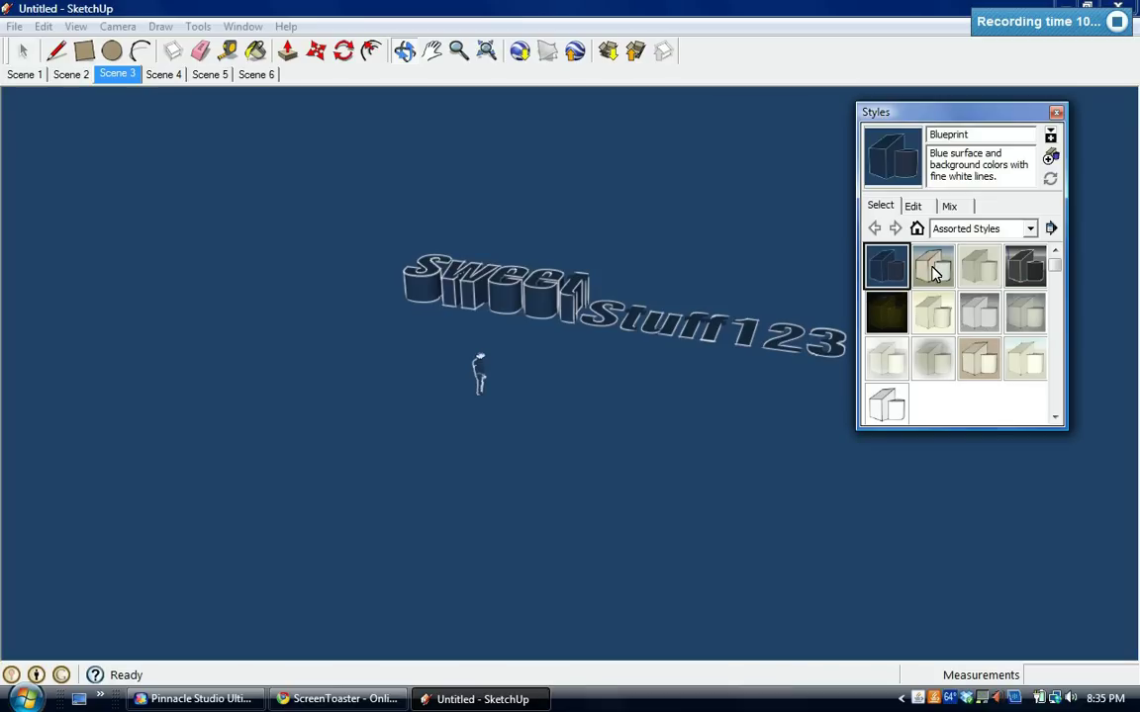
{"action": "left_click", "coordinate": [935, 267]}
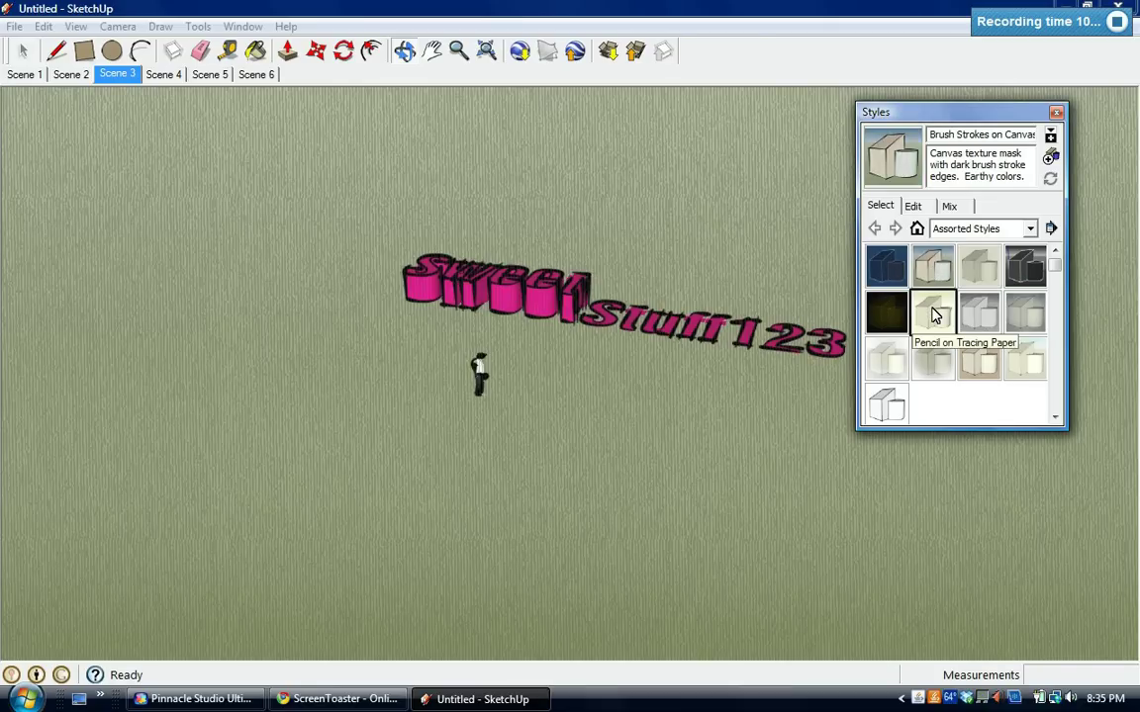
{"action": "left_click", "coordinate": [935, 315]}
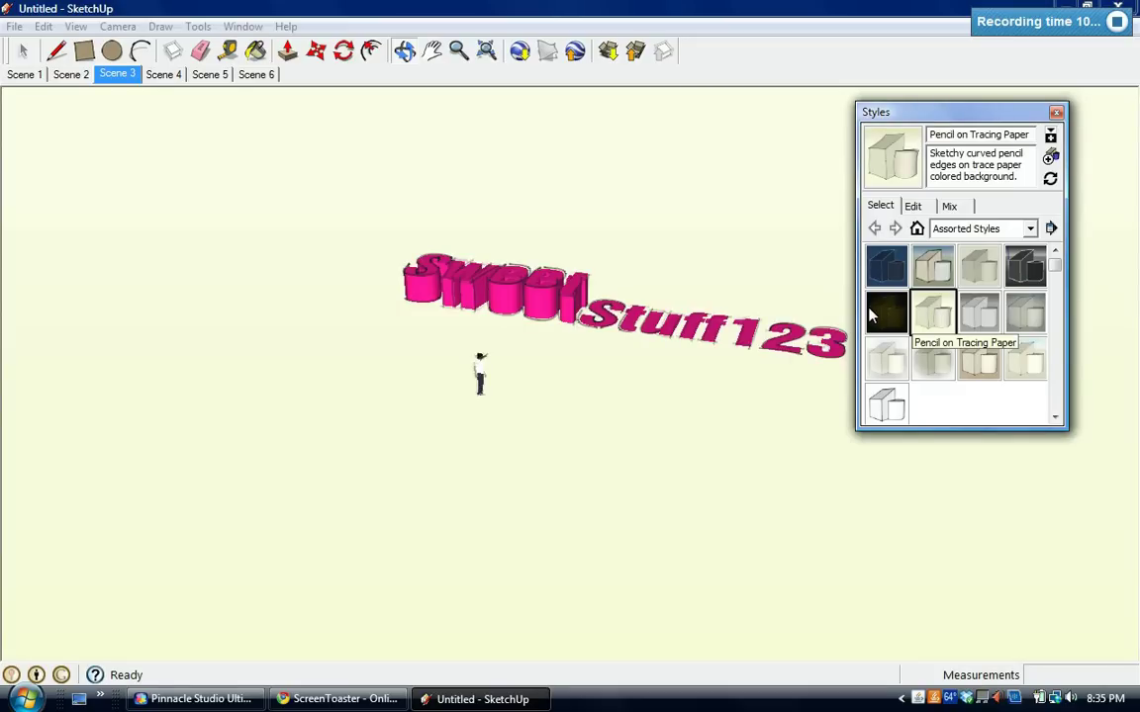
{"action": "left_click", "coordinate": [873, 315]}
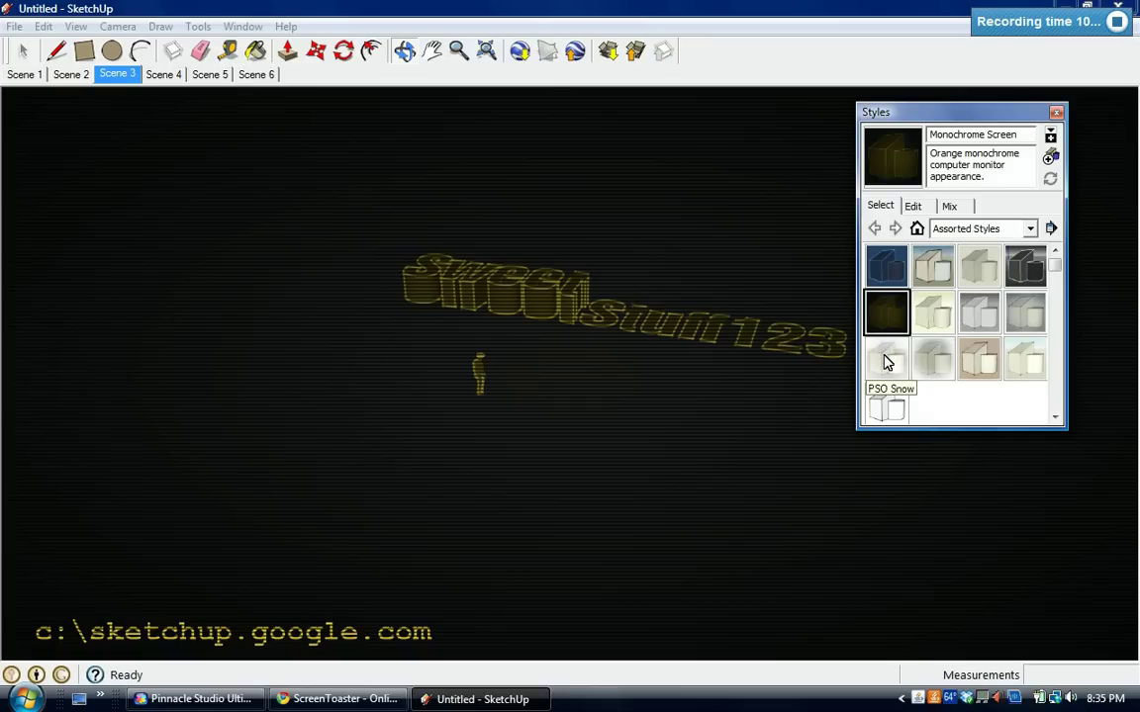
{"action": "left_click", "coordinate": [888, 362]}
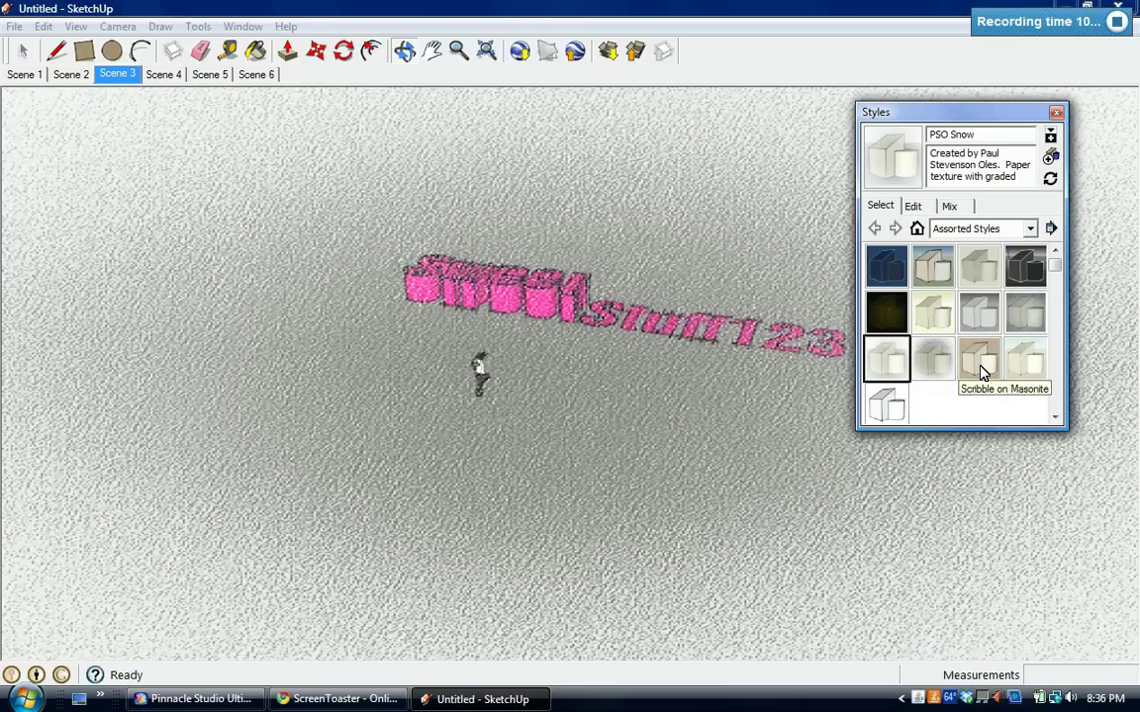
{"action": "left_click", "coordinate": [981, 368]}
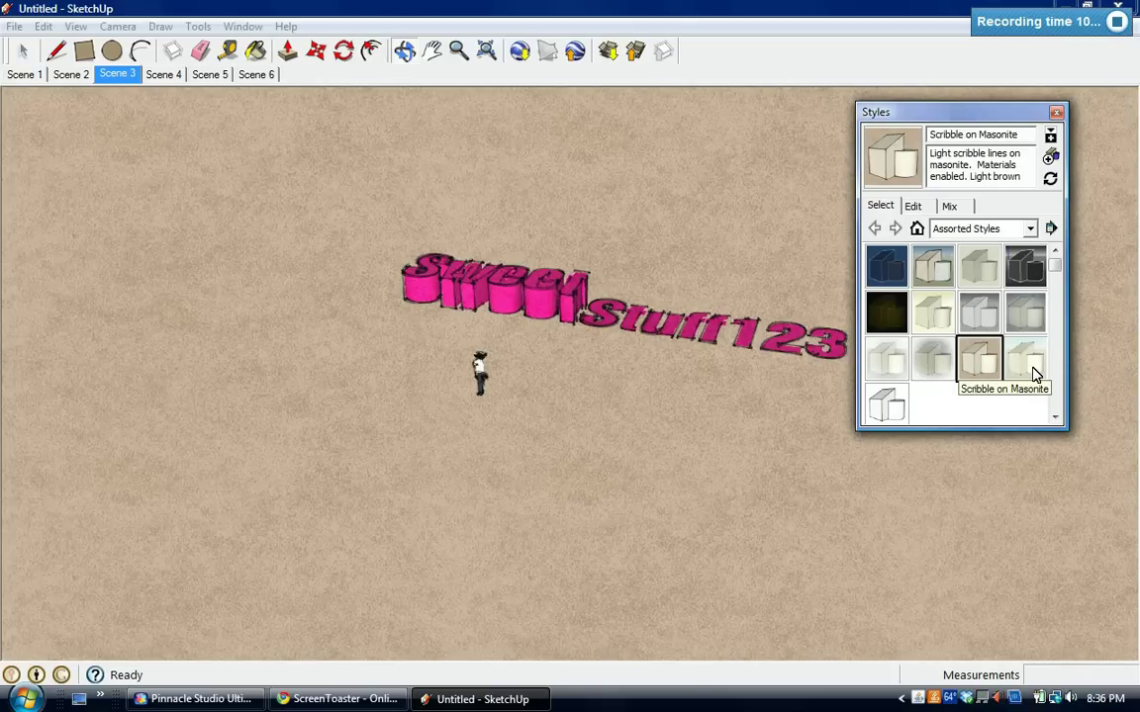
Apply the Watercolor Paper style, review its Edit settings, and close the Styles panel
{"action": "left_click", "coordinate": [1033, 373]}
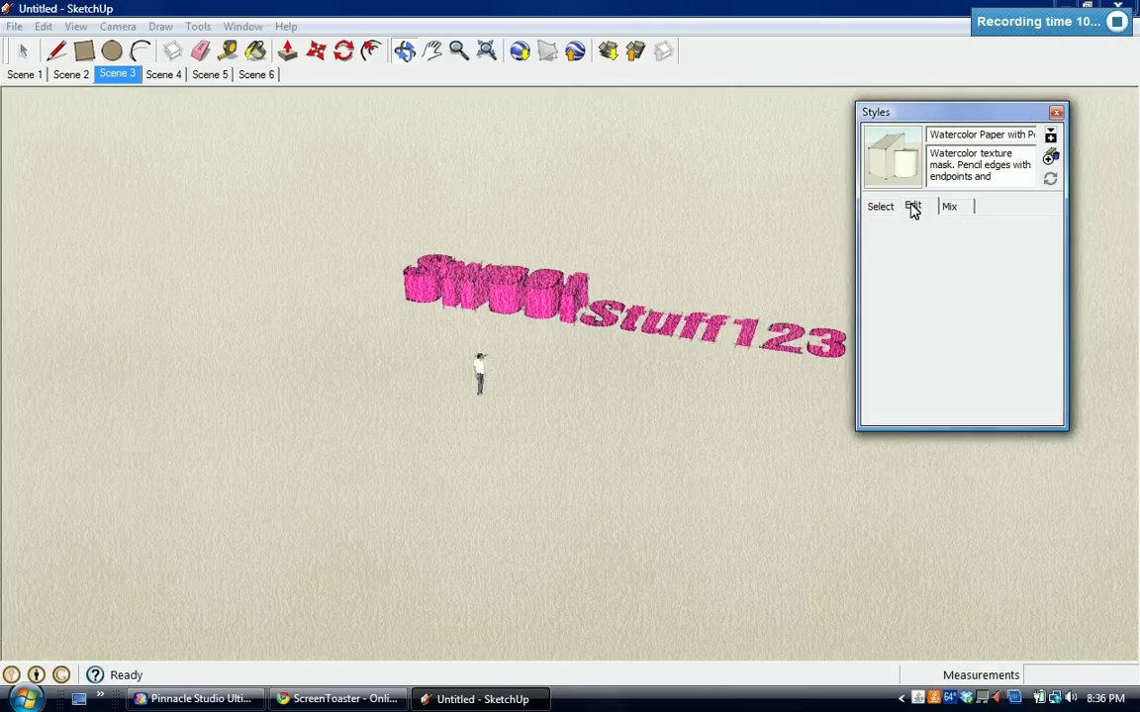
{"action": "left_click", "coordinate": [912, 208]}
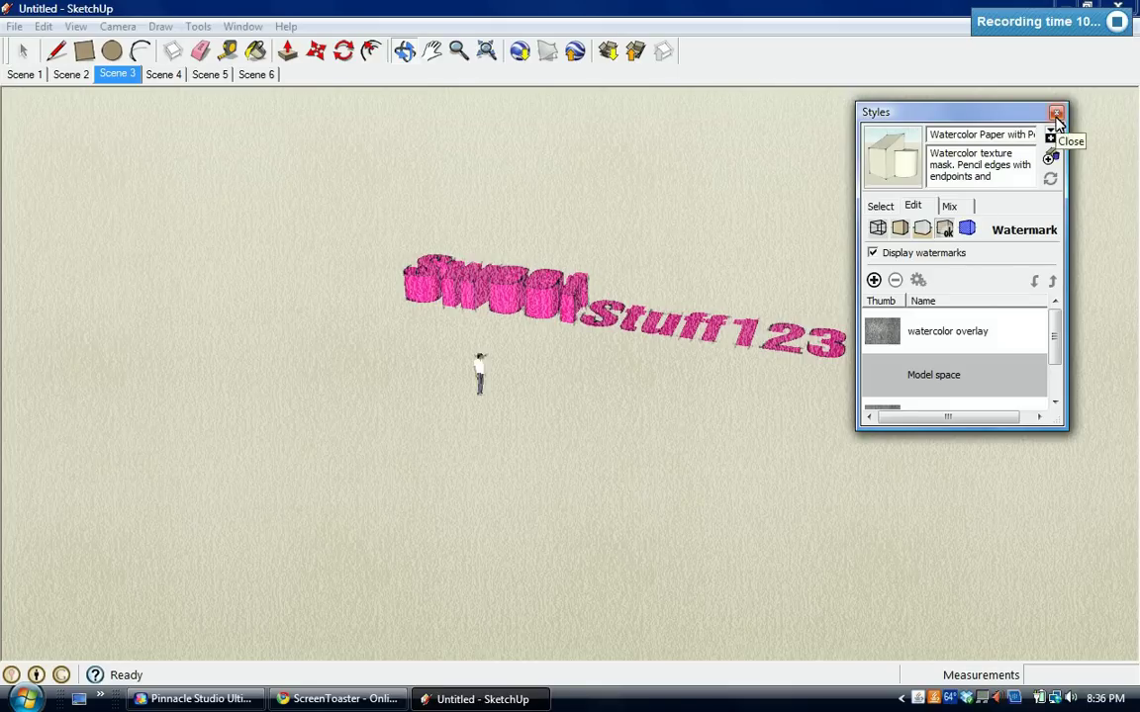
{"action": "left_click", "coordinate": [1056, 112]}
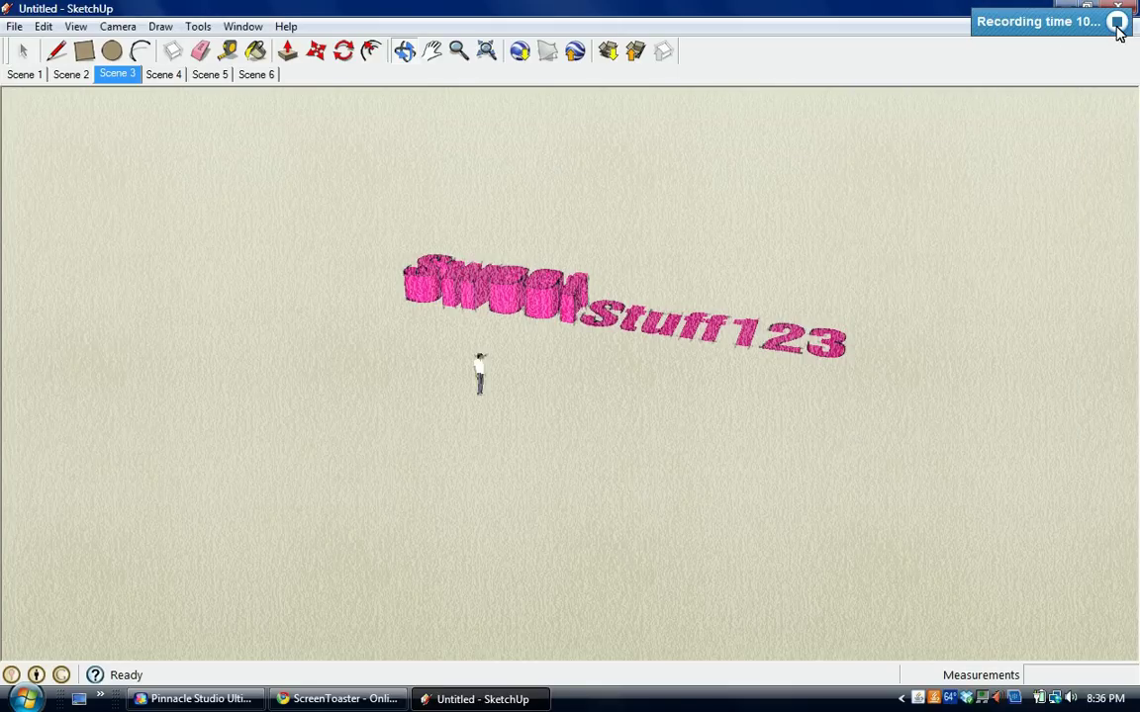